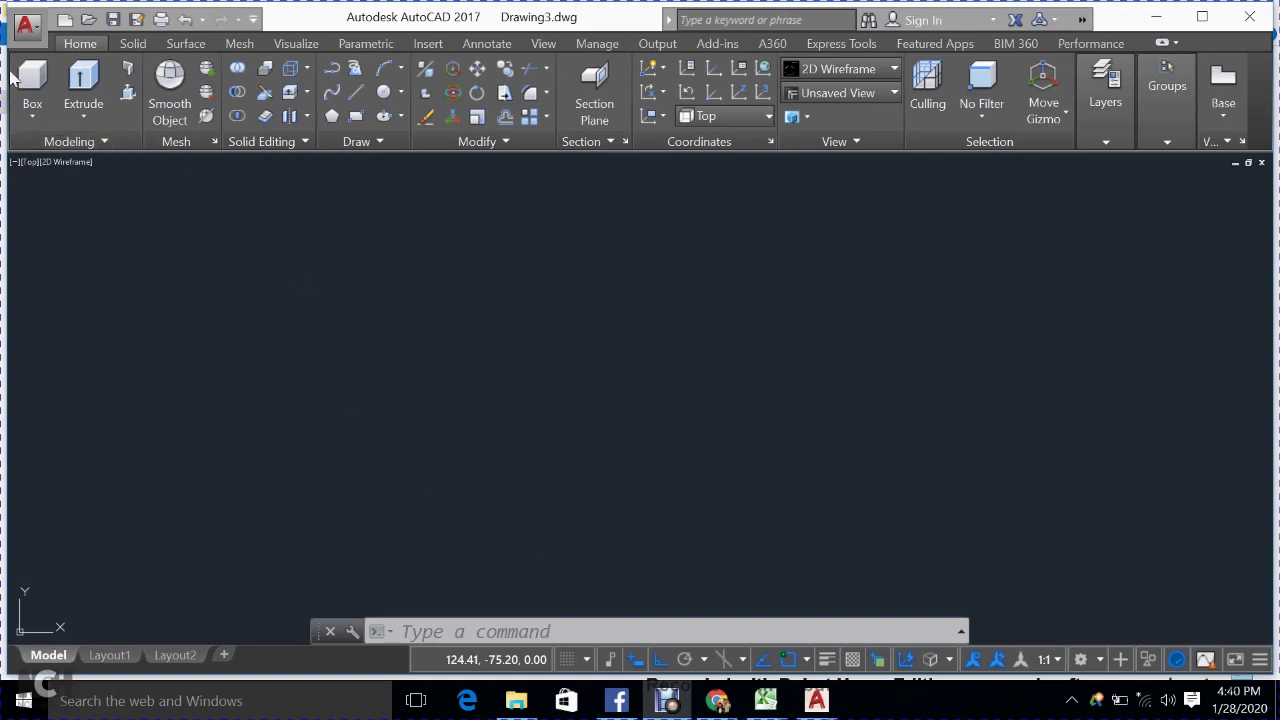
- Create a box solid of length 60, width 50 and height 150 for the refrigerator body
left_click(475, 405)
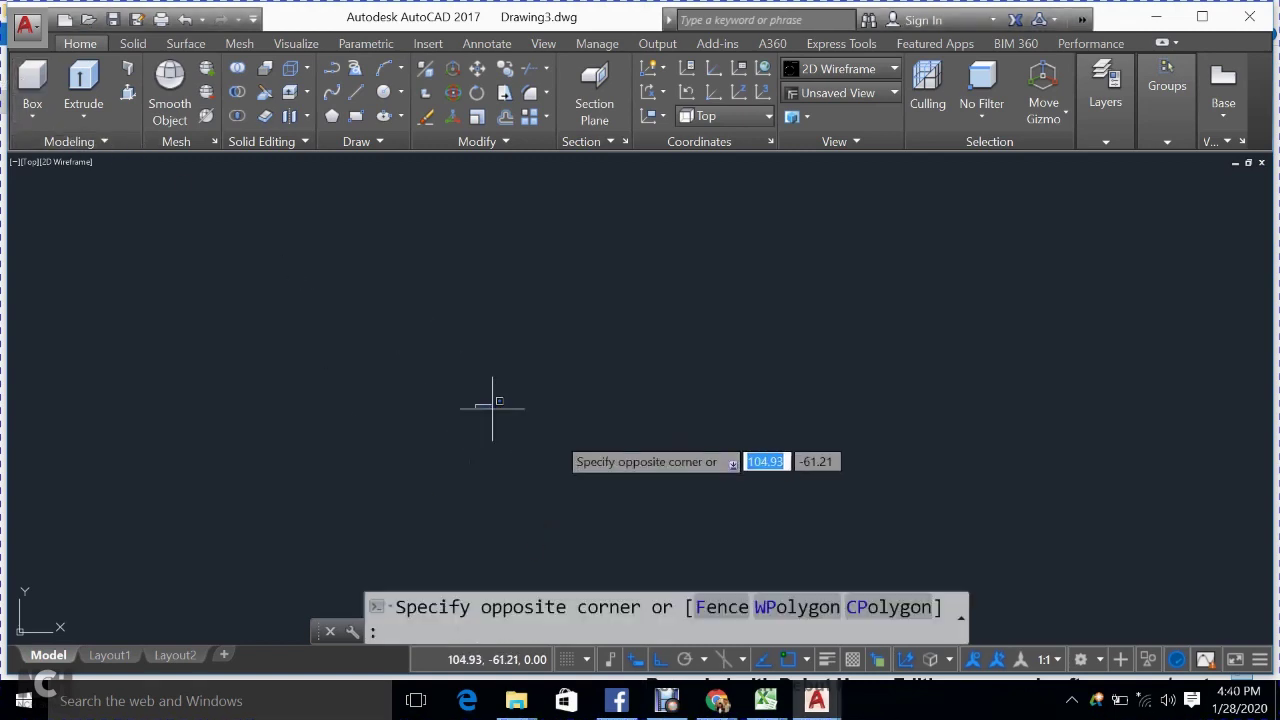
left_click(624, 484)
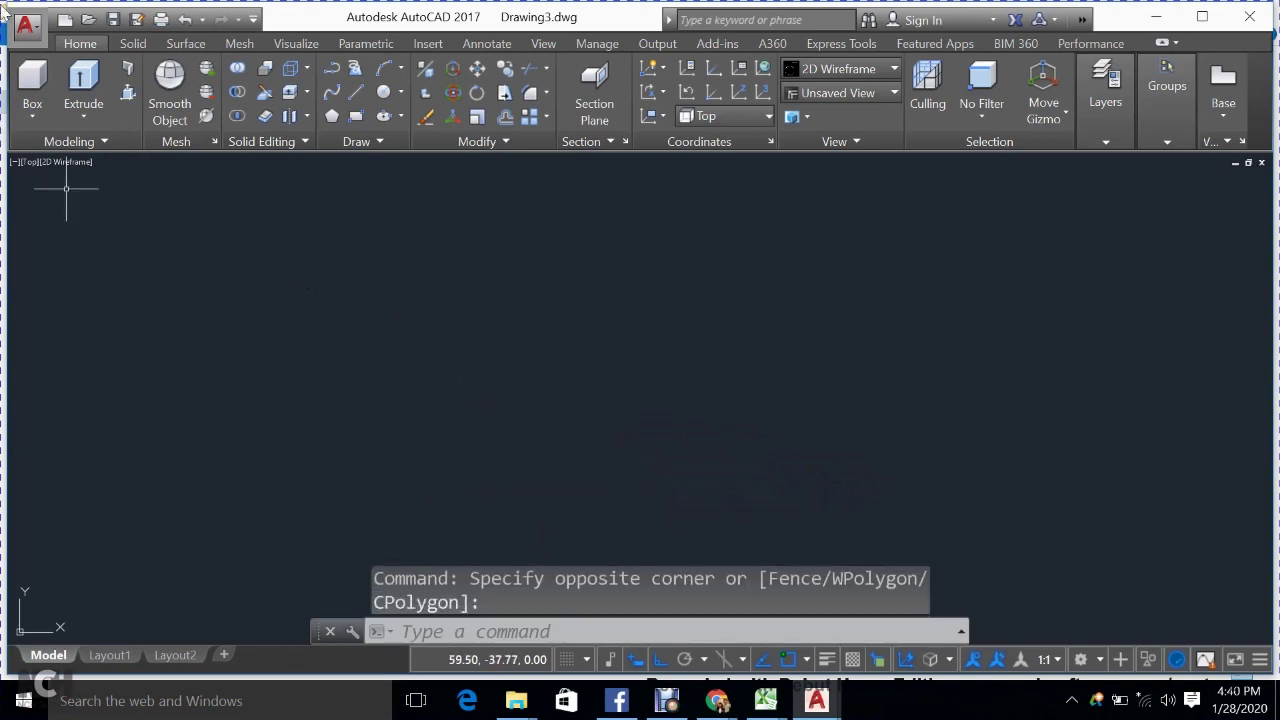
left_click(33, 80)
left_click(554, 446)
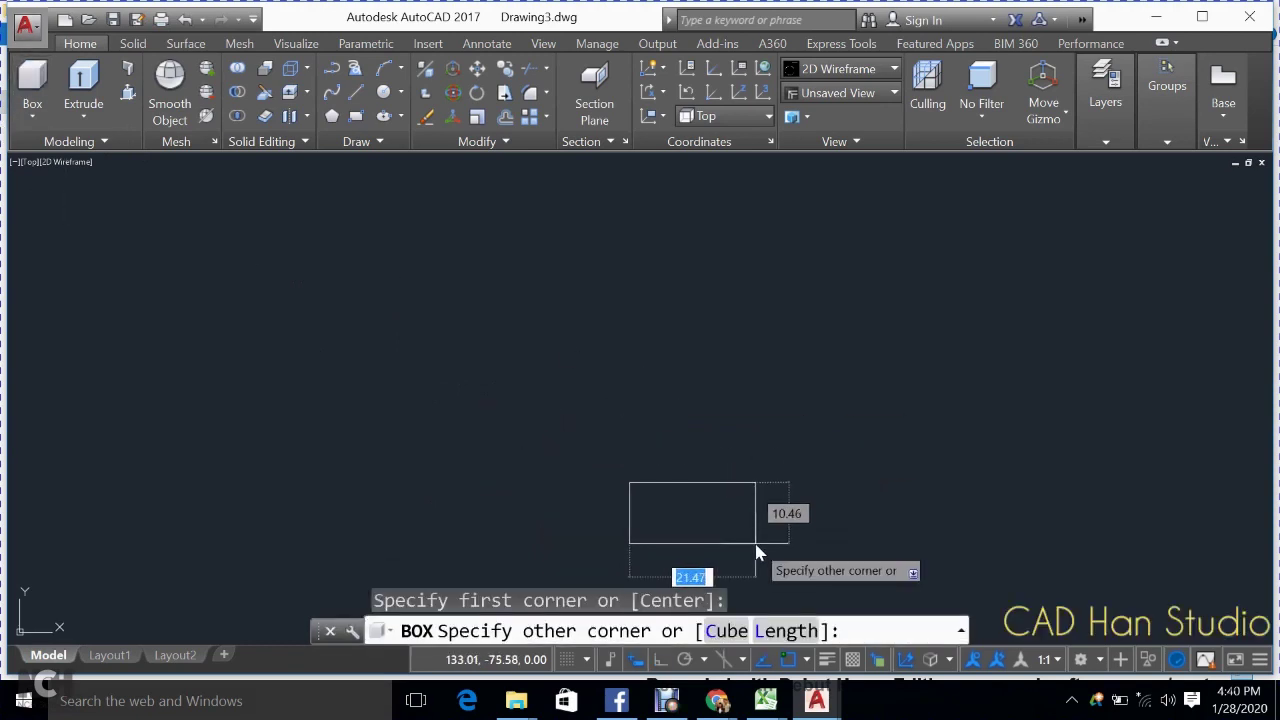
scroll(740, 530, "down", 2)
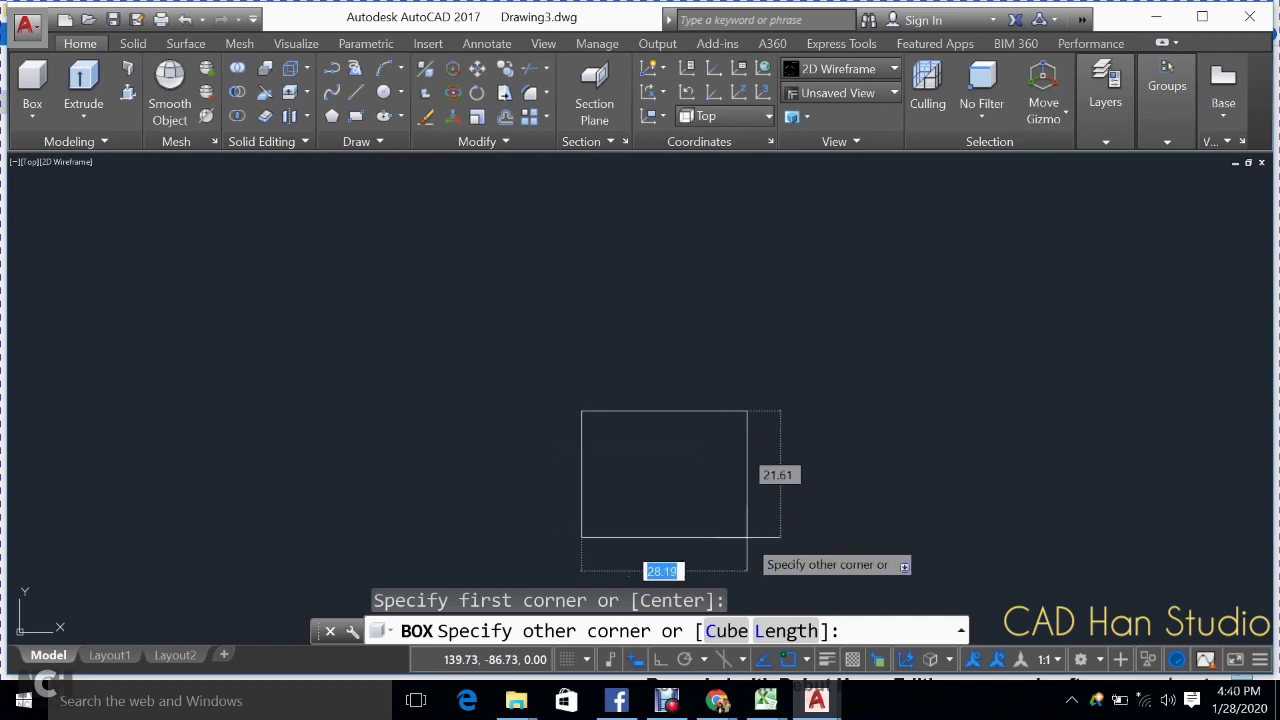
key("Tab")
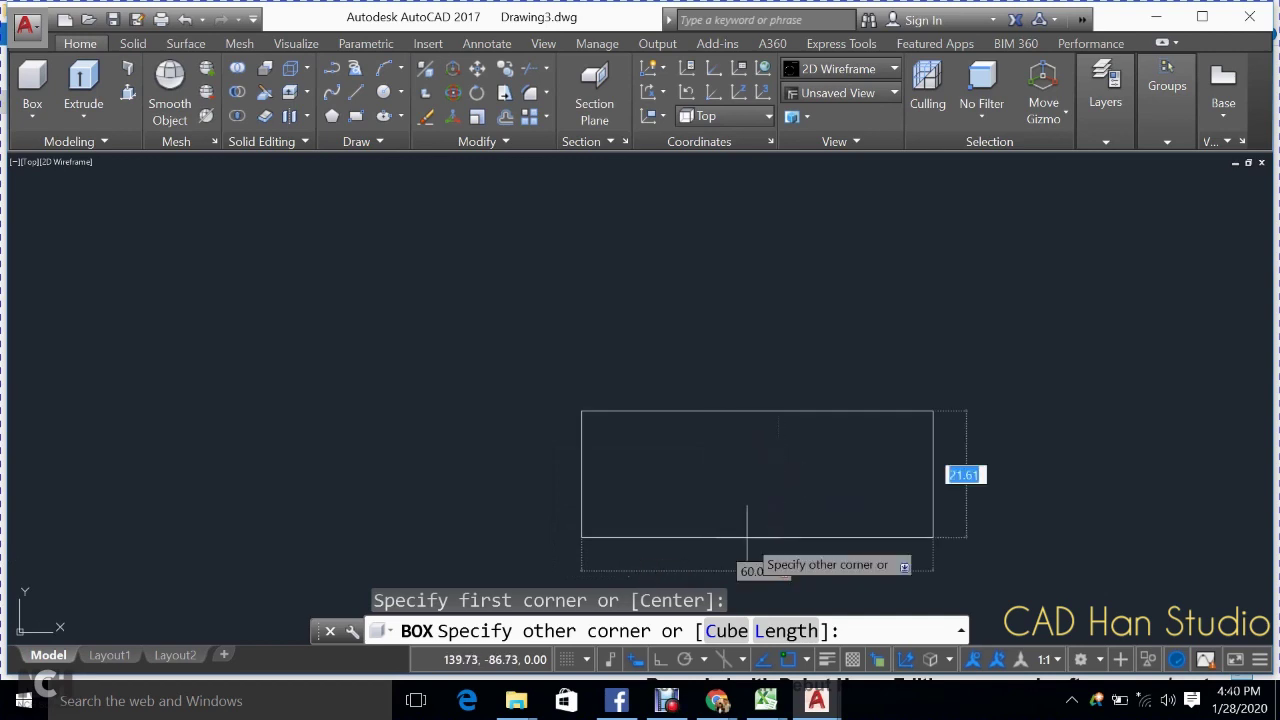
type("50")
key("Return")
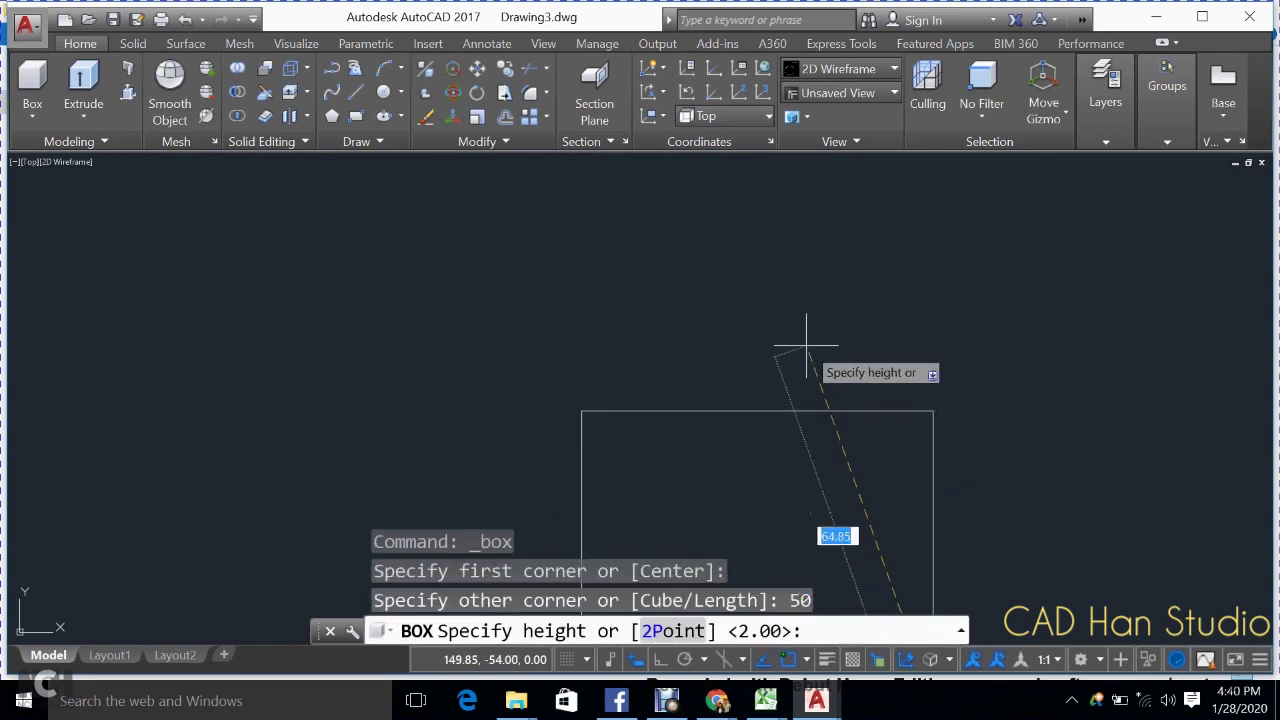
key("Return")
scroll(811, 343, "down", 3)
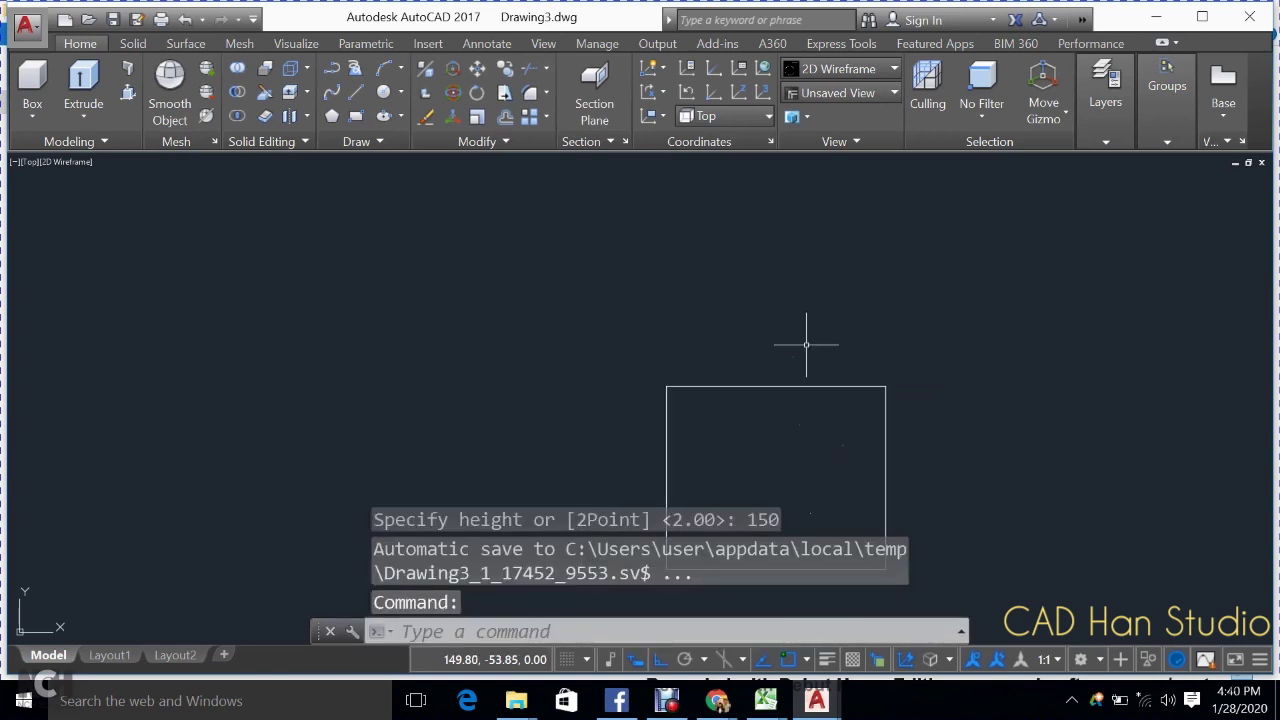
- Pan the box left and switch the view to Front
middle_click_drag(886, 357, 664, 356)
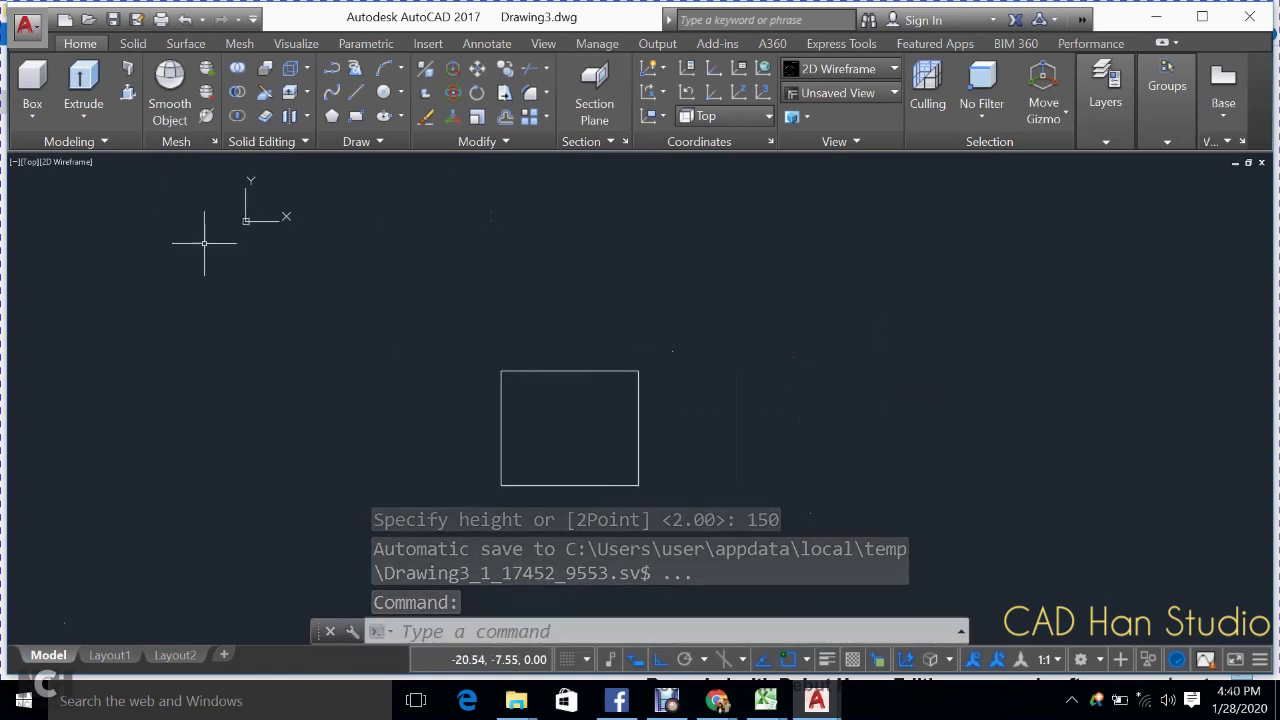
left_click(29, 163)
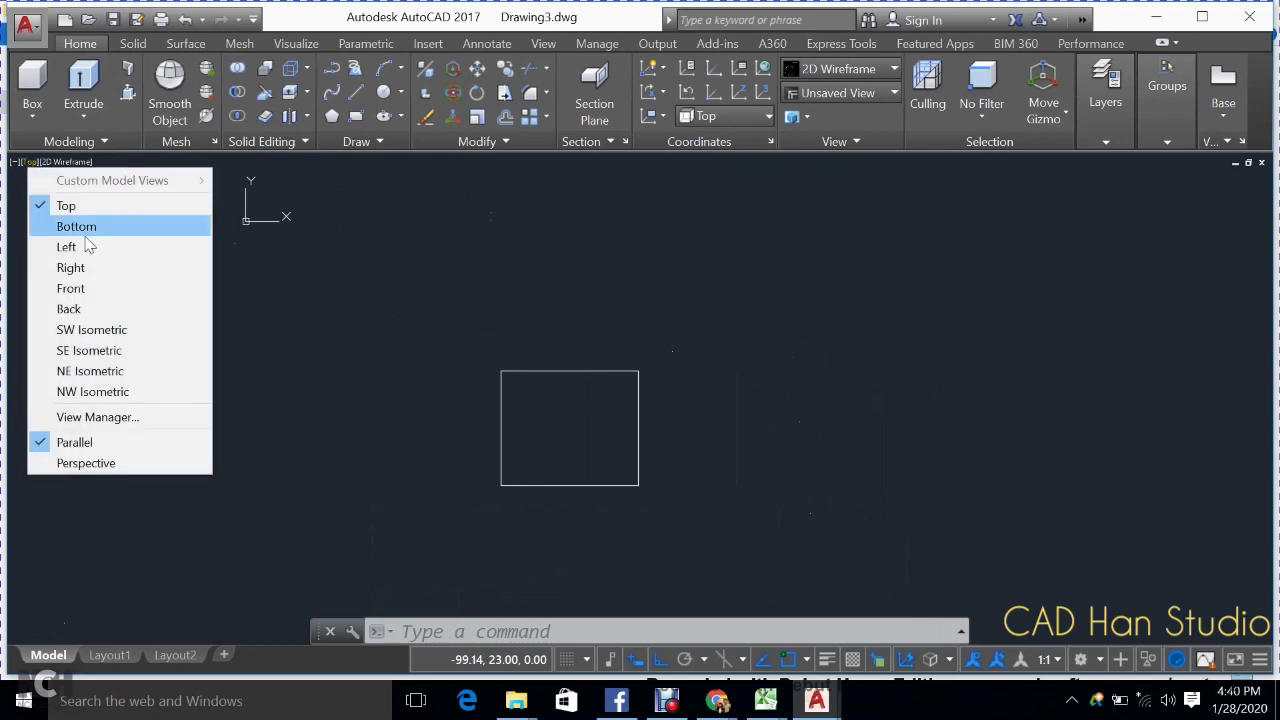
left_click(101, 290)
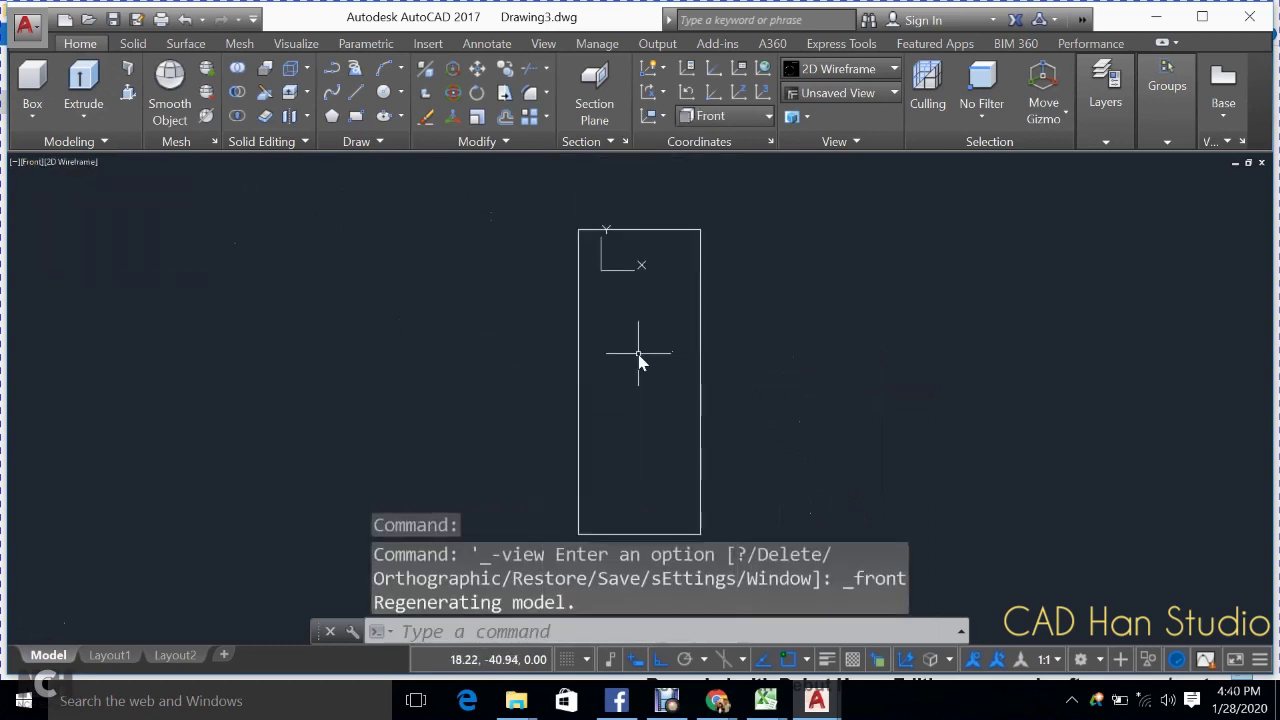
left_click(355, 115)
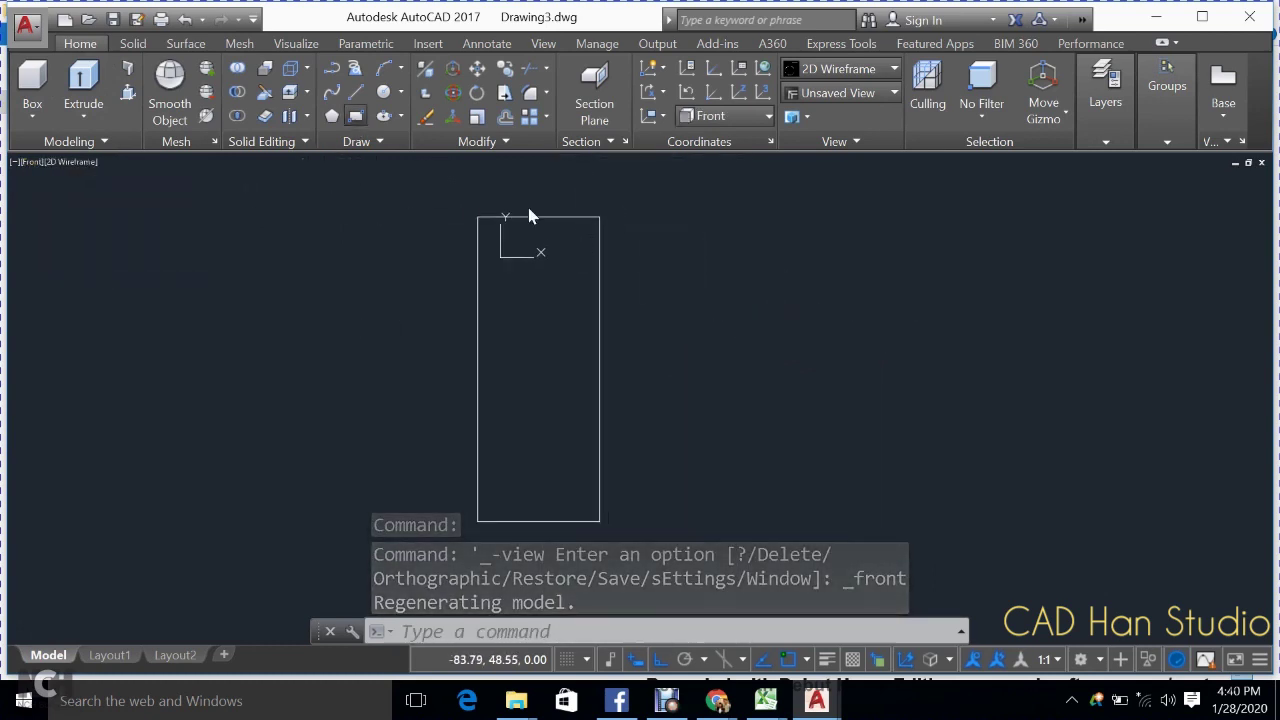
- Draw a 60 by 39 rectangle right of the body and move it down beside the body's top
left_click(693, 236)
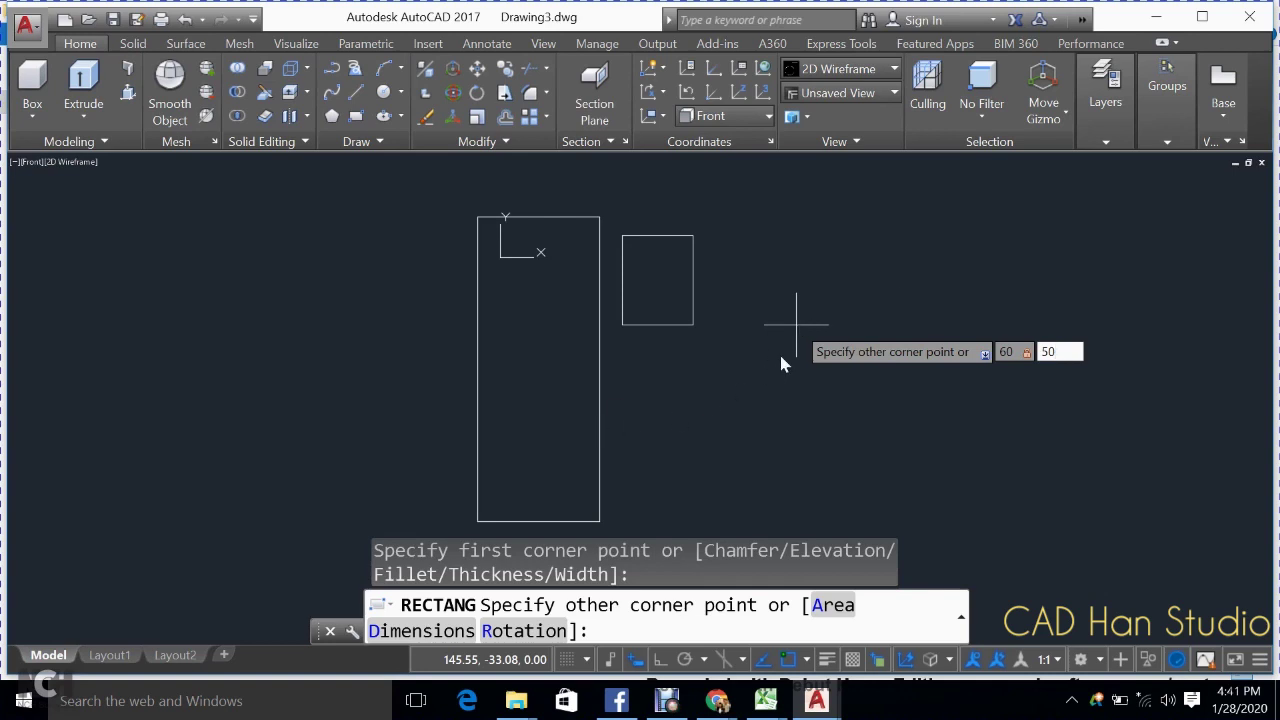
type("5")
key("BackSpace")
key("Return")
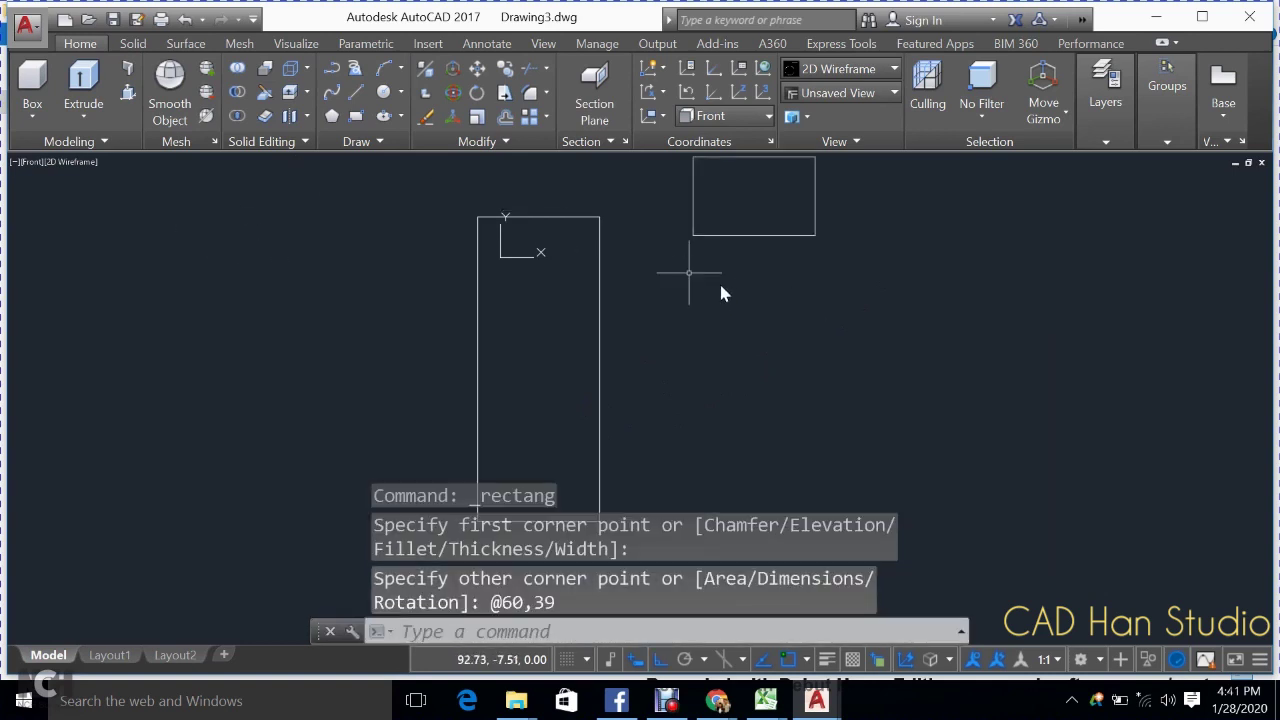
middle_click_drag(721, 286, 662, 296)
left_click(775, 161)
left_click(610, 263)
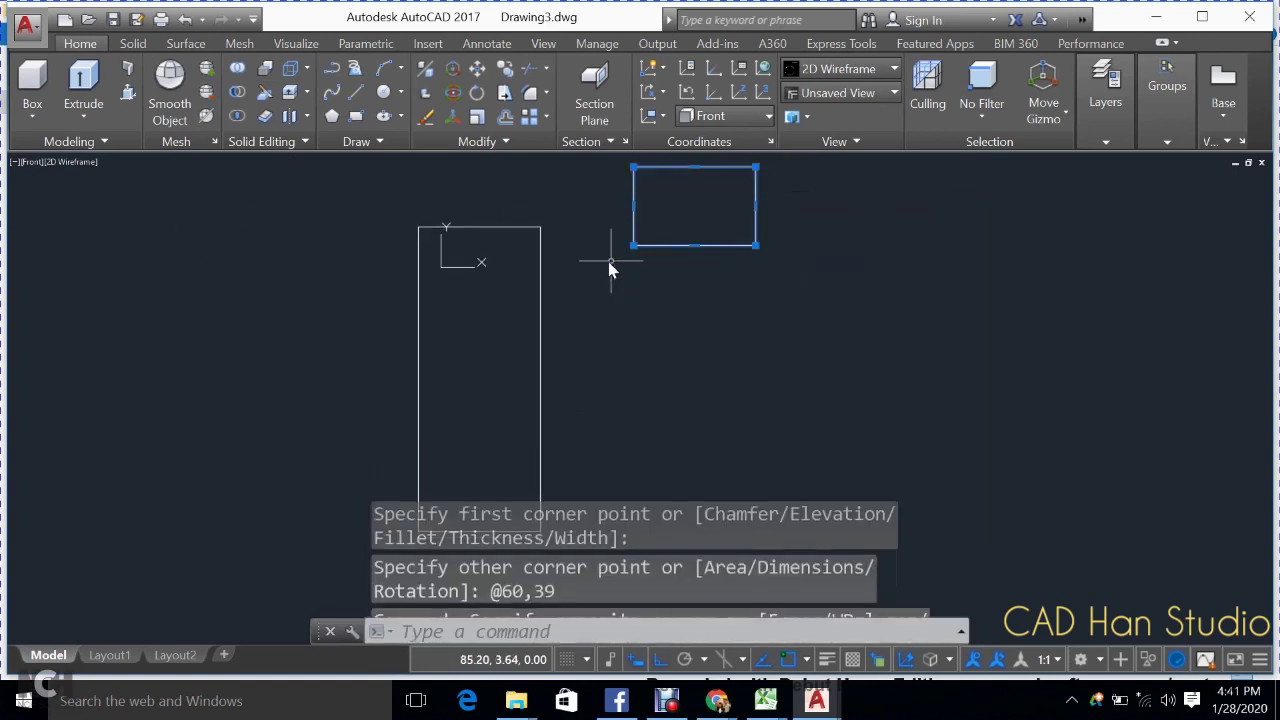
type("m")
key("Return")
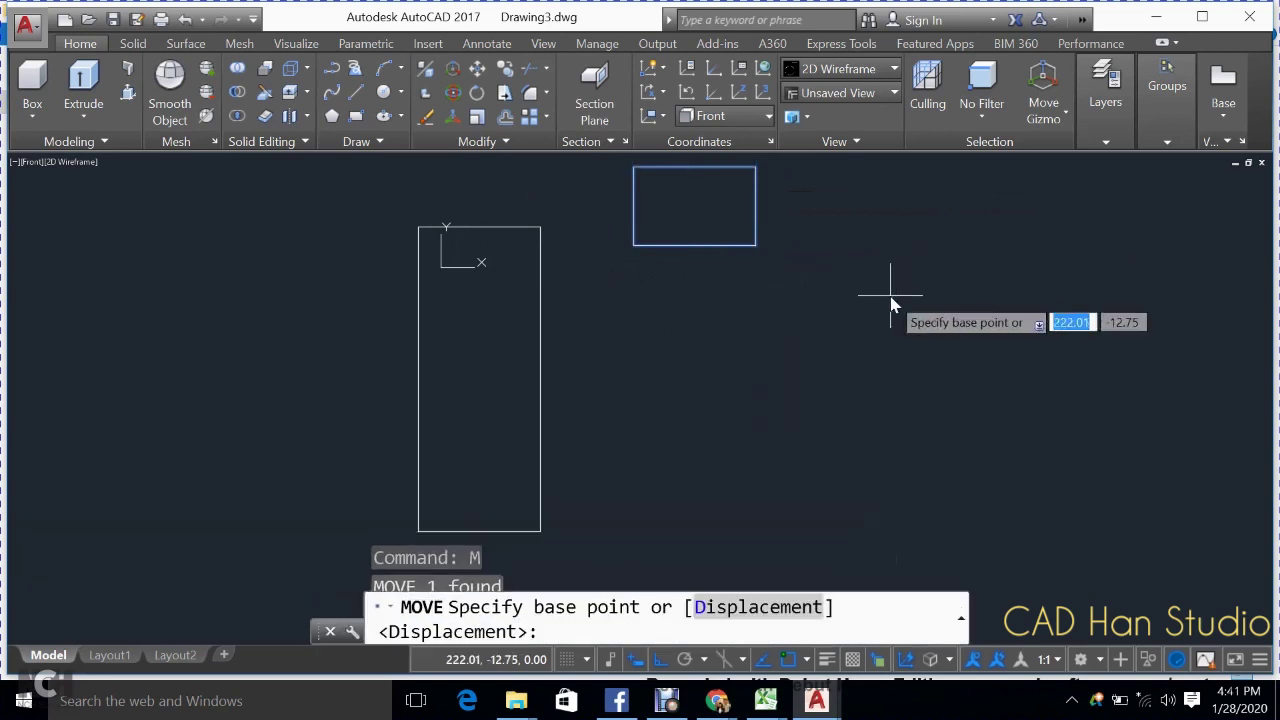
left_click(890, 296)
left_click(849, 360)
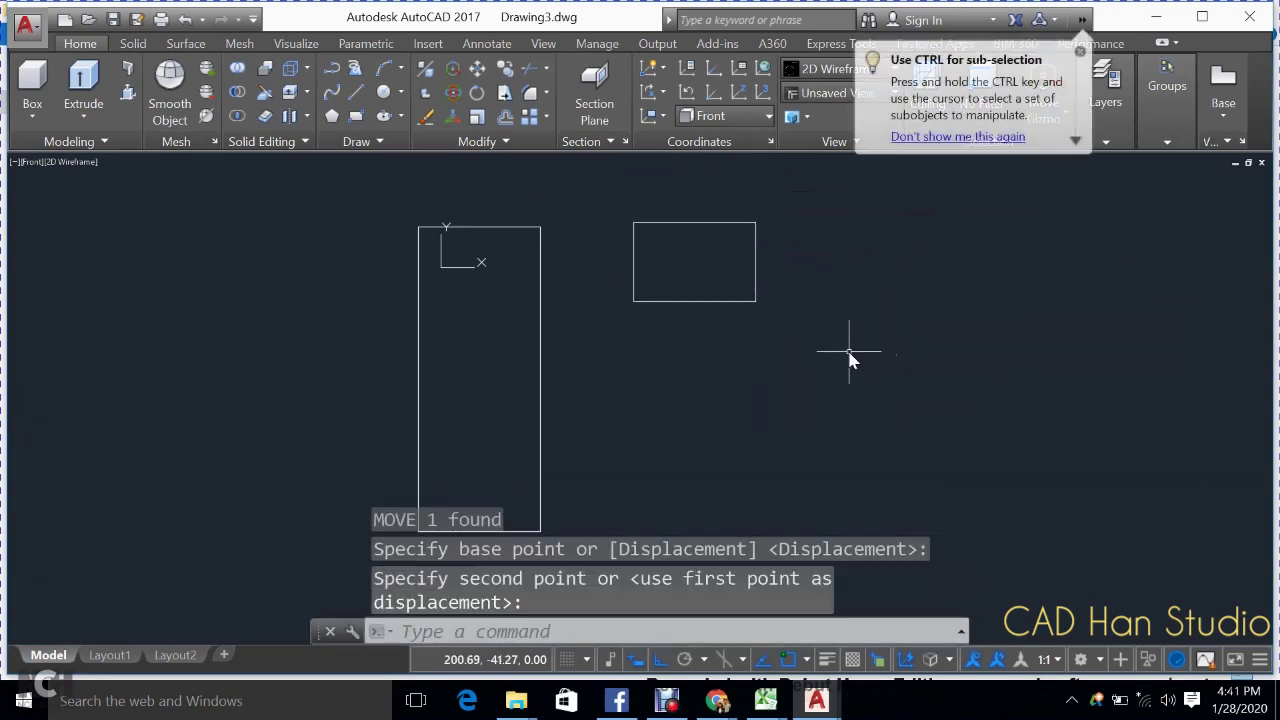
- Draw a second, taller 60 by 110 rectangle with the REC command
scroll(849, 360, "down", 2)
middle_click_drag(847, 358, 519, 321)
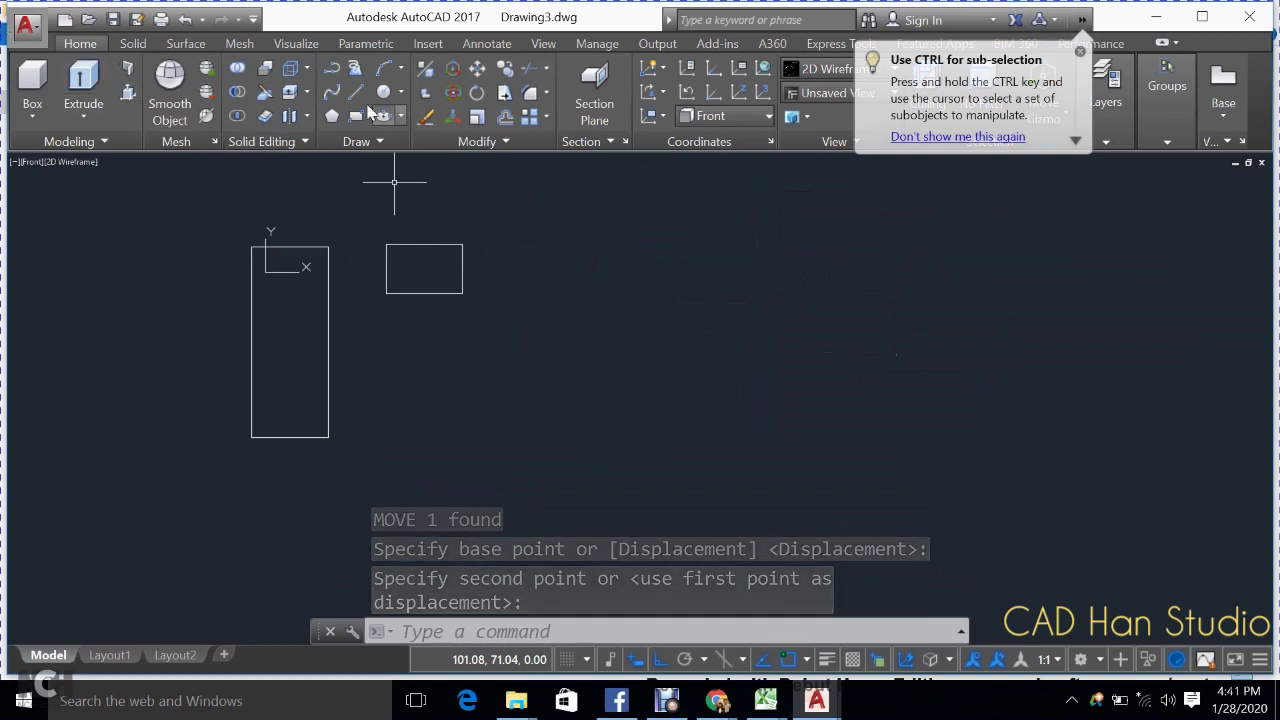
type("rec")
key("Return")
left_click(504, 313)
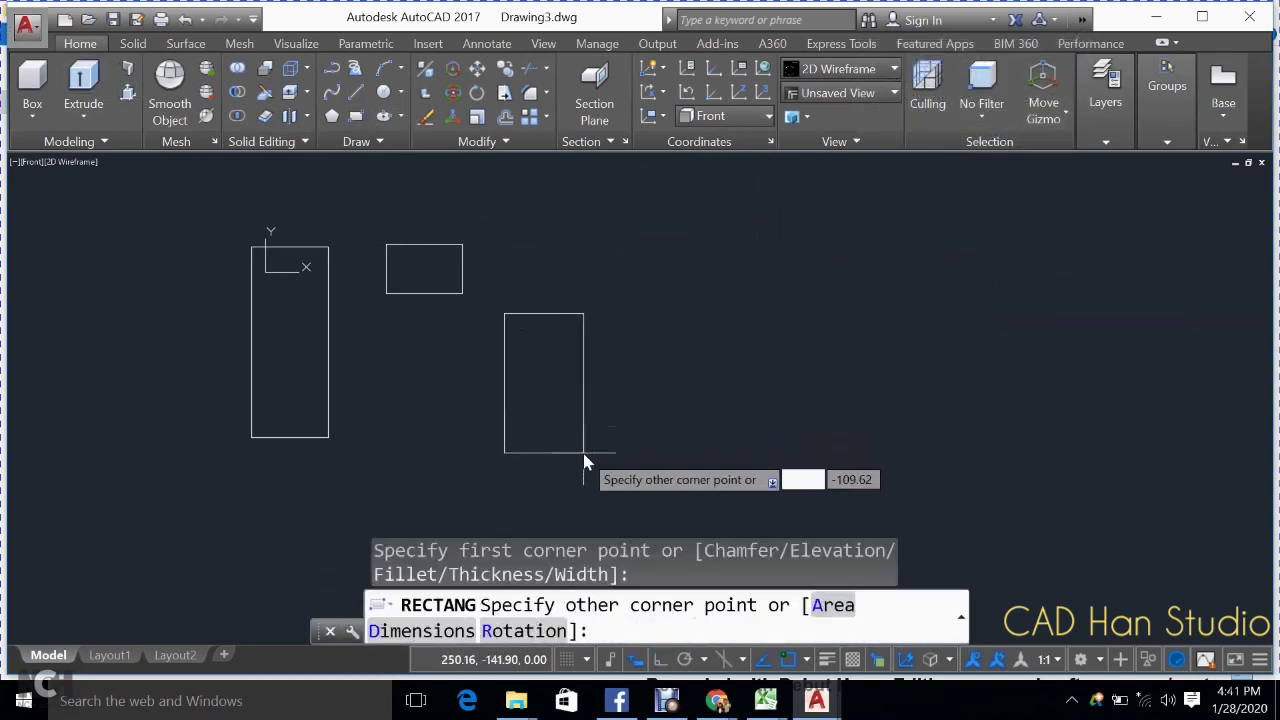
key("Return")
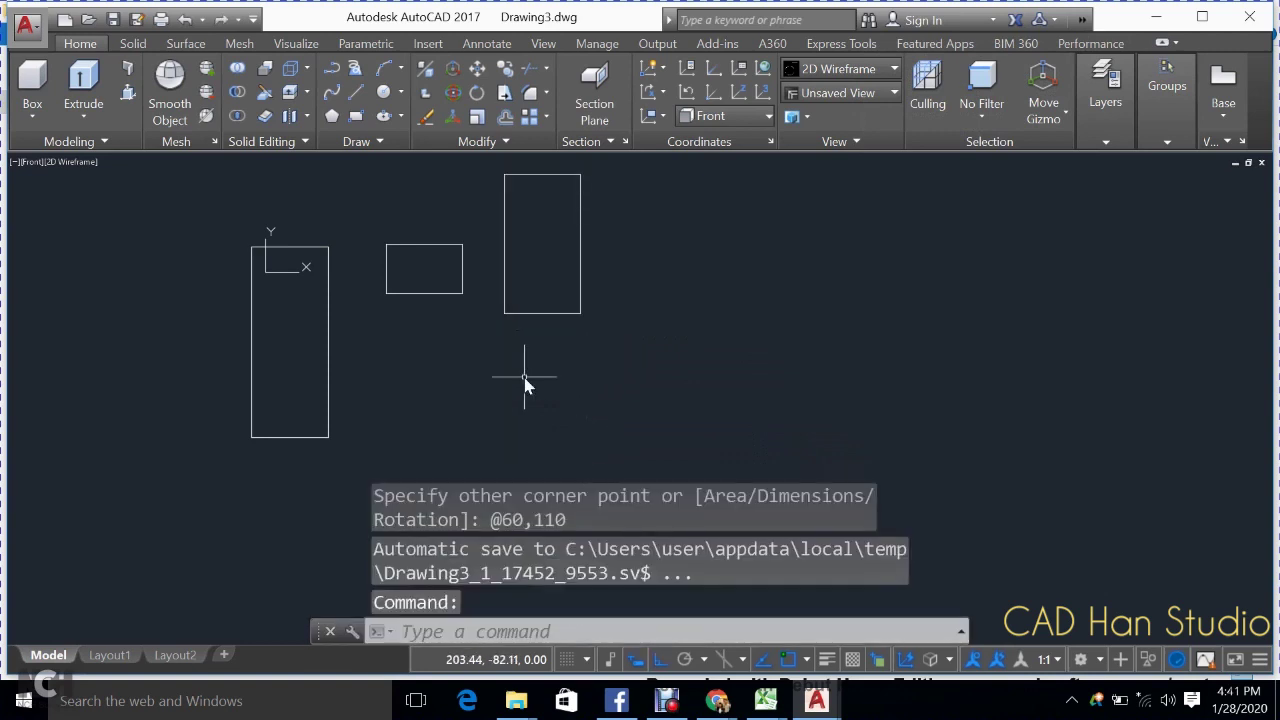
- Switch to the southwest isometric view
left_click(30, 161)
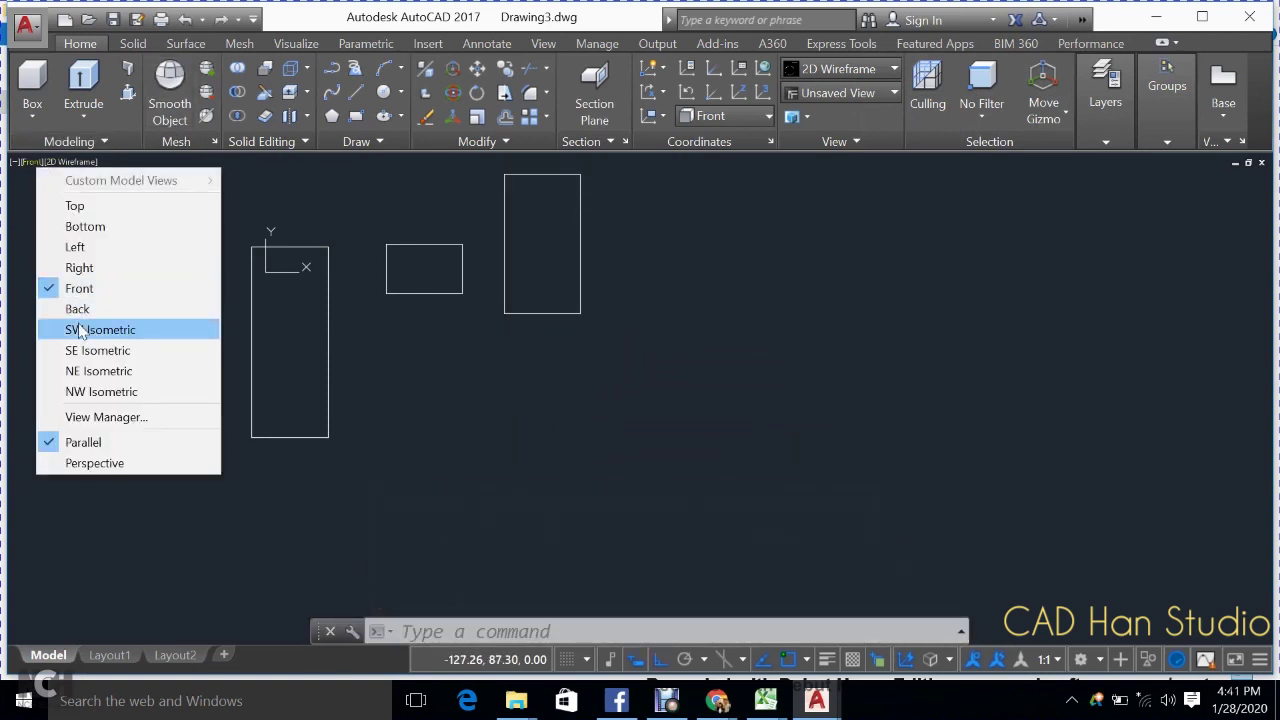
left_click(81, 331)
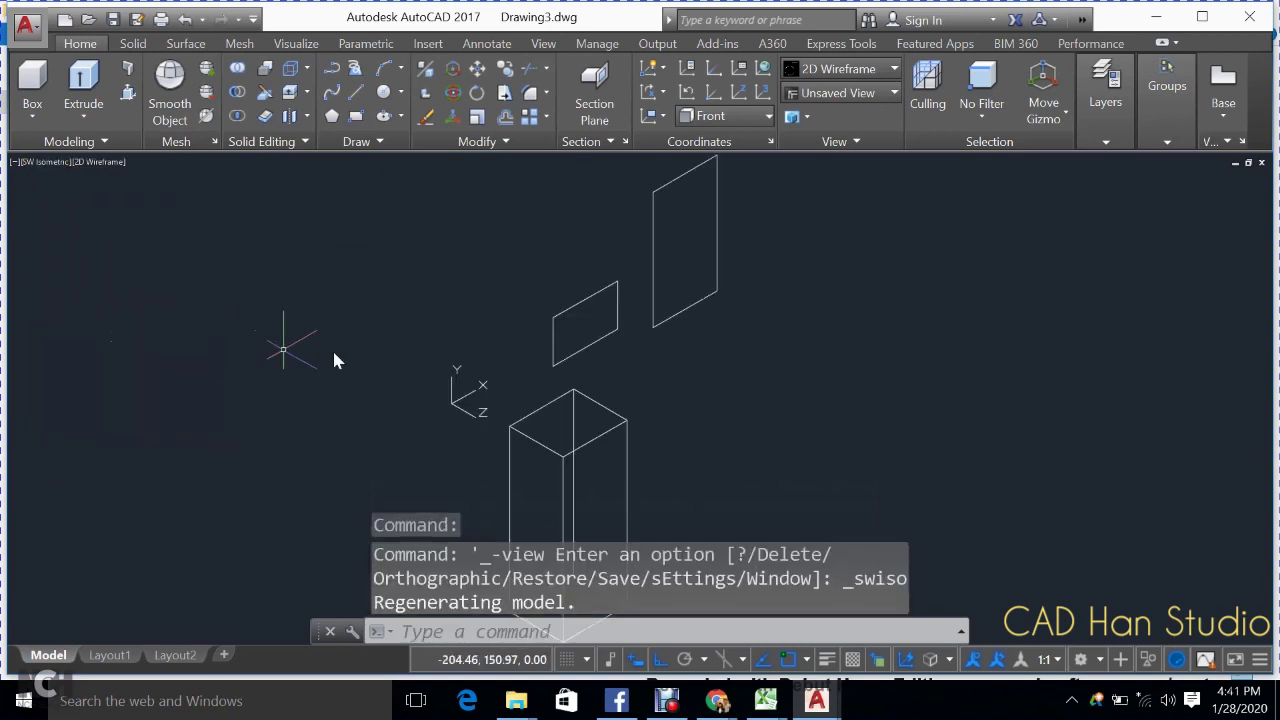
left_click(828, 298)
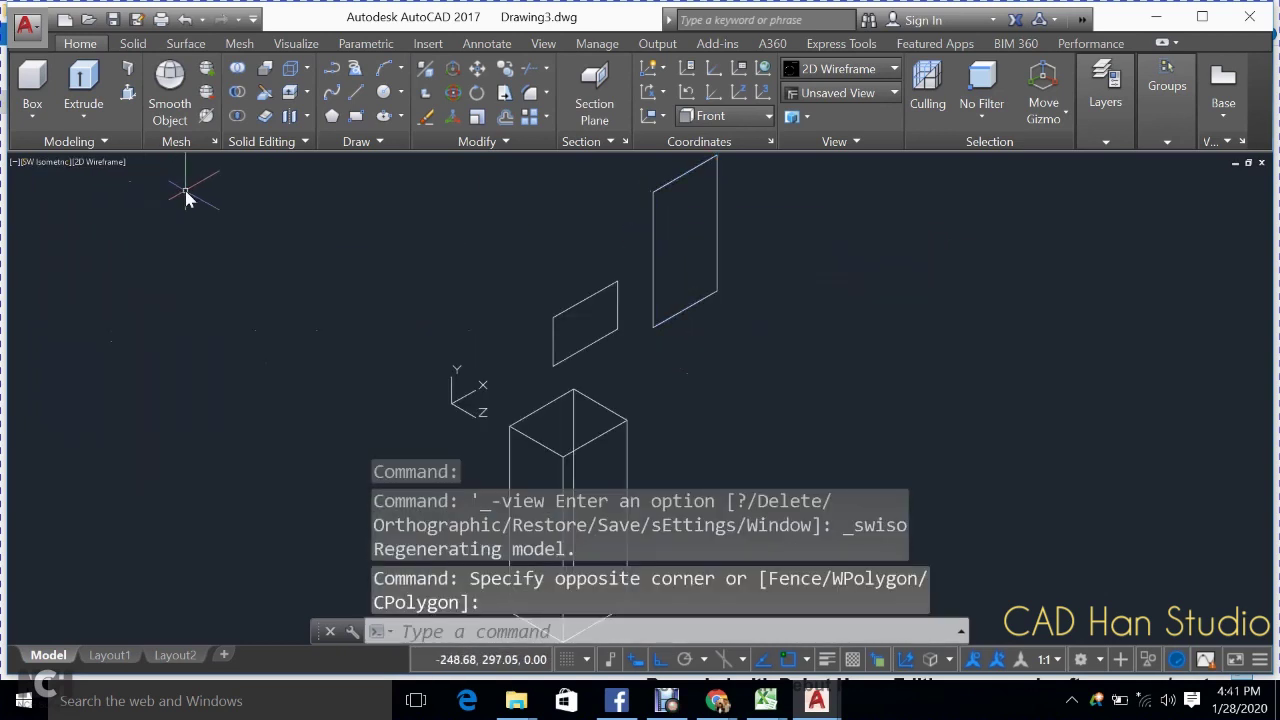
key("Escape")
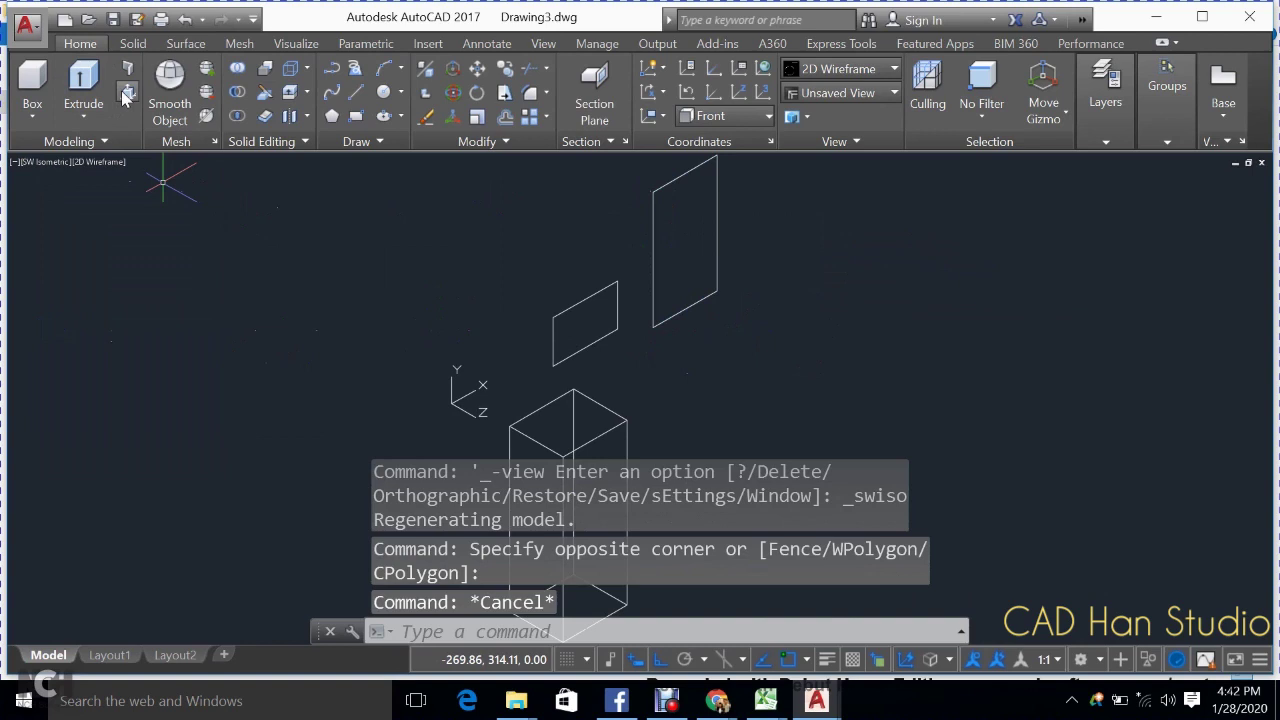
- Pull the tall and small rectangles up by 2 into thin solid door panels
left_click(125, 95)
left_click(705, 255)
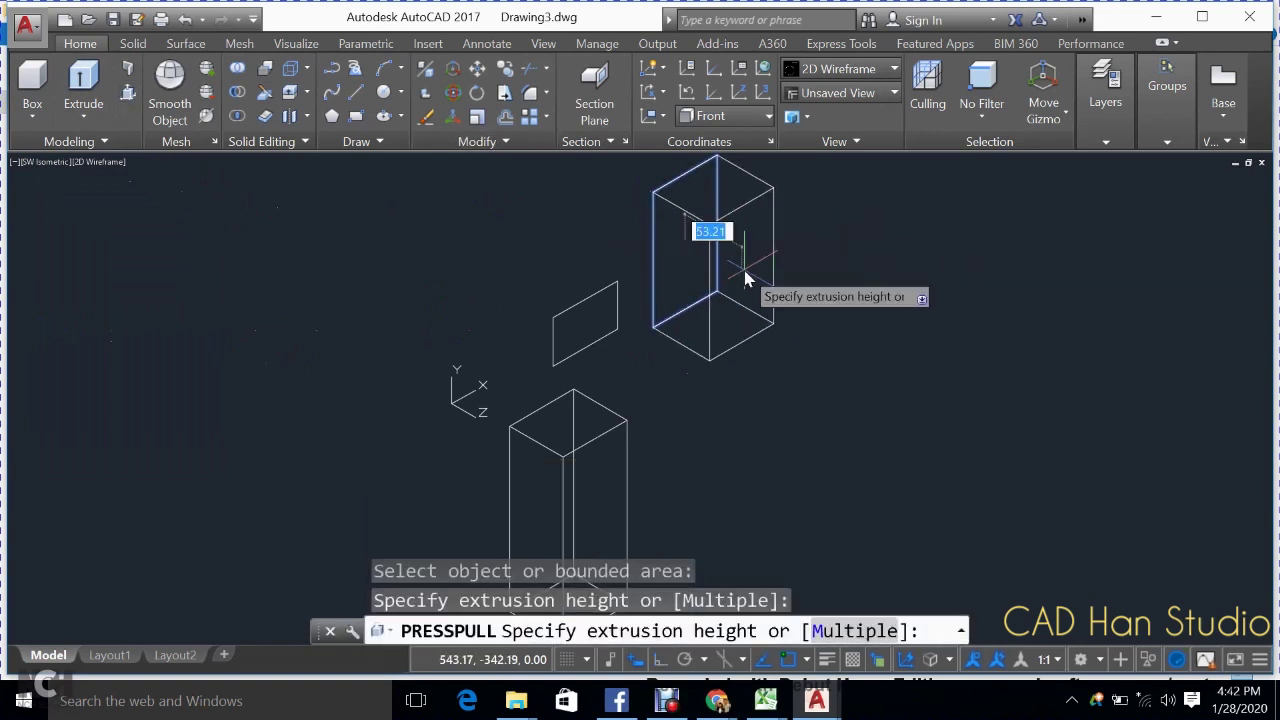
type("2")
key("Return")
left_click(600, 315)
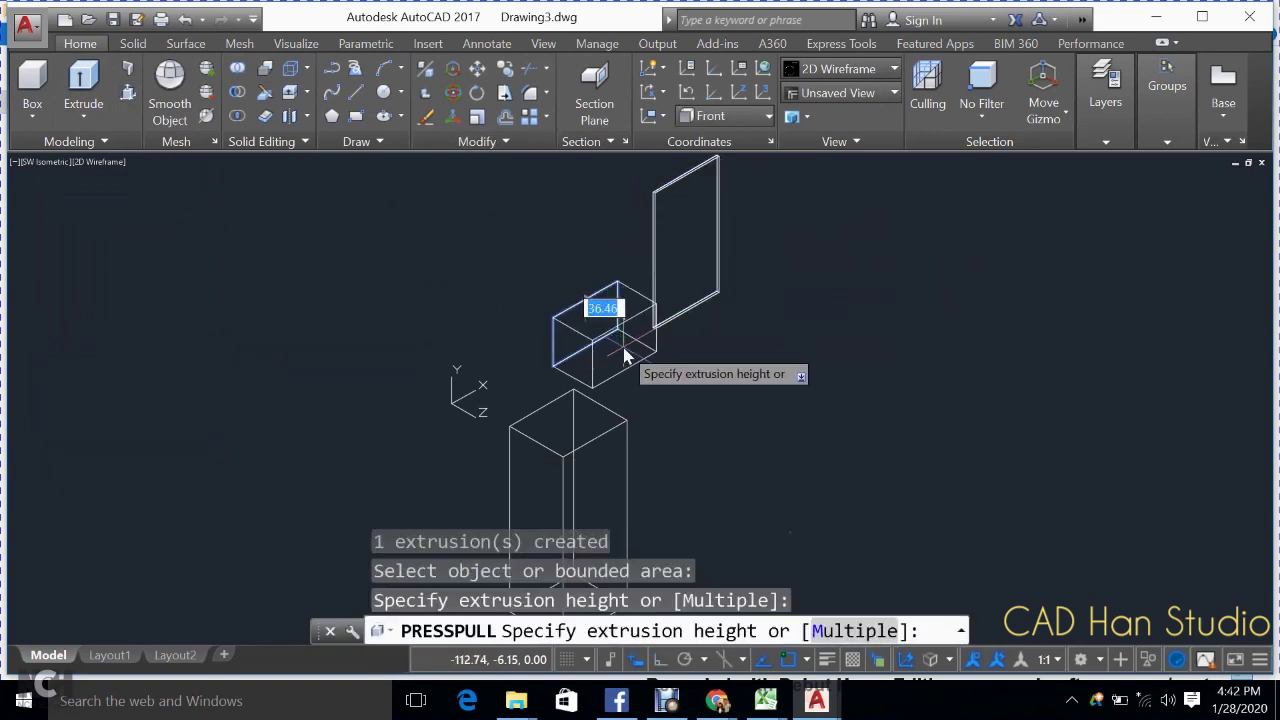
type("2")
key("Return")
- End the extrusion and zoom to frame both 2-unit-thick panels
scroll(625, 352, "up", 1)
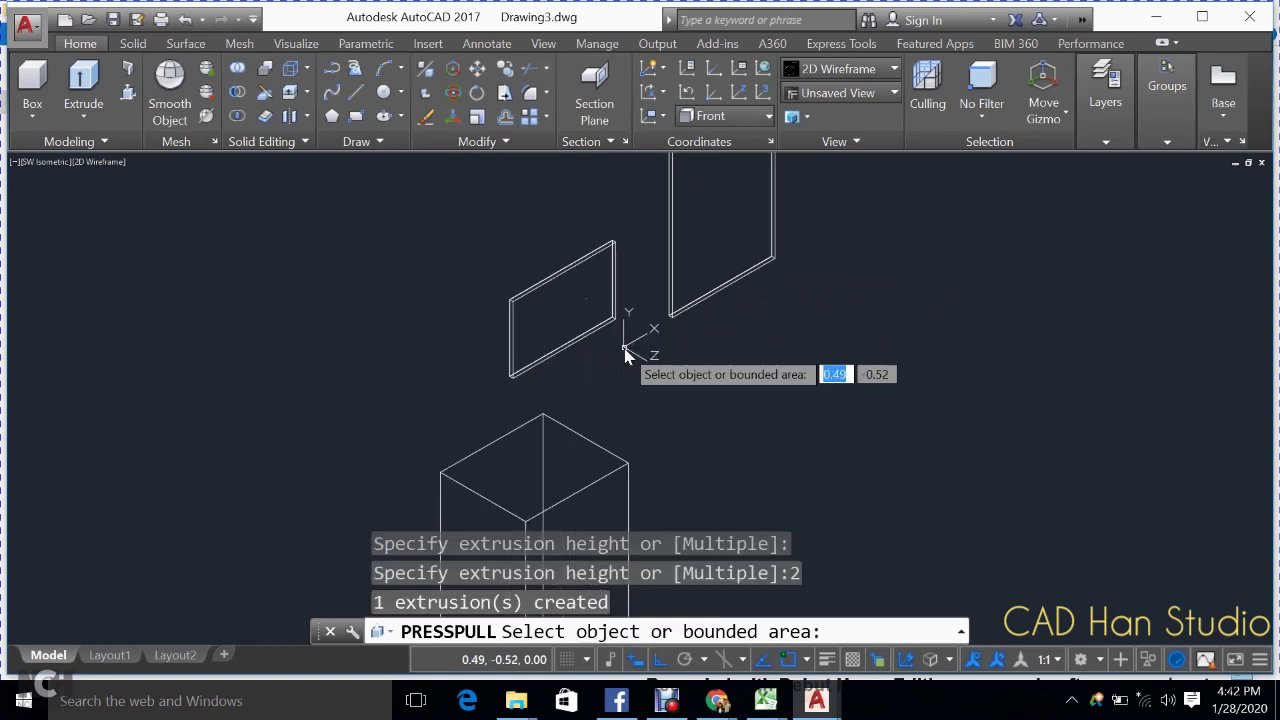
scroll(625, 352, "up", 1)
scroll(625, 352, "up", 1)
scroll(625, 352, "up", 1)
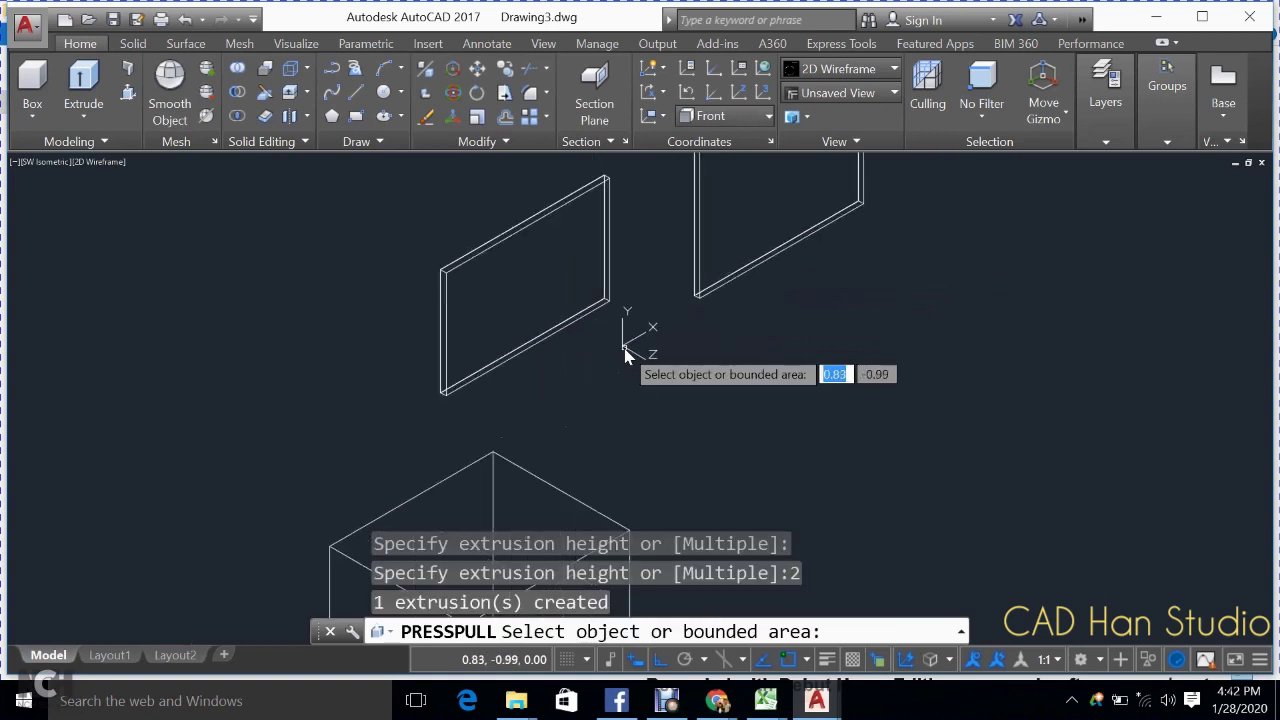
scroll(625, 352, "down", 2)
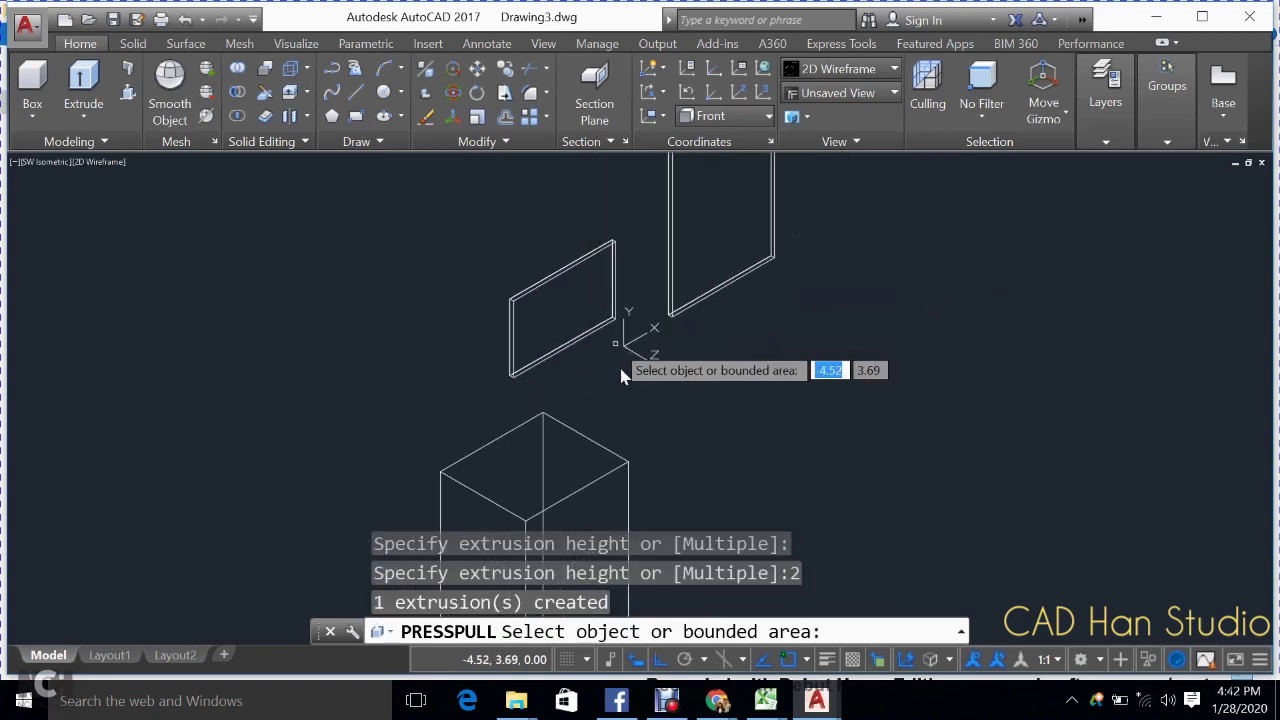
key("Return")
scroll(640, 372, "up", 2)
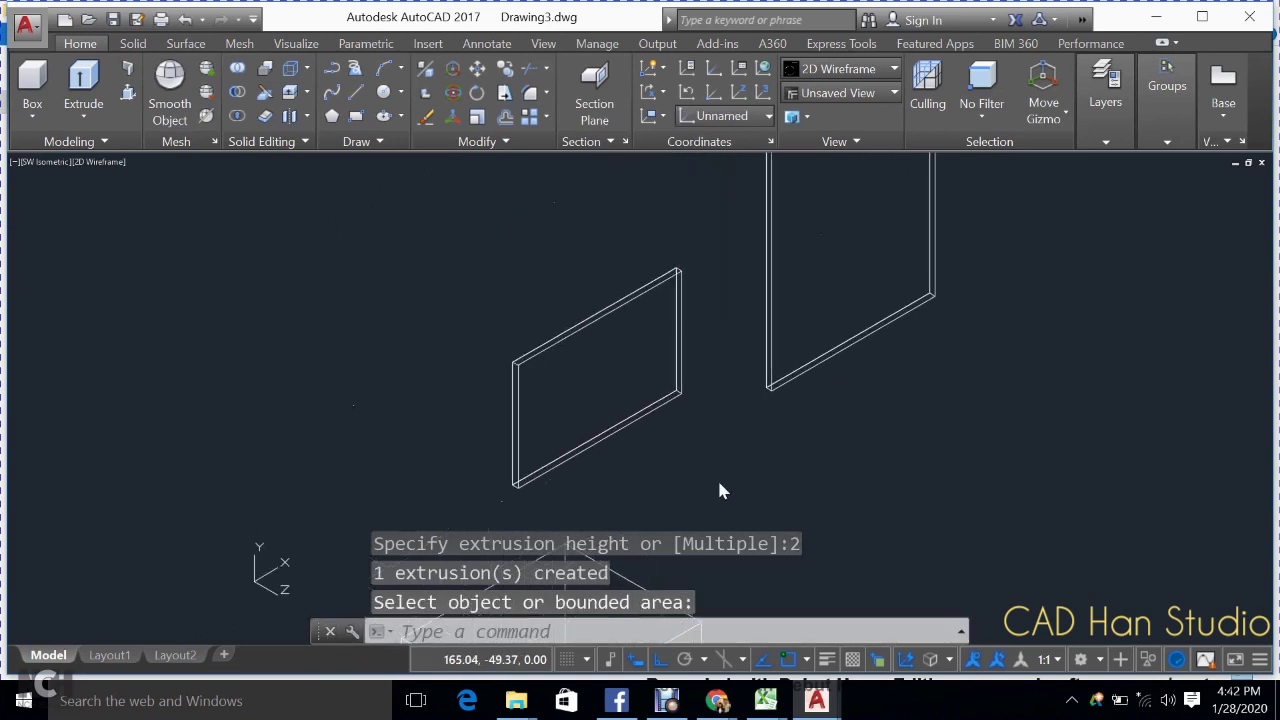
scroll(696, 328, "down", 1)
scroll(695, 327, "down", 1)
scroll(695, 327, "down", 1)
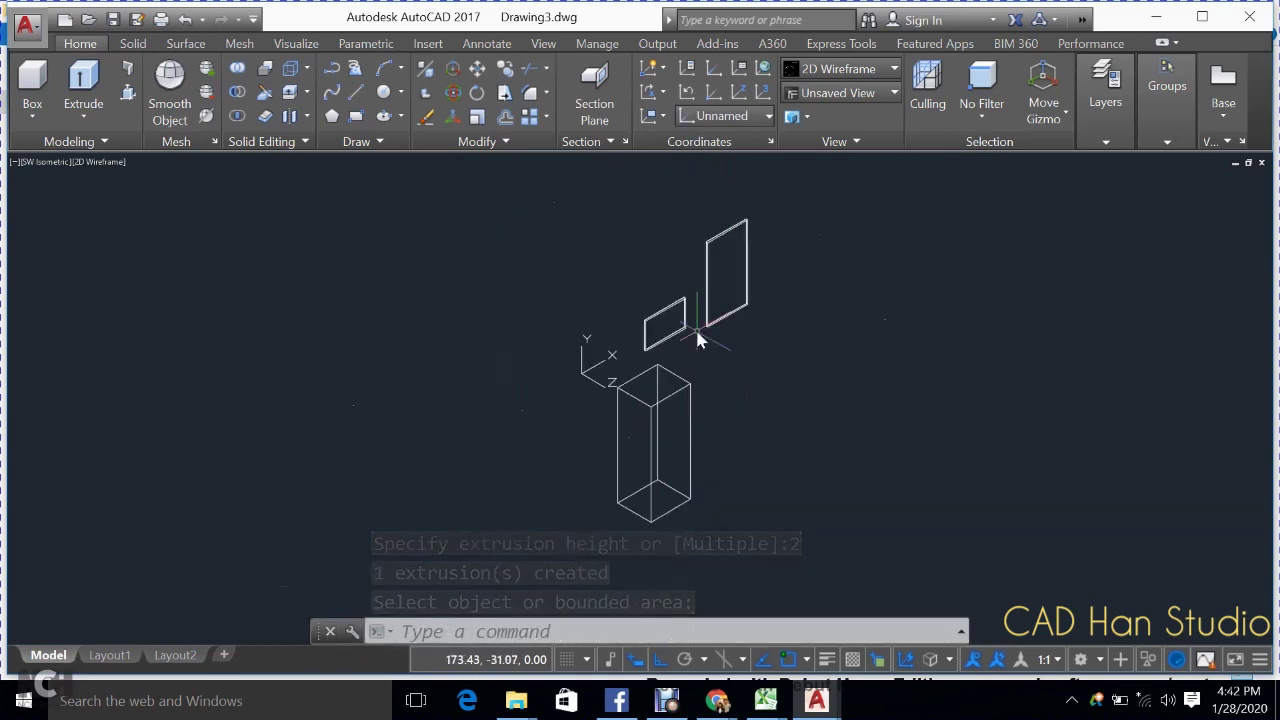
left_click(905, 190)
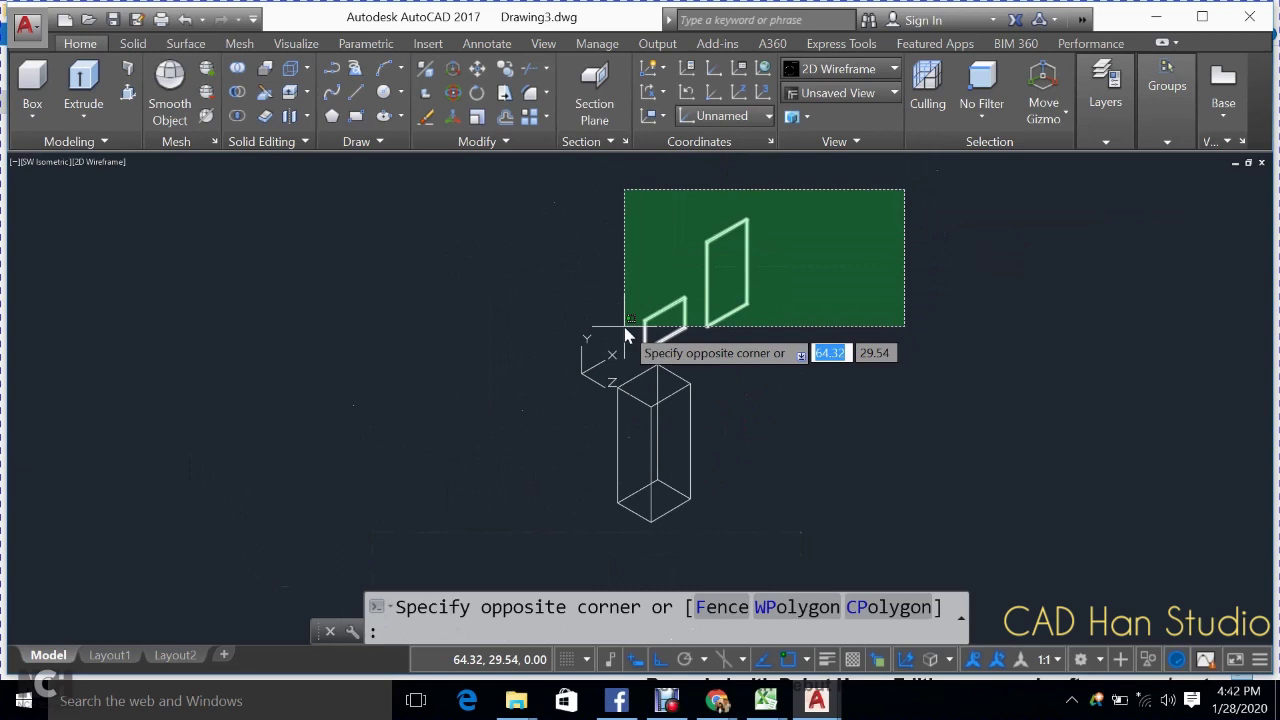
left_click(625, 333)
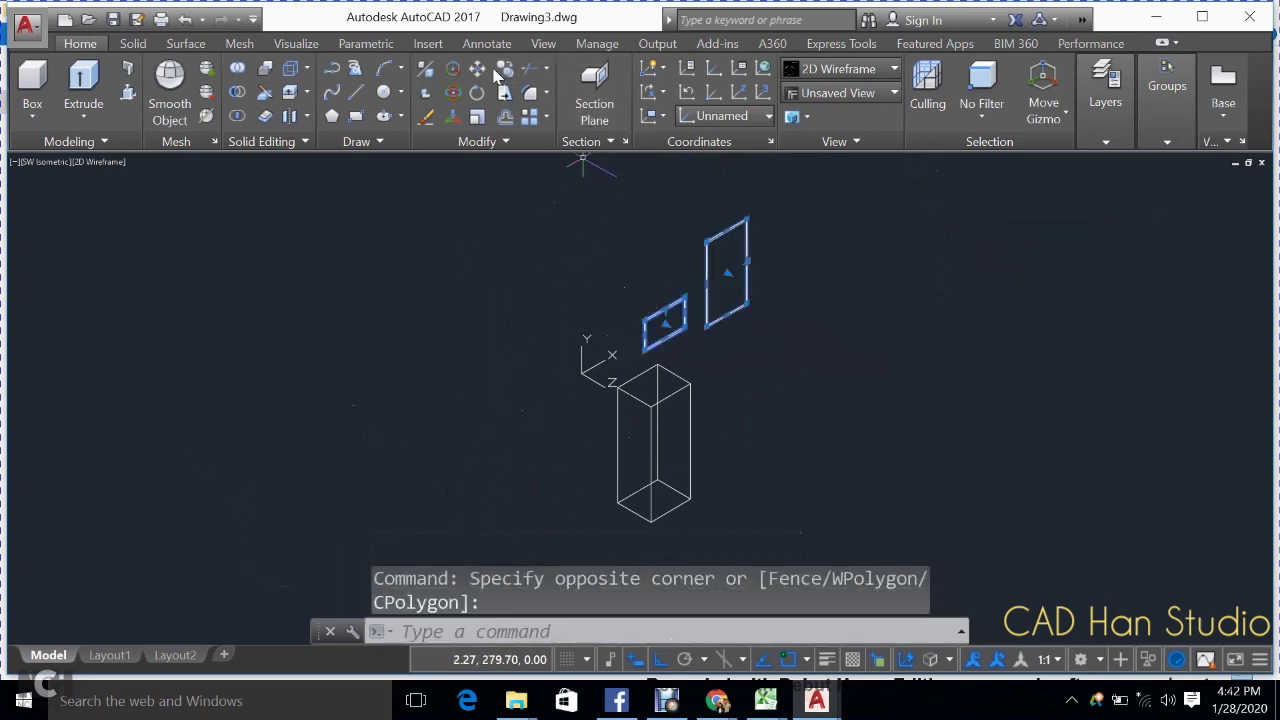
key("Escape")
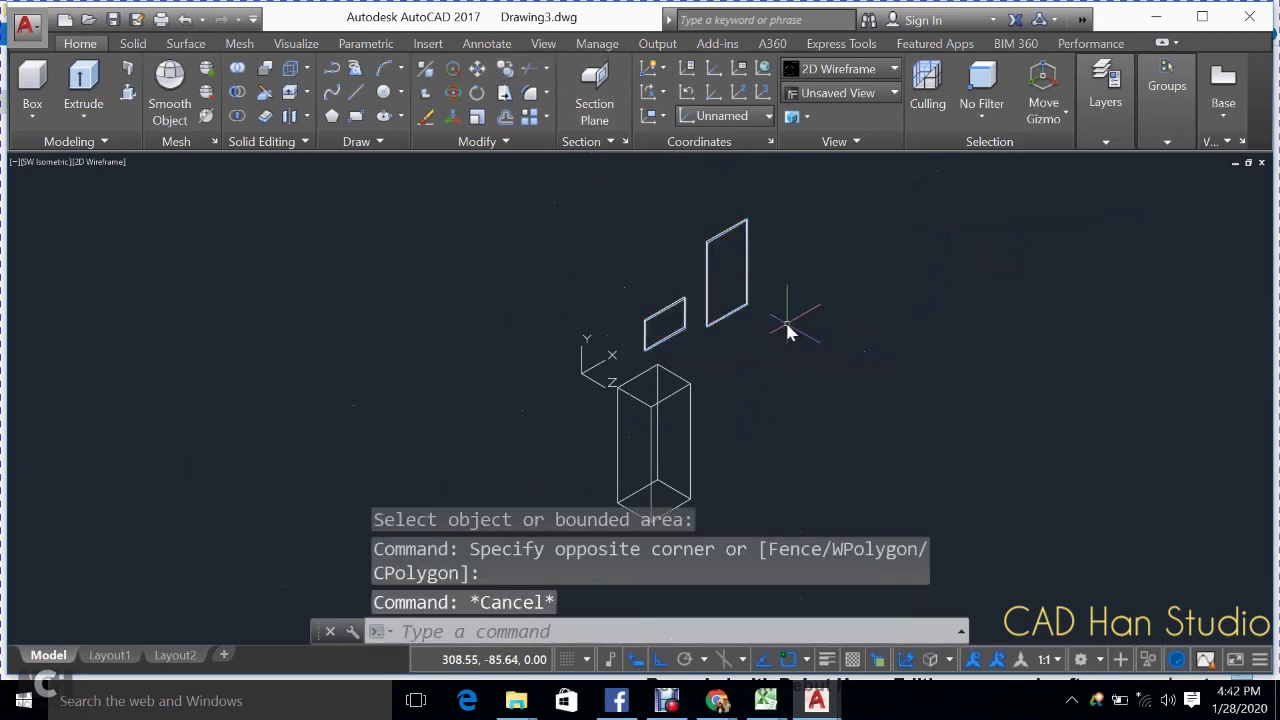
scroll(787, 330, "up", 2)
scroll(786, 329, "up", 2)
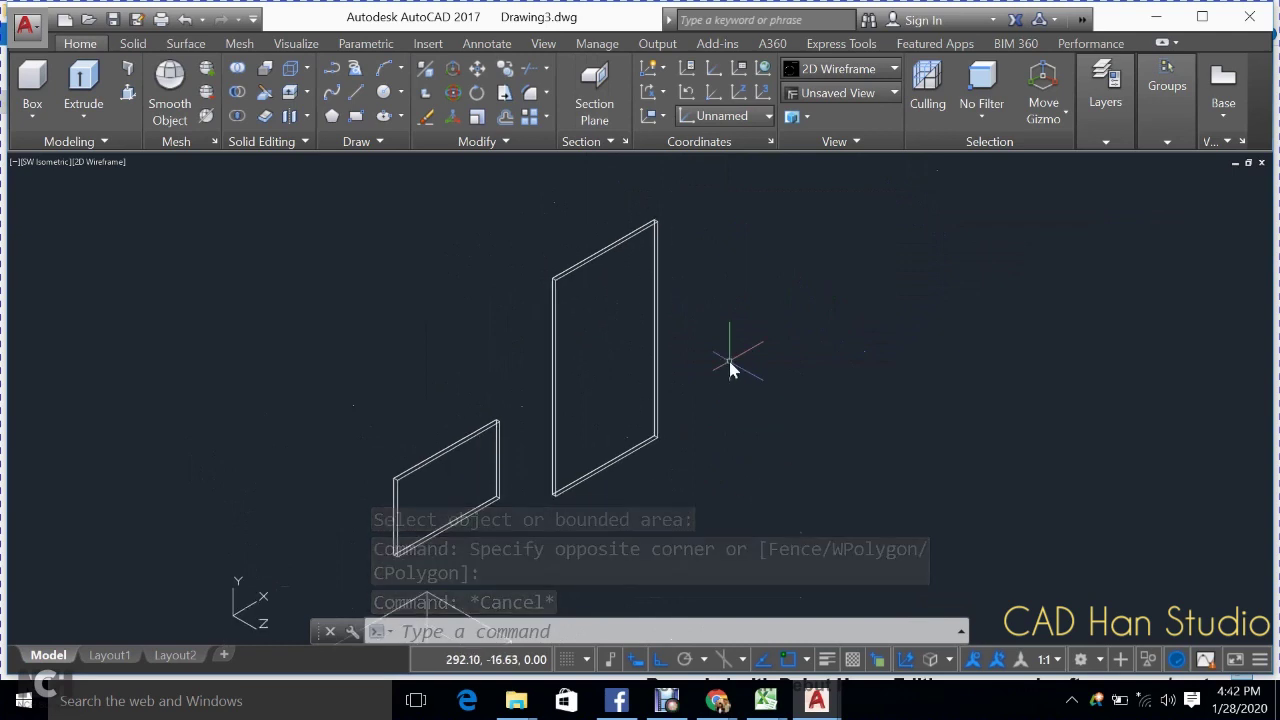
scroll(704, 230, "up", 2)
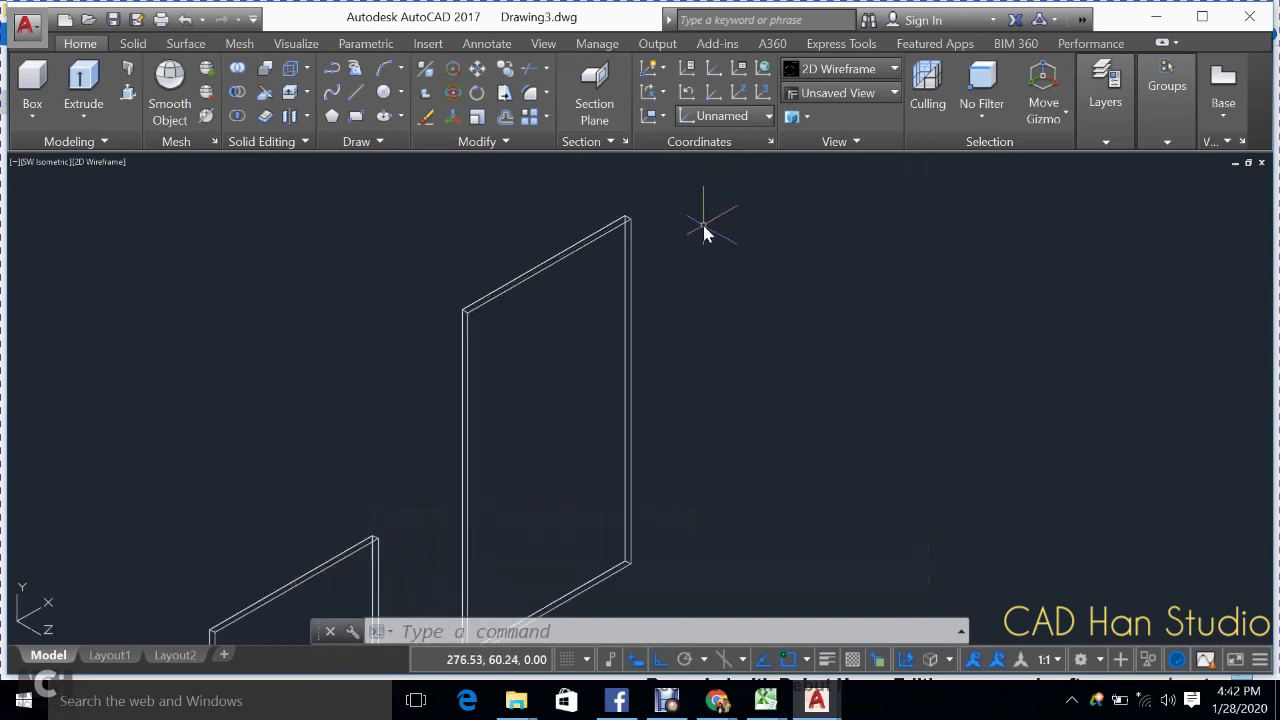
- Start a fillet on the tall panel with radius 0.7
left_click(530, 92)
left_click(888, 610)
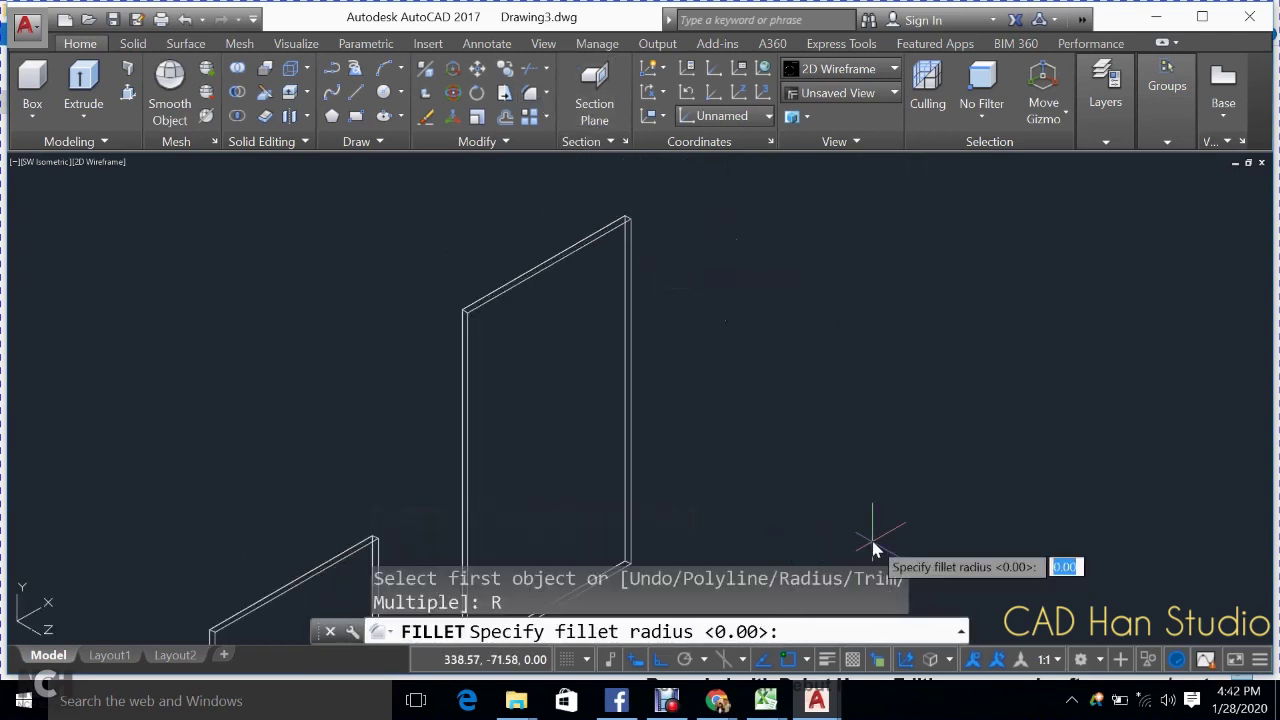
key("Return")
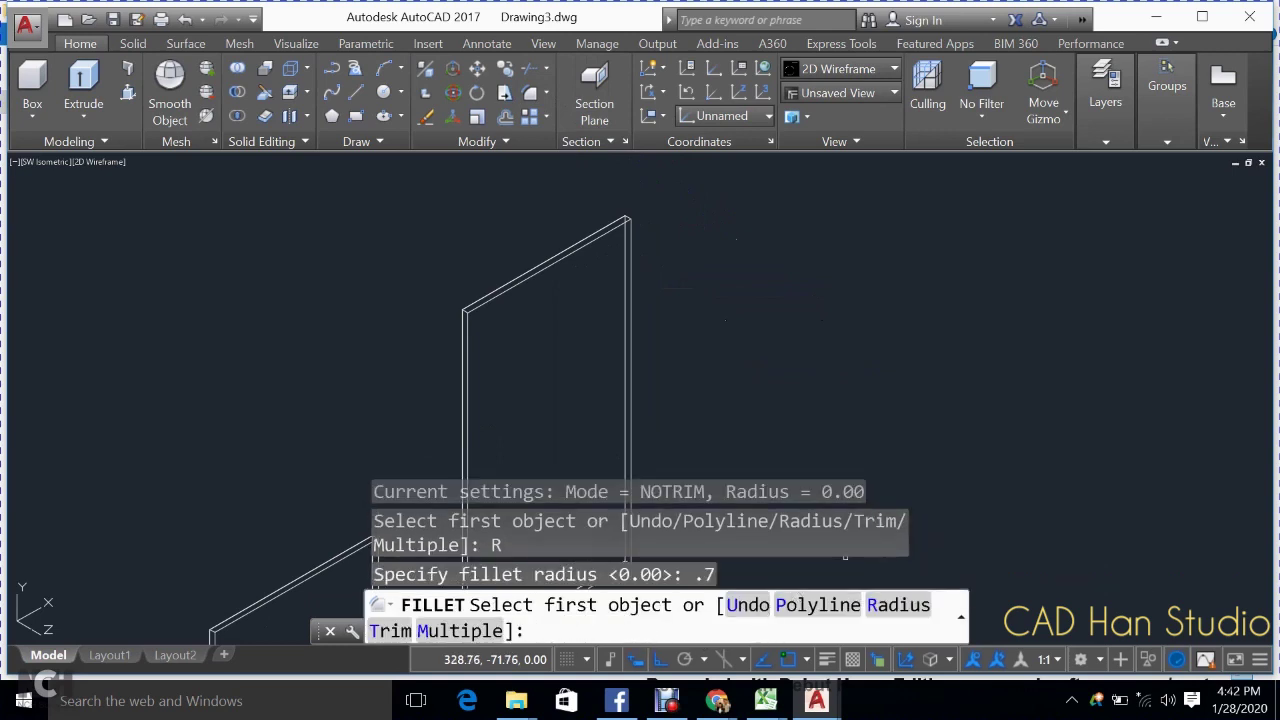
type(".7")
key("Return")
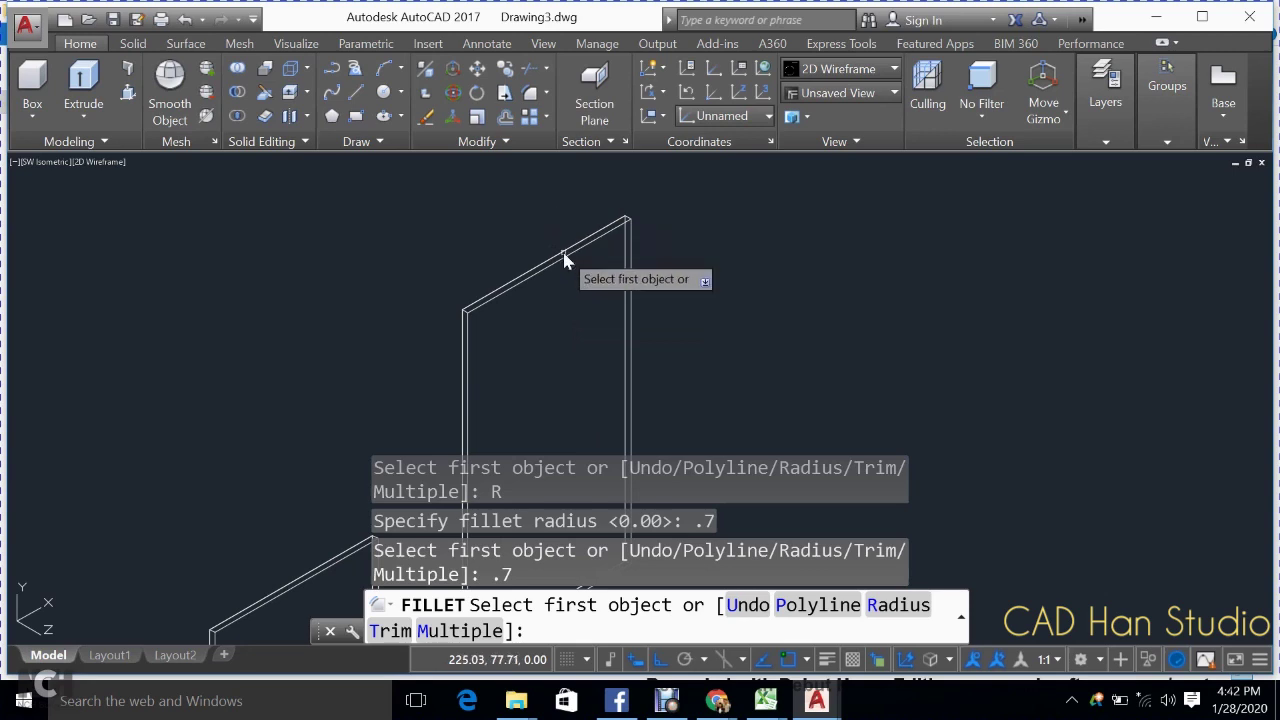
type("r")
key("Return")
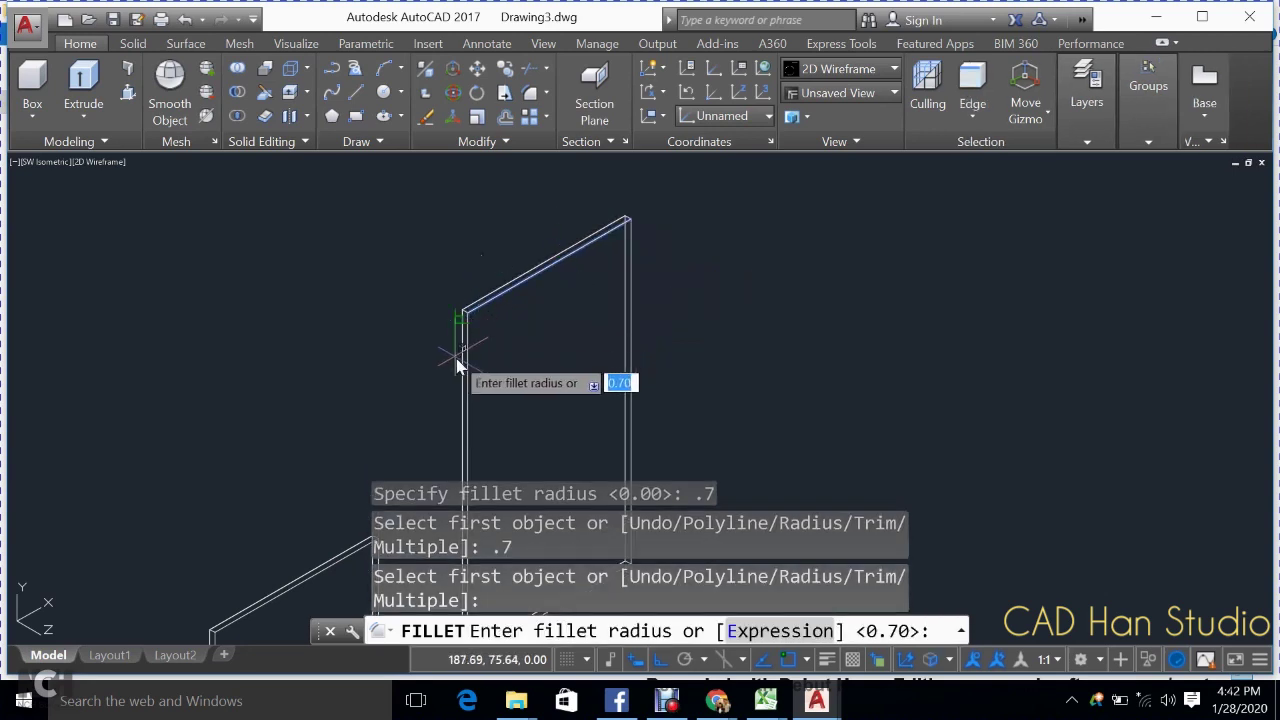
key("Return")
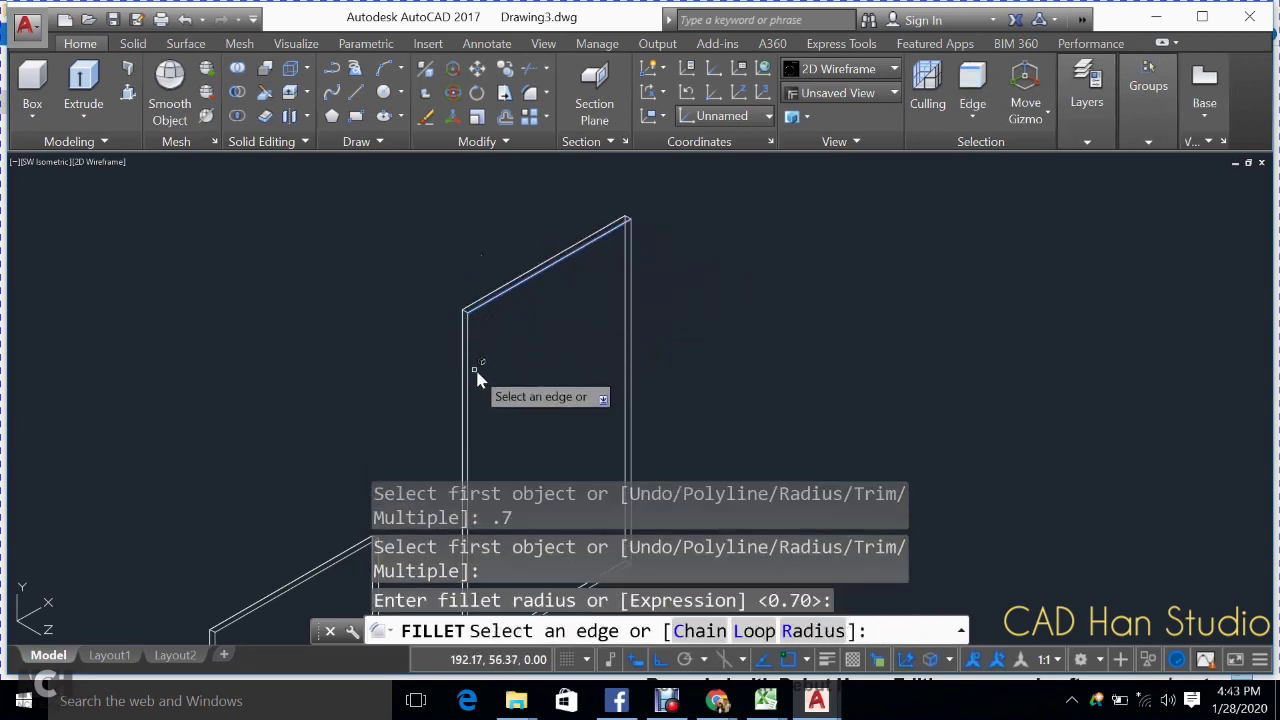
- Select the tall panel's left, right and top edges for rounding
left_click(470, 375)
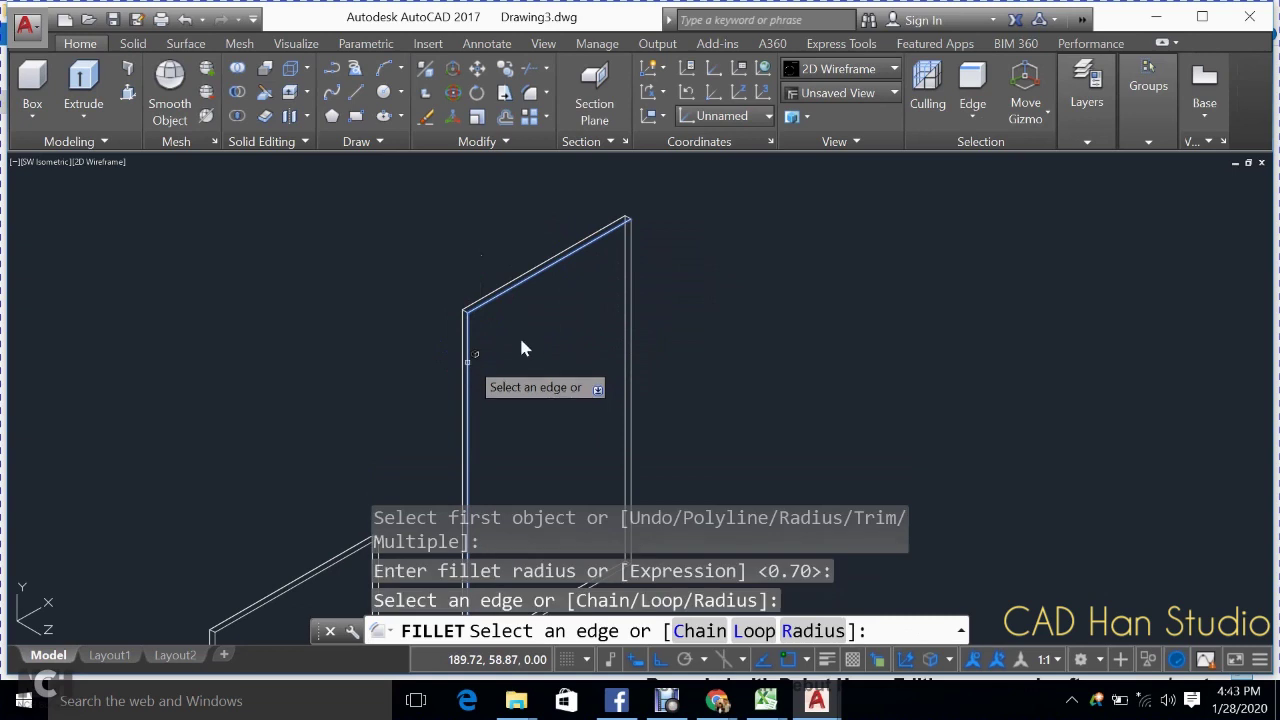
left_click(632, 308)
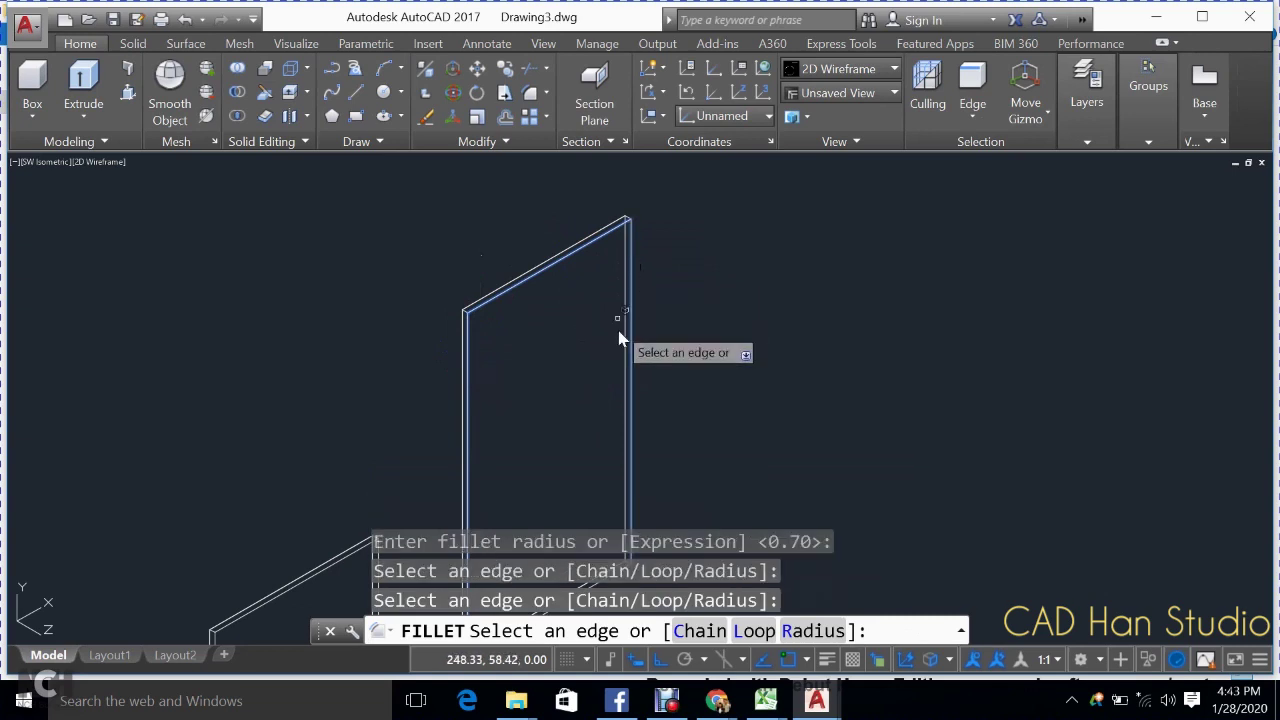
scroll(632, 218, "up", 2)
left_click(622, 226)
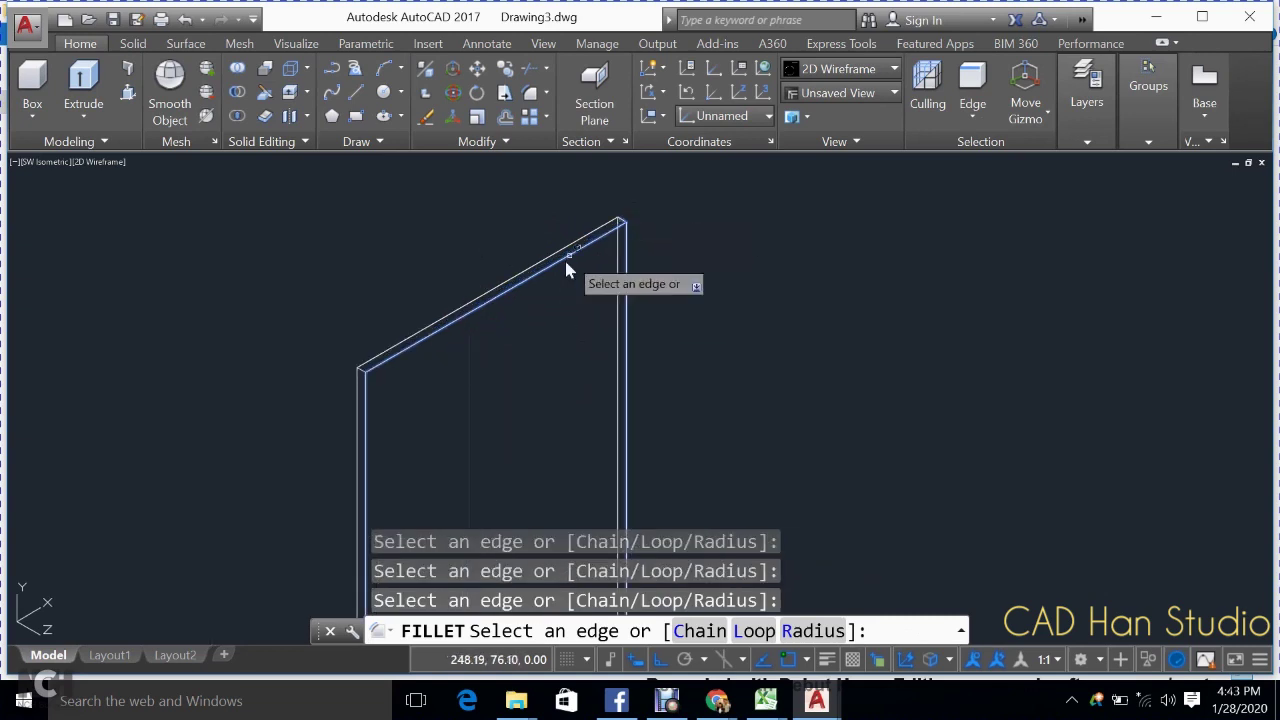
left_click(368, 370)
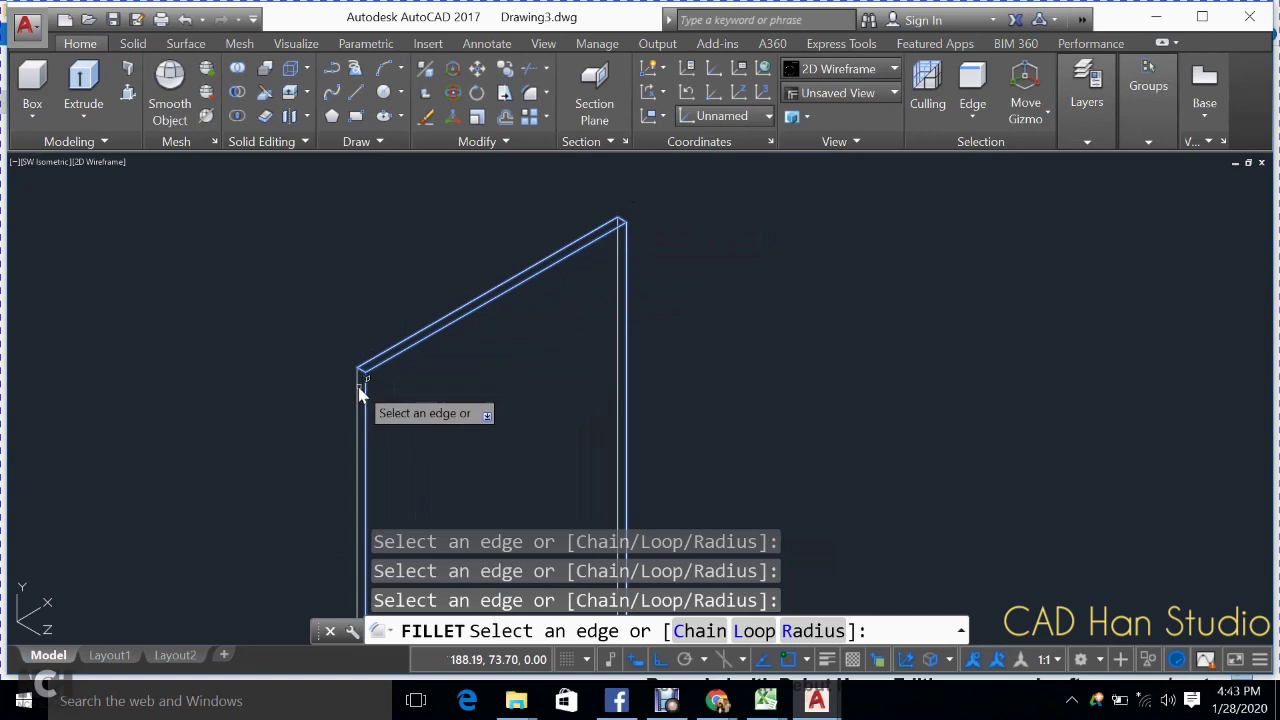
left_click(358, 380)
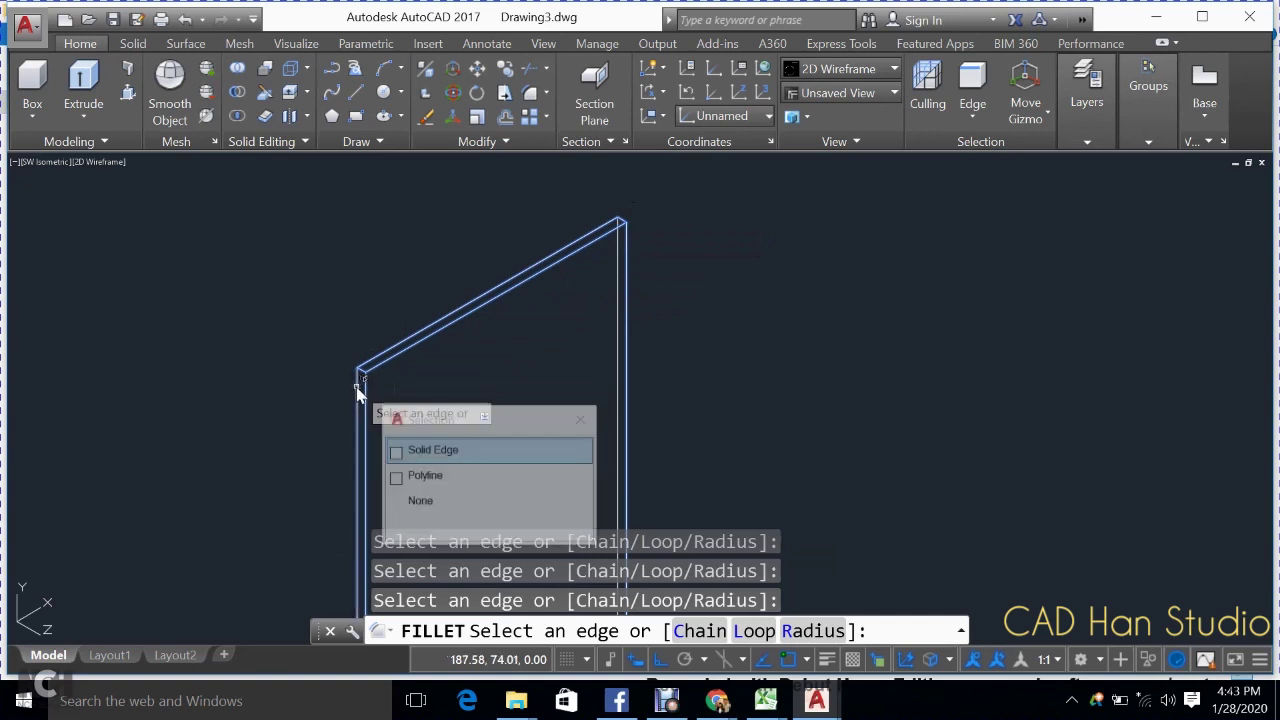
left_click(622, 371)
- Add the bottom corner edges, choosing the solid edge, and apply the 0.7 fillet
scroll(514, 219, "up", 3)
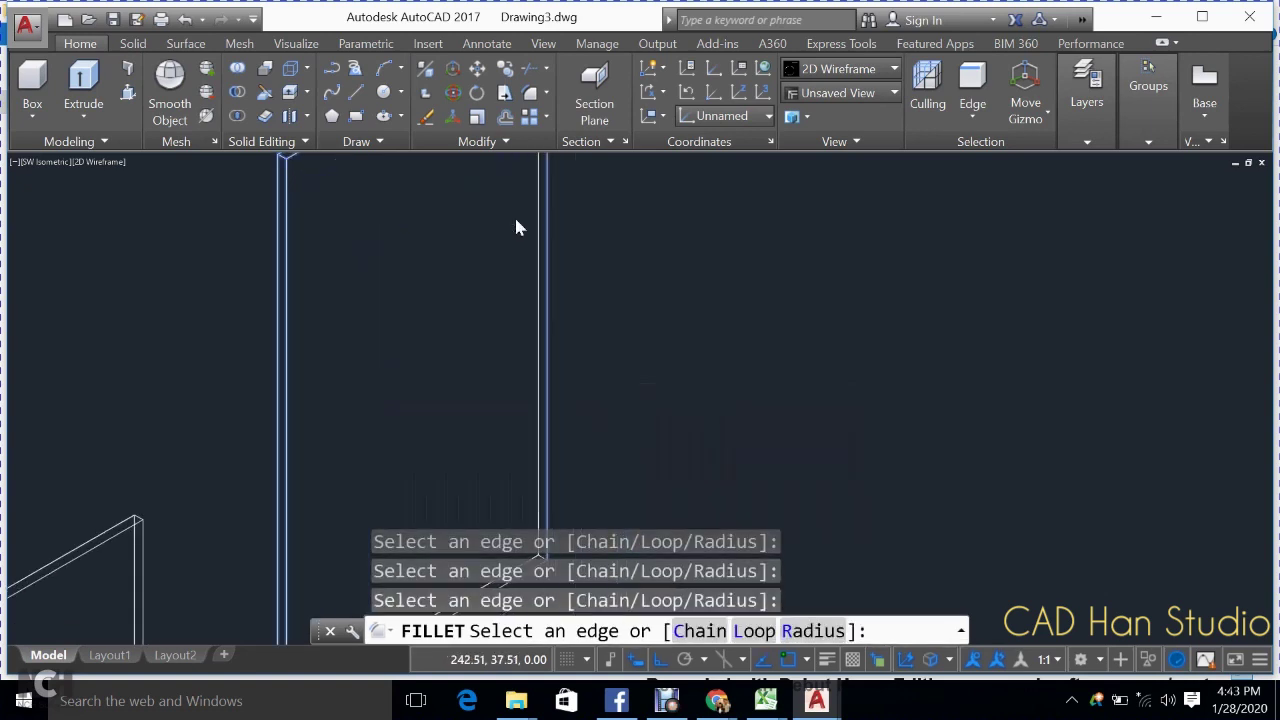
scroll(466, 229, "down", 1)
scroll(500, 325, "up", 1)
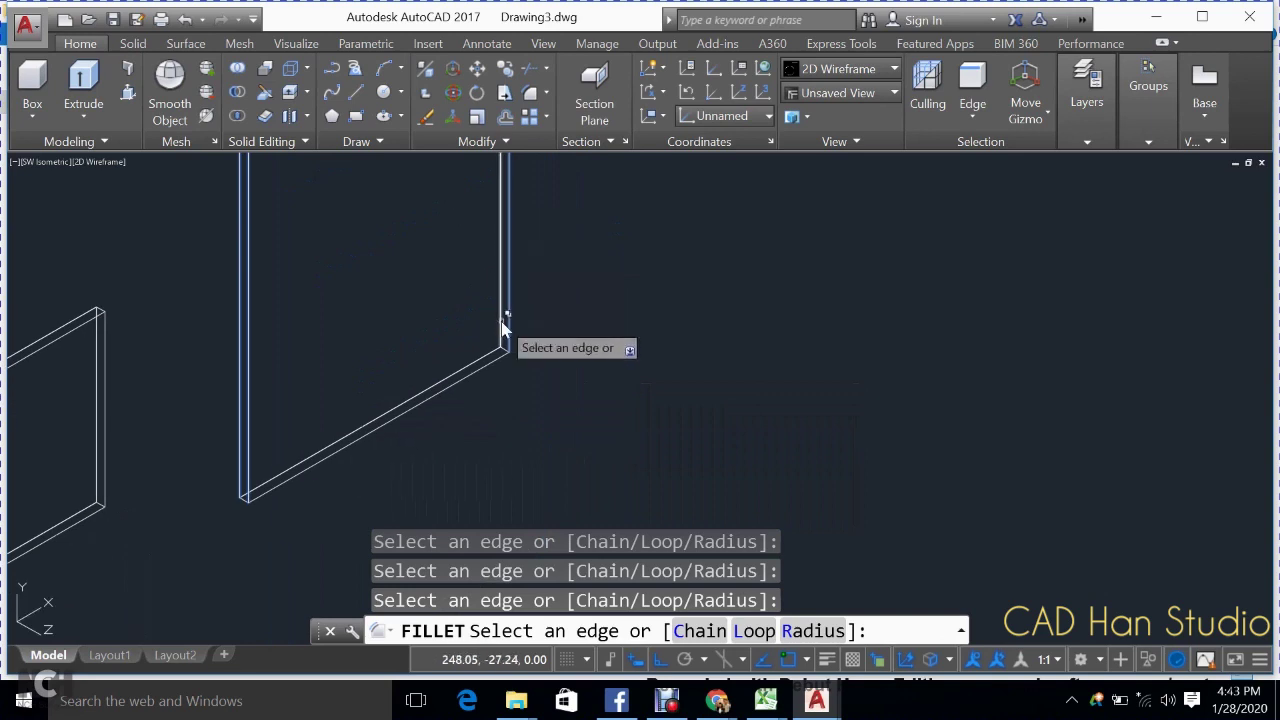
left_click(505, 325)
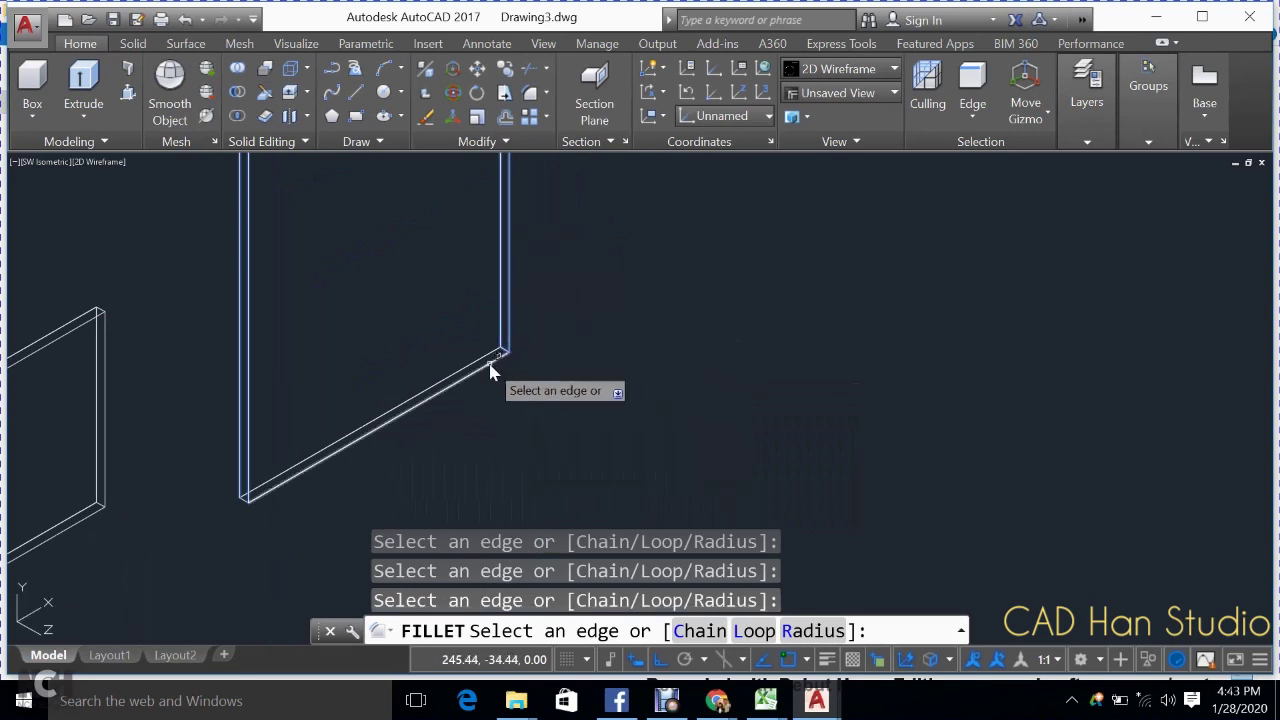
left_click(487, 367)
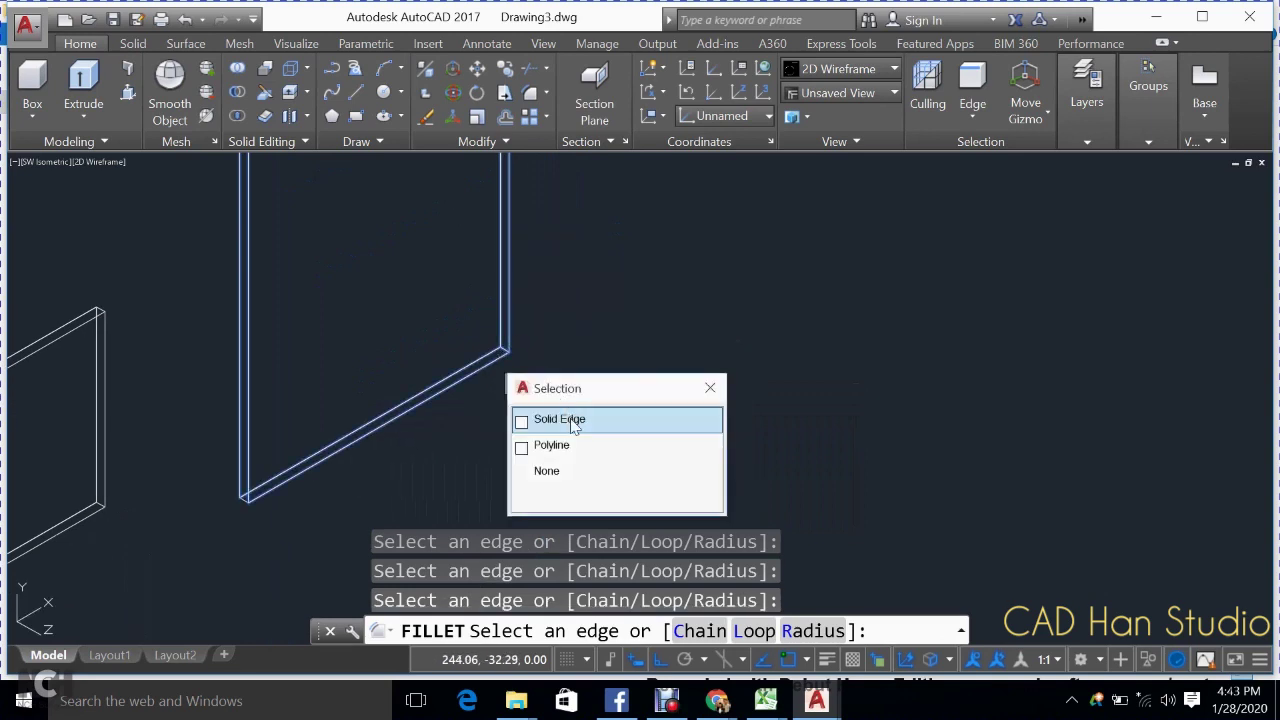
left_click(573, 421)
key("Return")
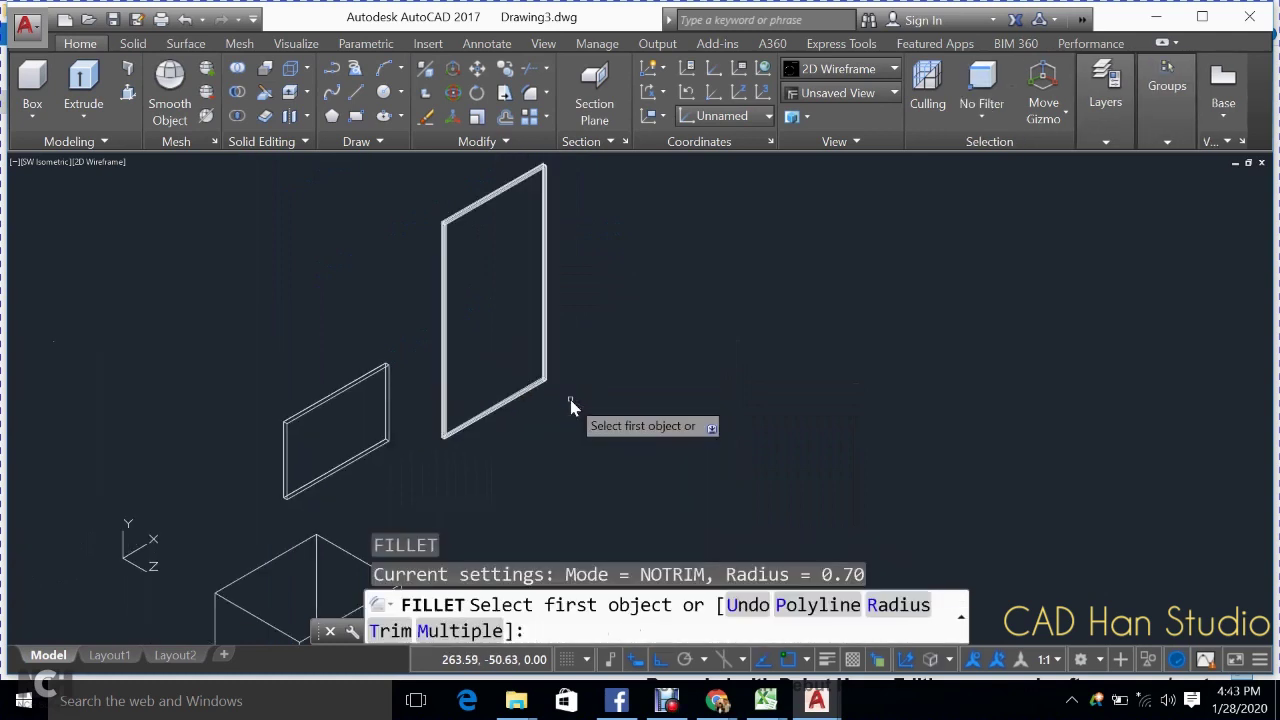
middle_click_drag(588, 342, 603, 366)
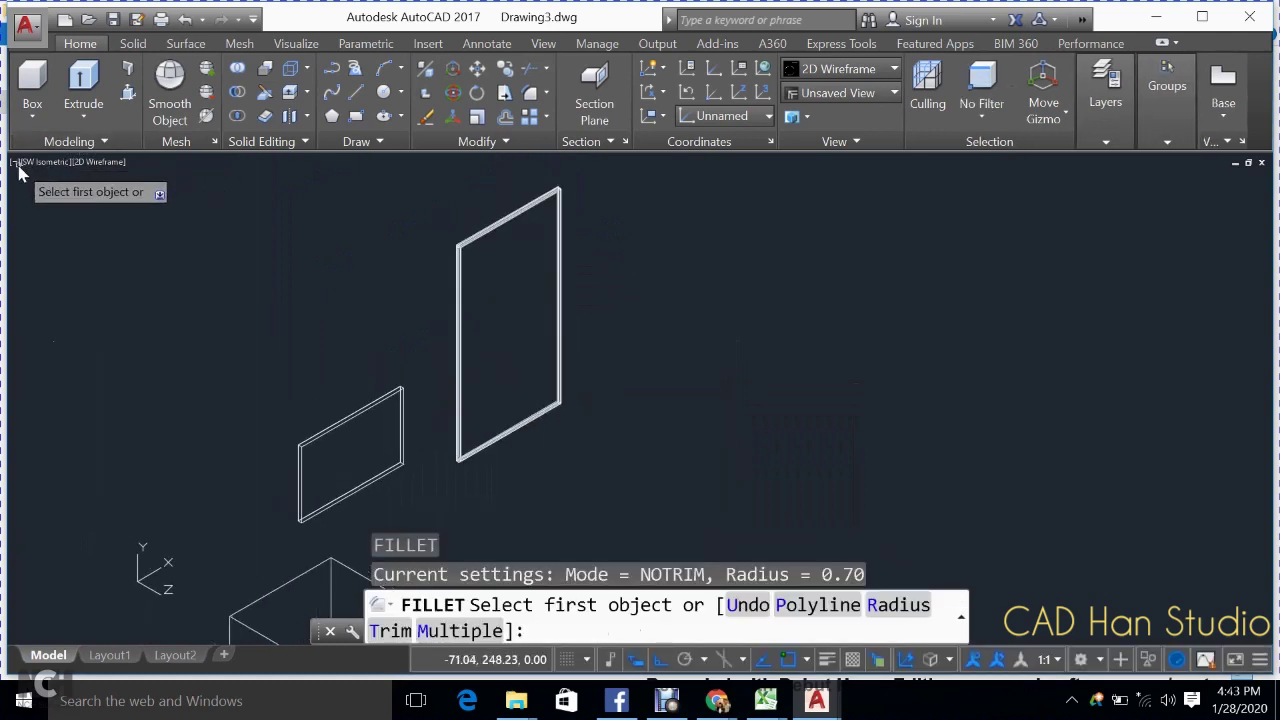
key("Escape")
left_click(76, 162)
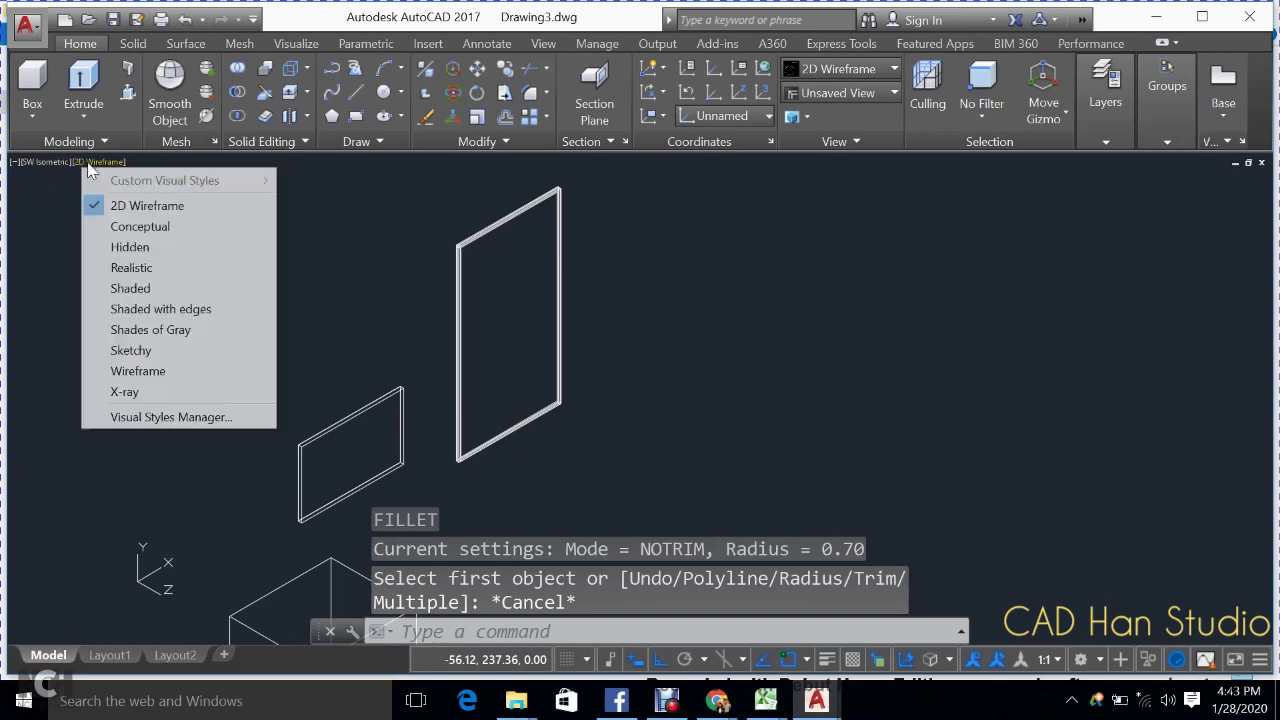
left_click(122, 263)
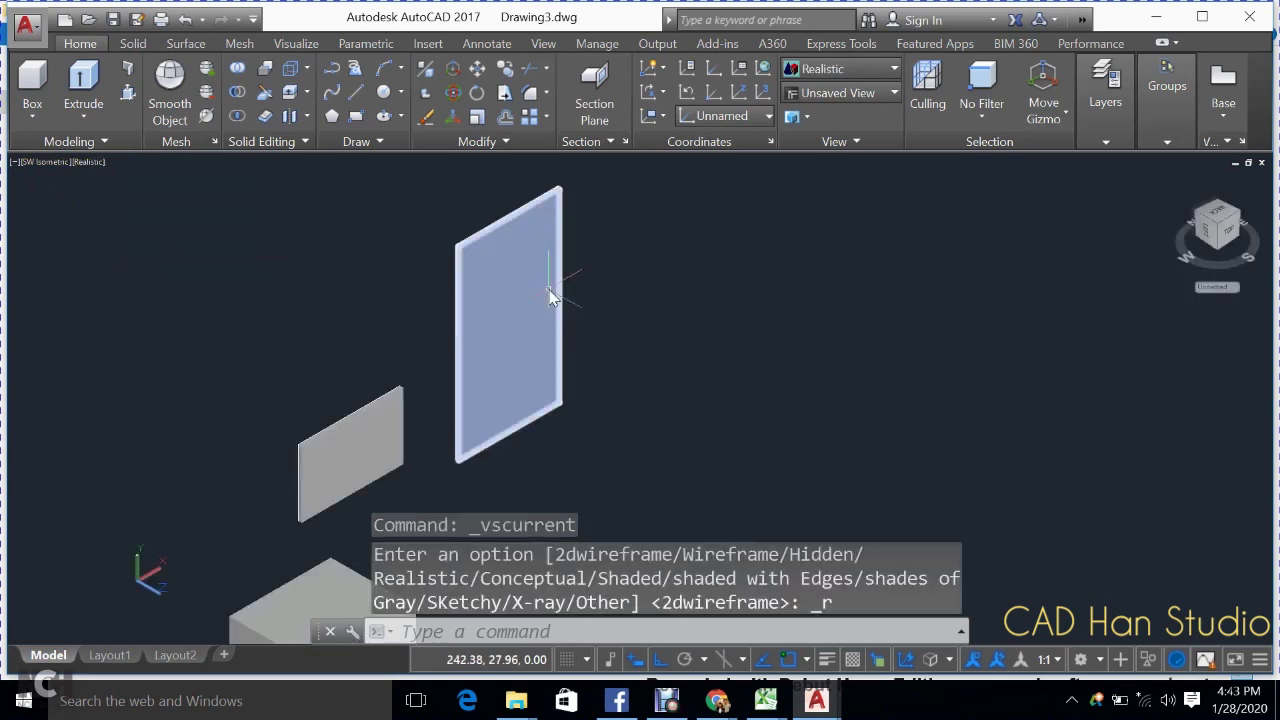
key("Escape")
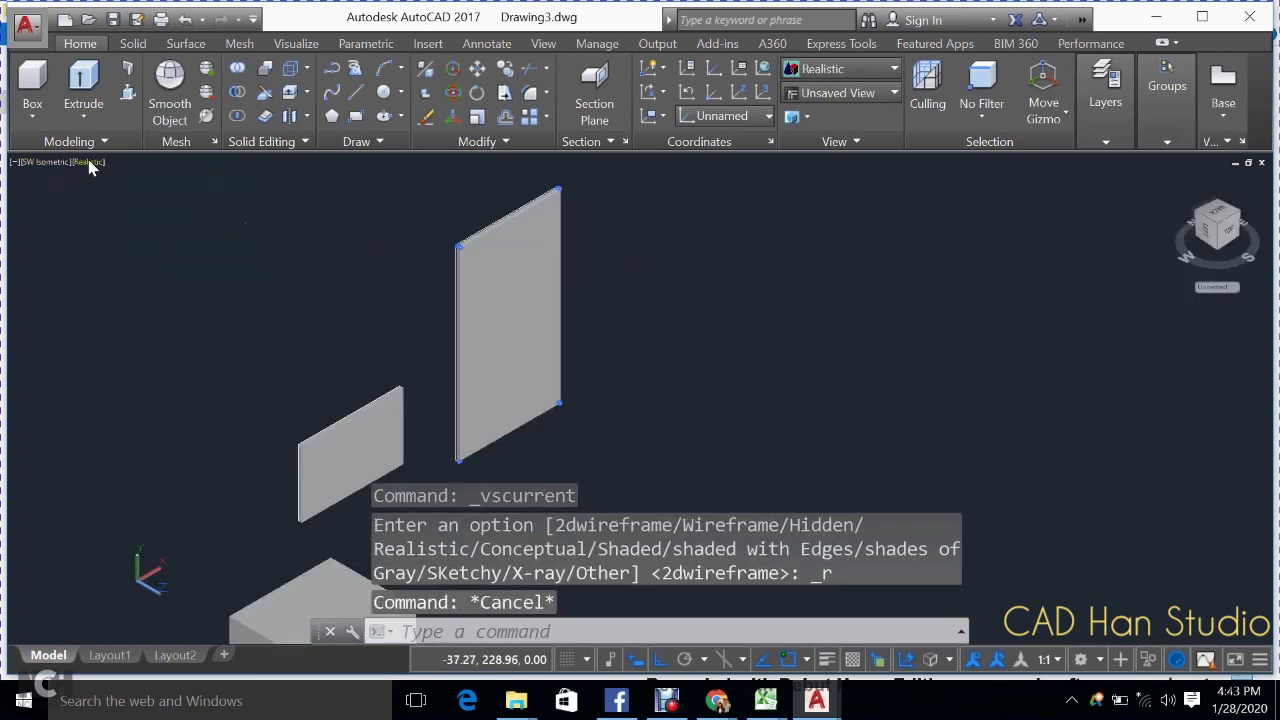
left_click(88, 163)
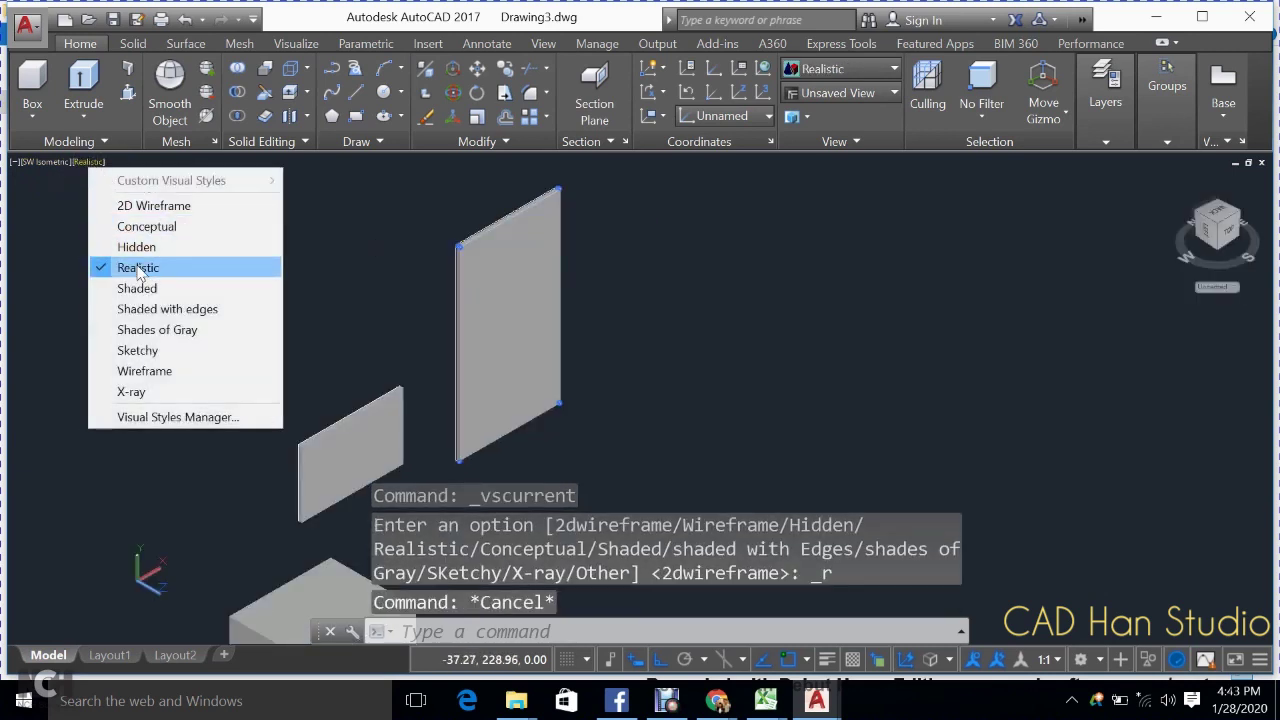
left_click(146, 208)
middle_click_drag(383, 411, 373, 338)
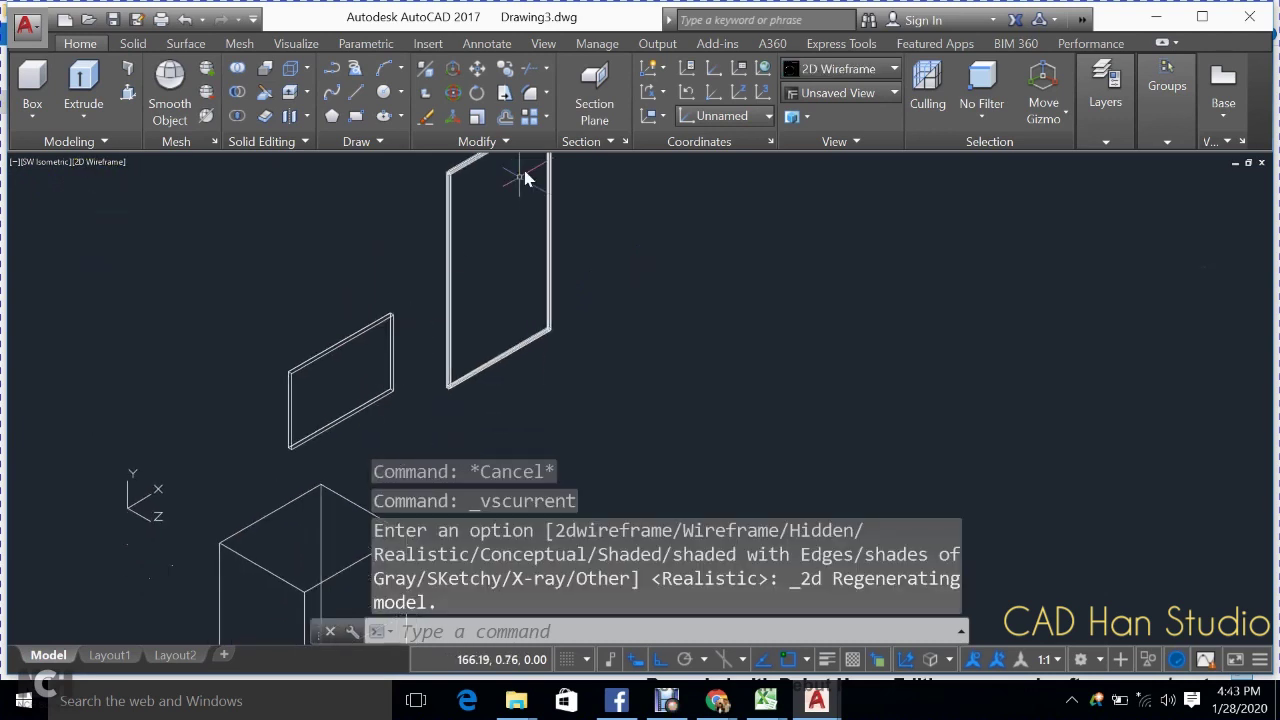
left_click(530, 92)
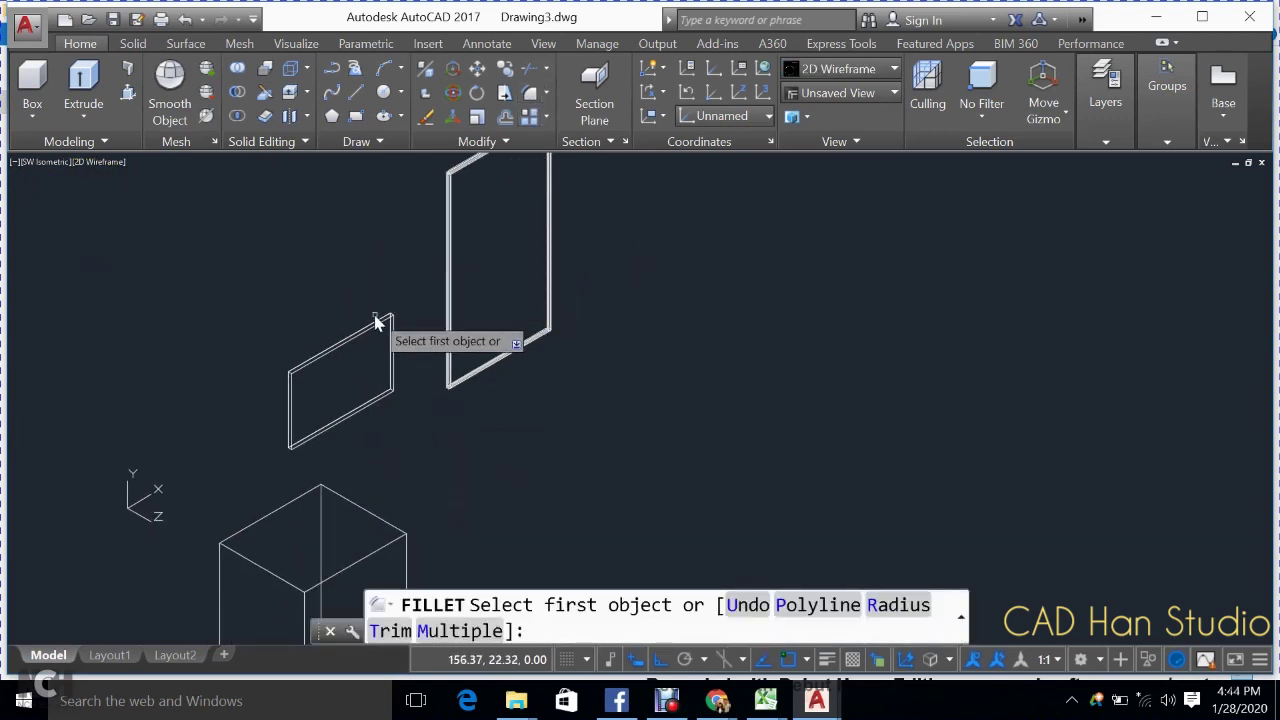
- Pick the small panel's top and corner edges at 0.70 radius, choosing solid edges
left_click(371, 338)
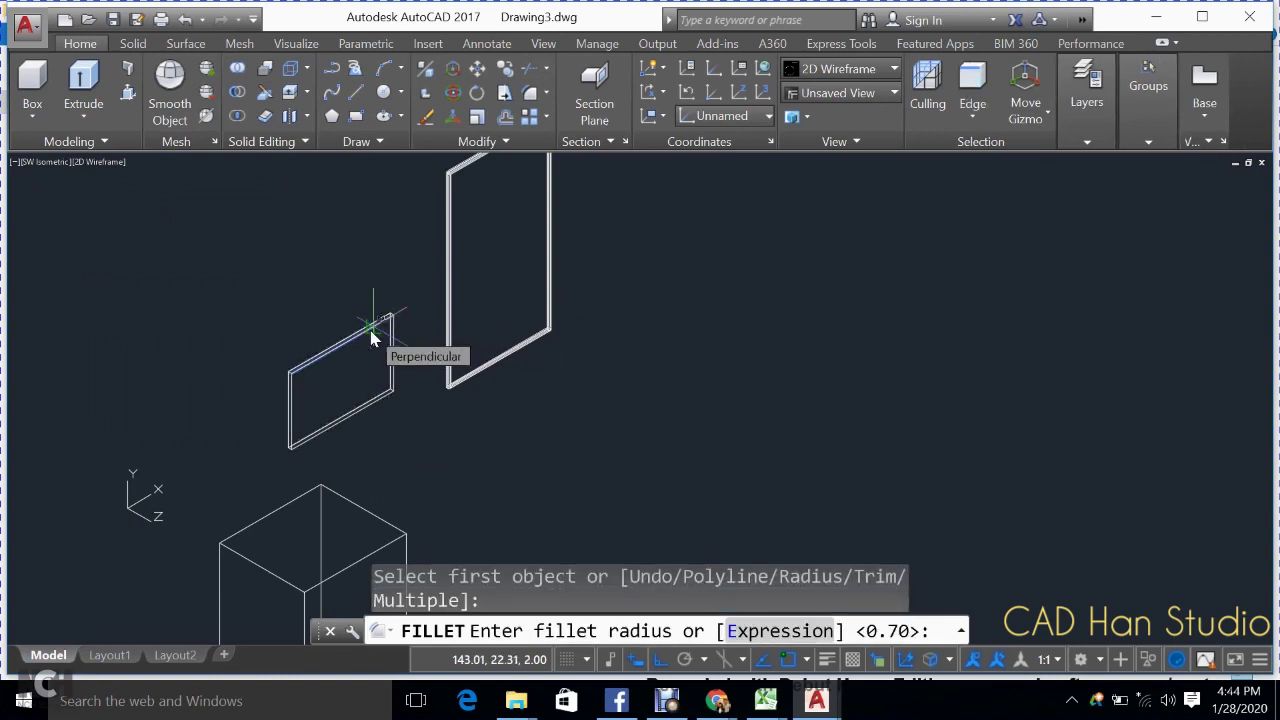
key("Return")
left_click(347, 343)
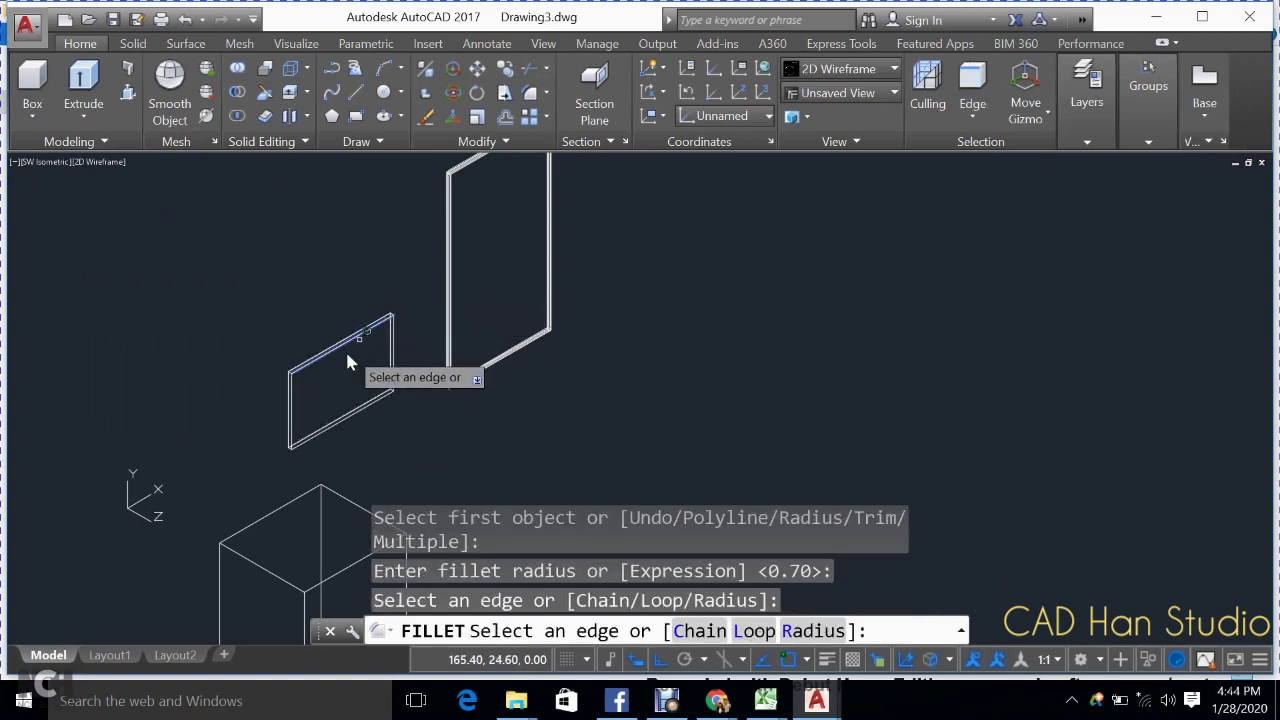
left_click(289, 420)
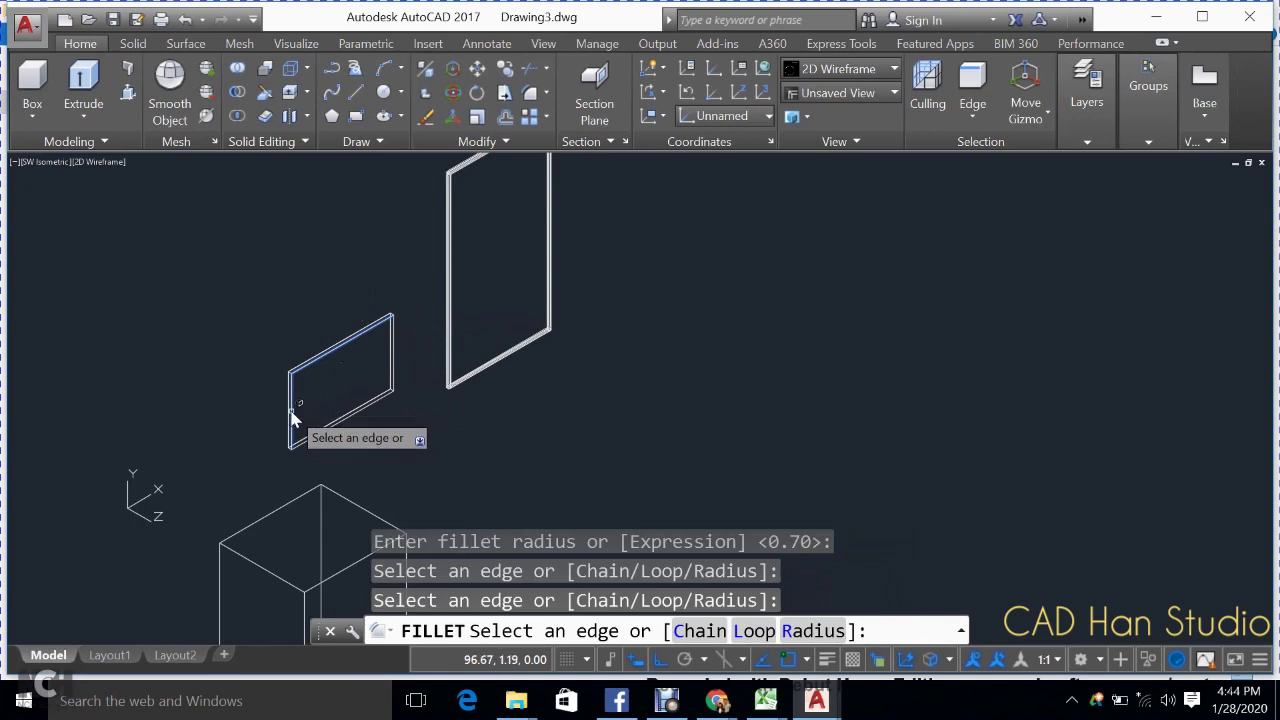
left_click(292, 419)
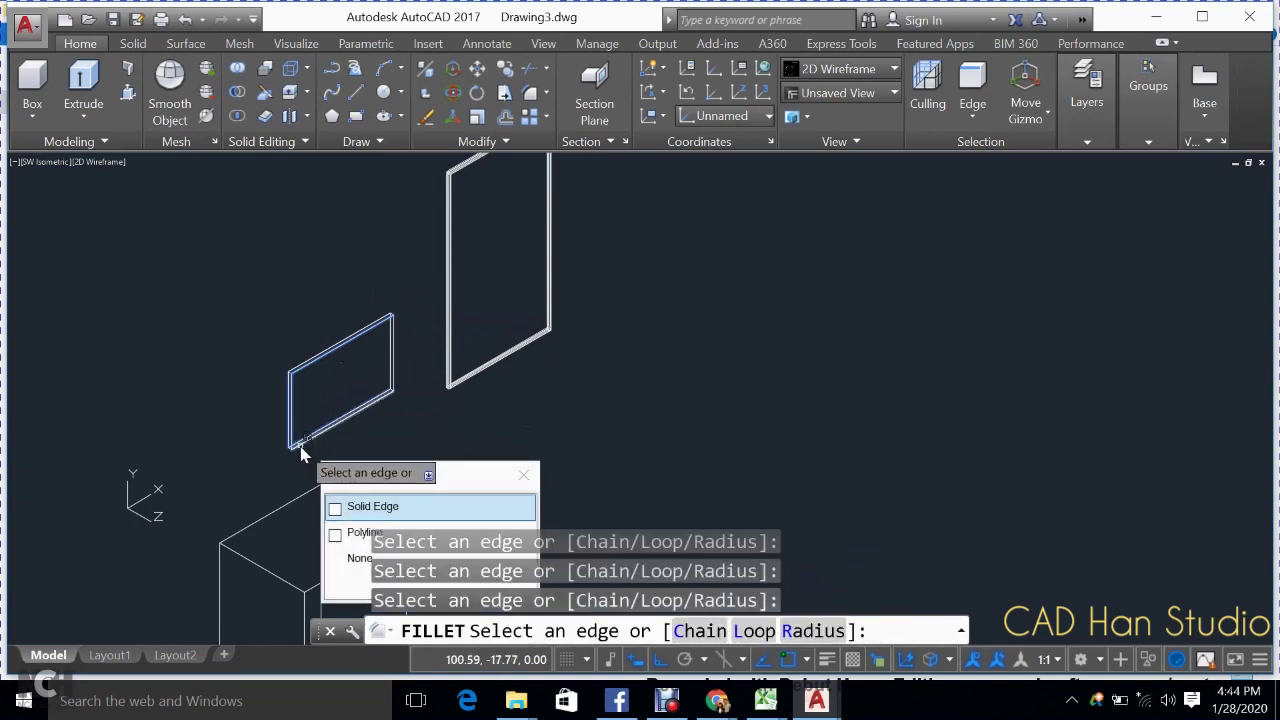
left_click(301, 453)
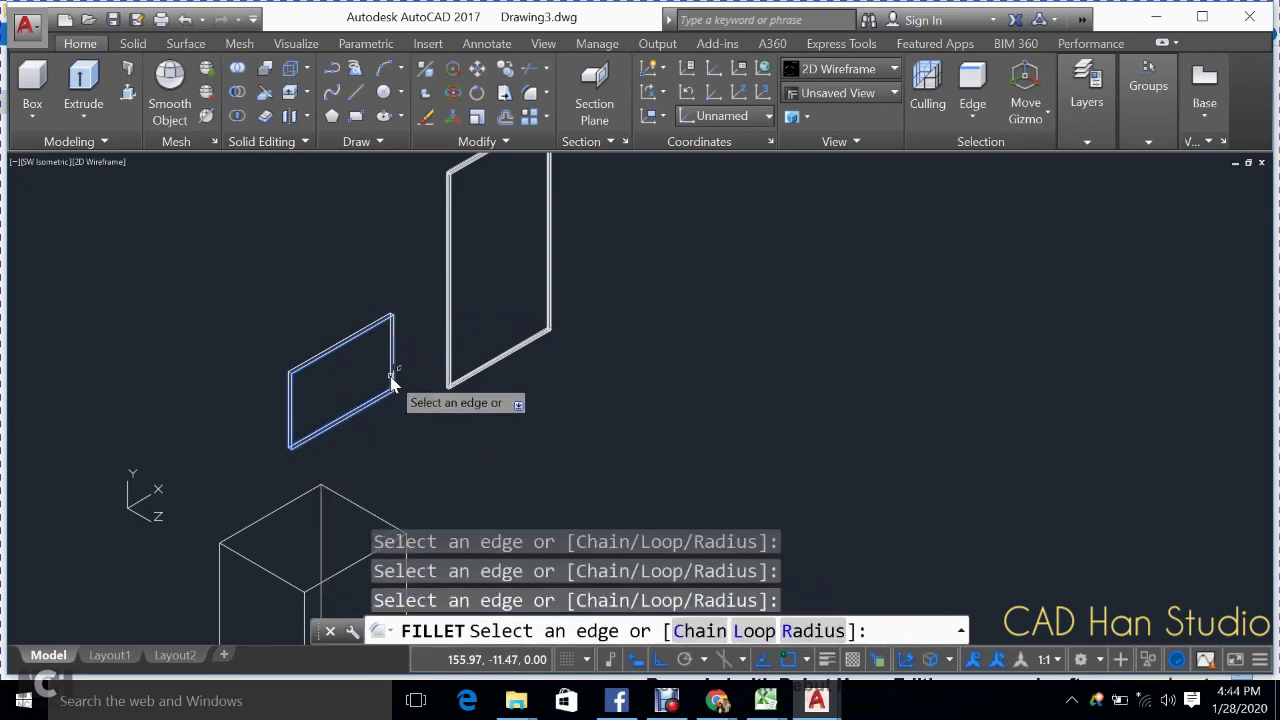
left_click(392, 382)
left_click(334, 346)
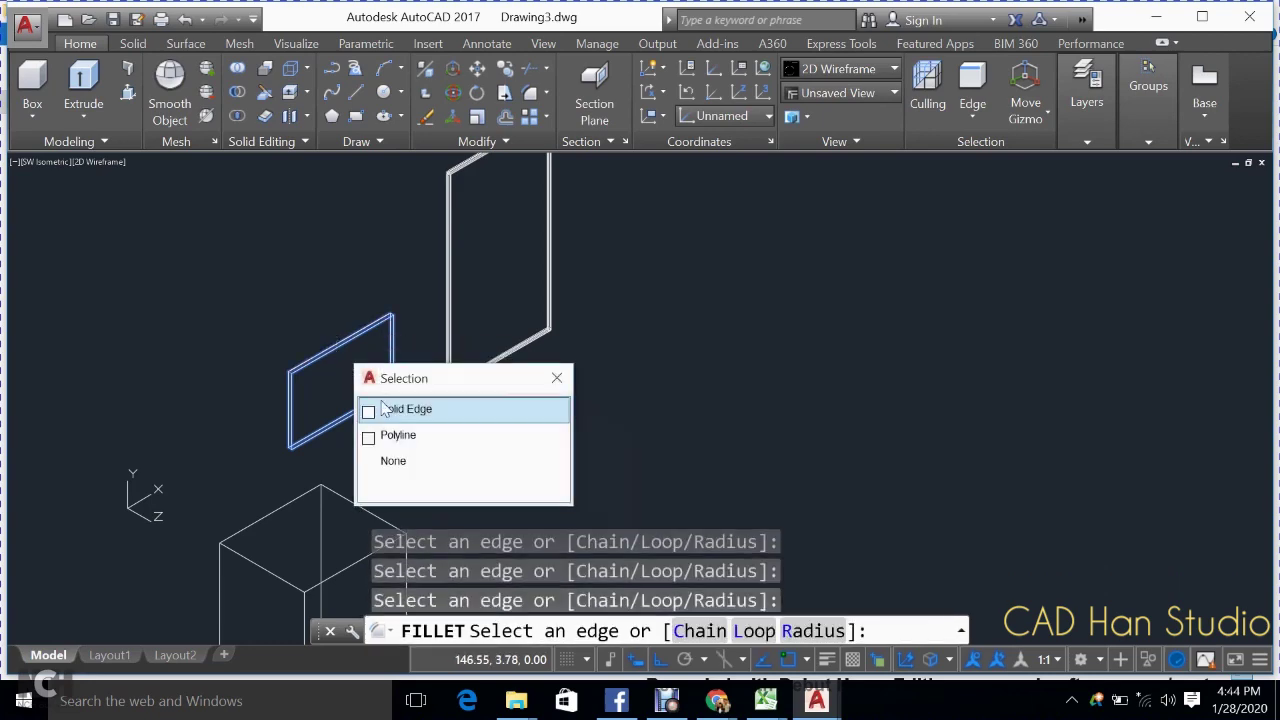
- Bring the panel's far and lower corners into view and confirm the edge rounding
scroll(391, 345, "up", 5)
scroll(390, 337, "up", 2)
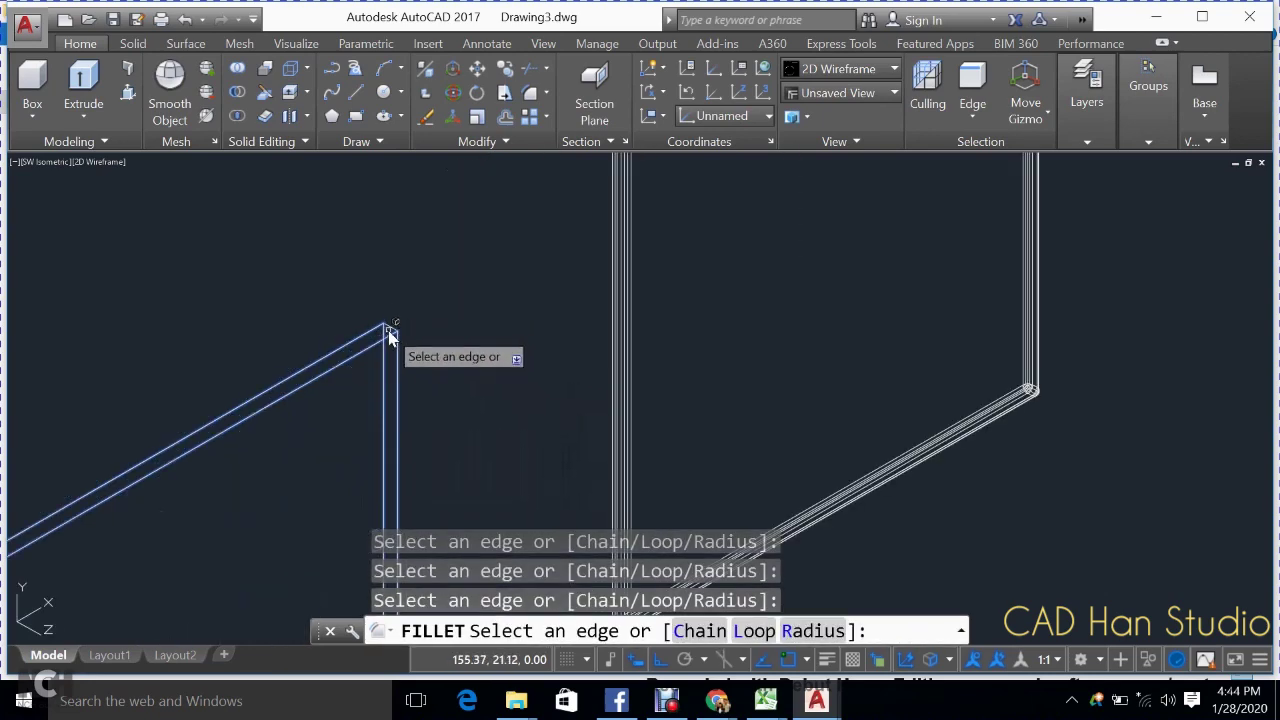
middle_click_drag(329, 423, 634, 248)
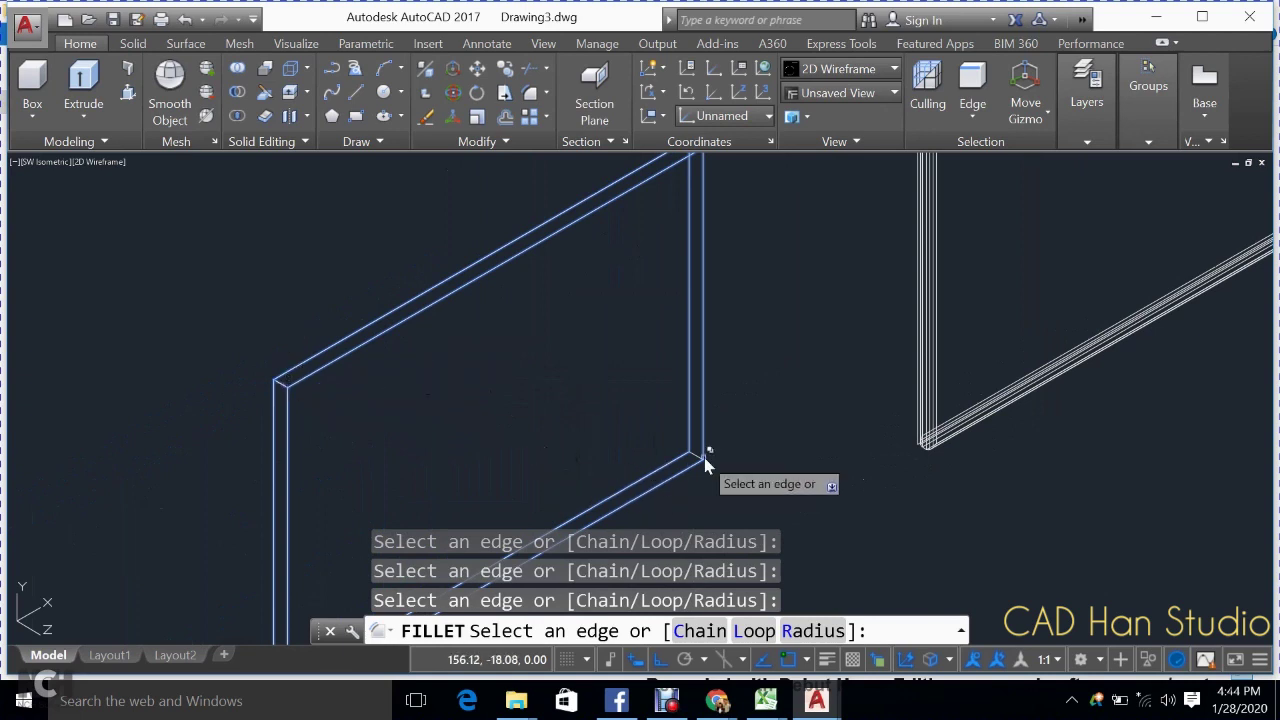
middle_click_drag(561, 573, 650, 330)
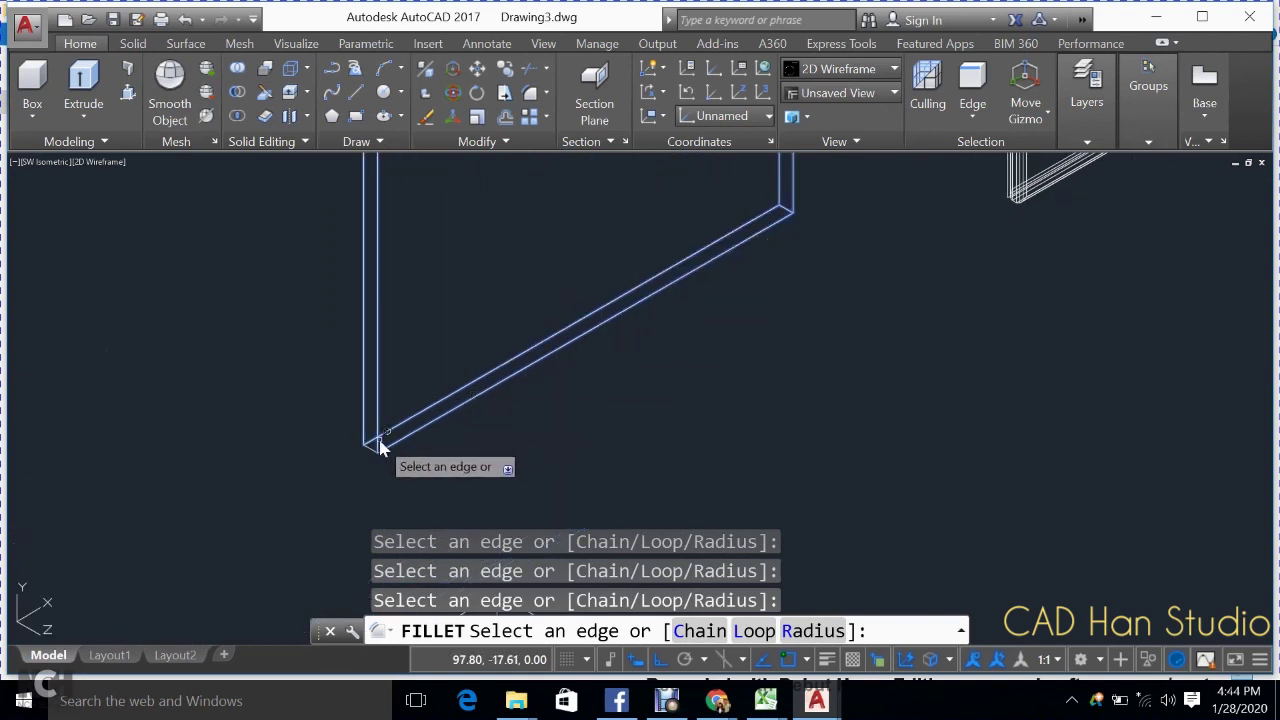
key("Escape")
type("f")
key("Return")
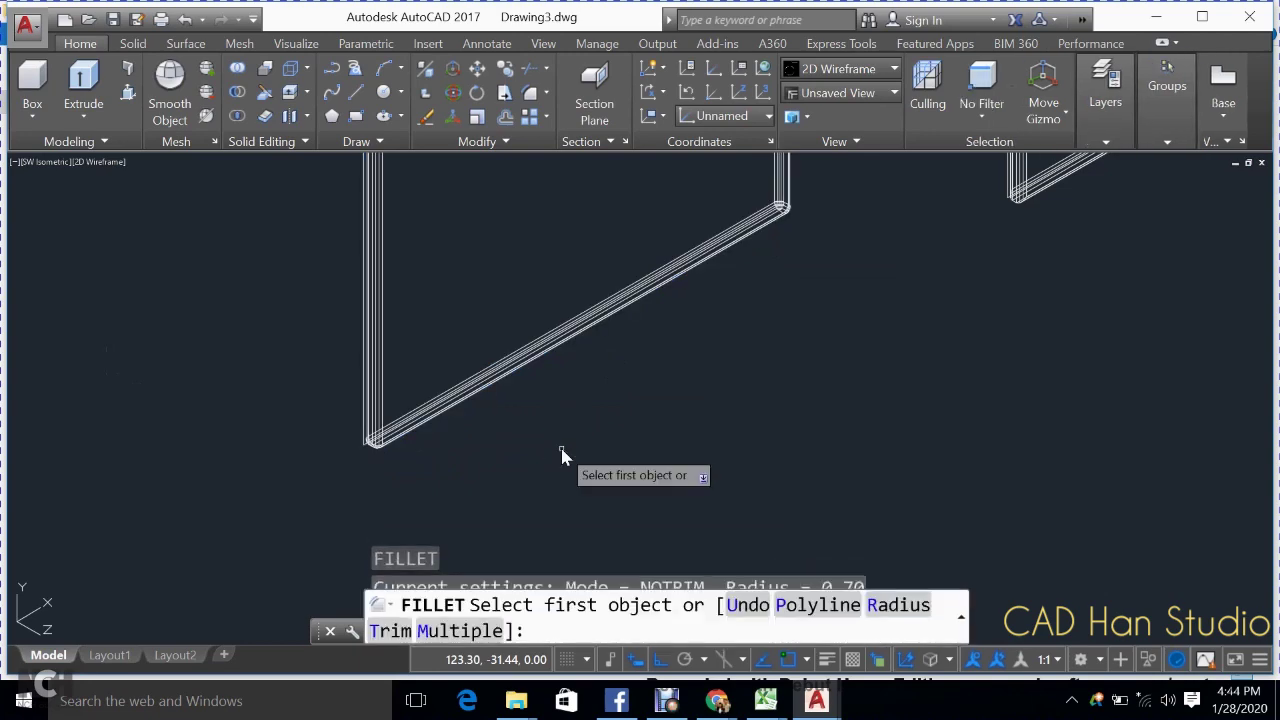
scroll(565, 451, "down", 2)
scroll(577, 445, "down", 2)
scroll(555, 430, "down", 2)
- Move the small door panel onto the top of the box's front face
key("Escape")
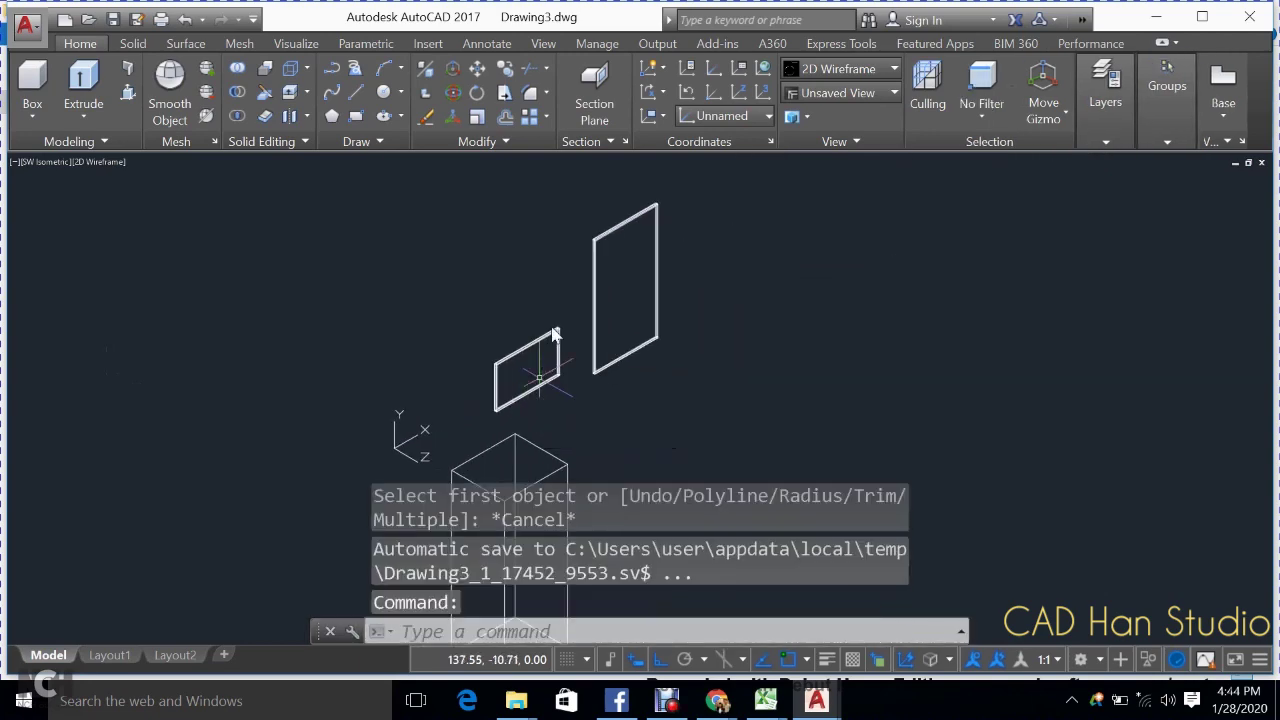
left_click(560, 312)
left_click(466, 412)
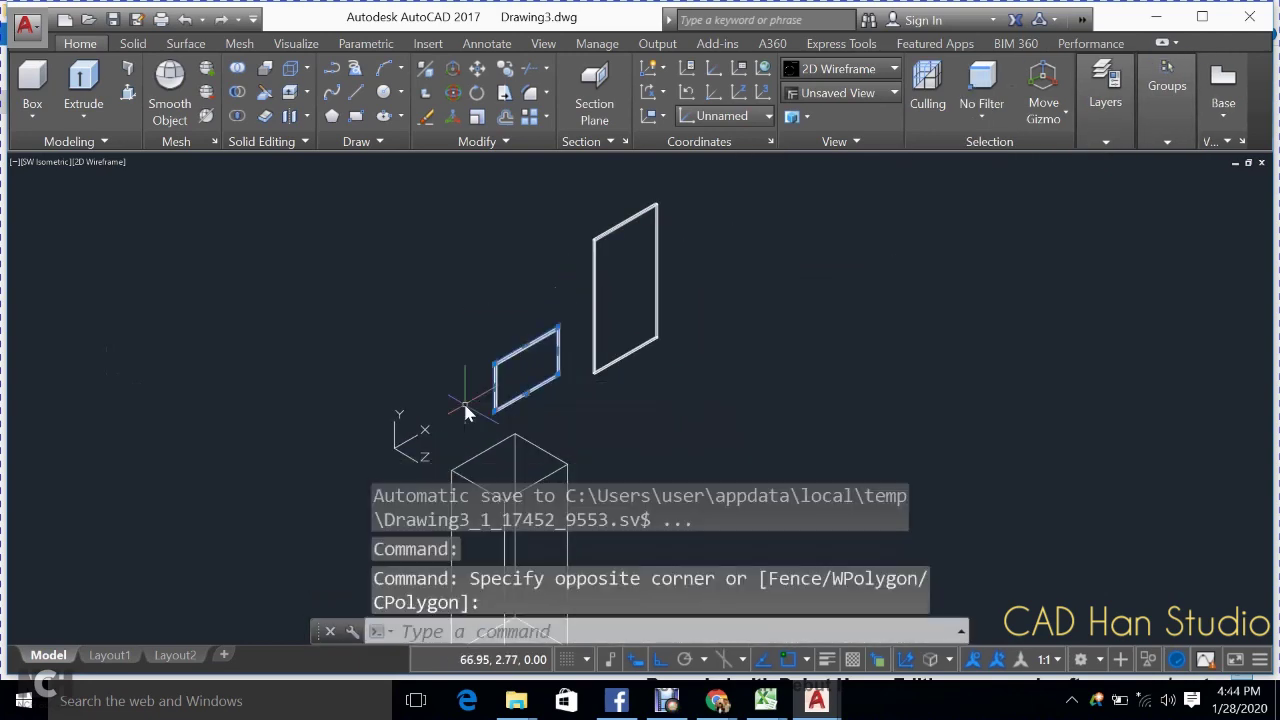
type("M")
key("Return")
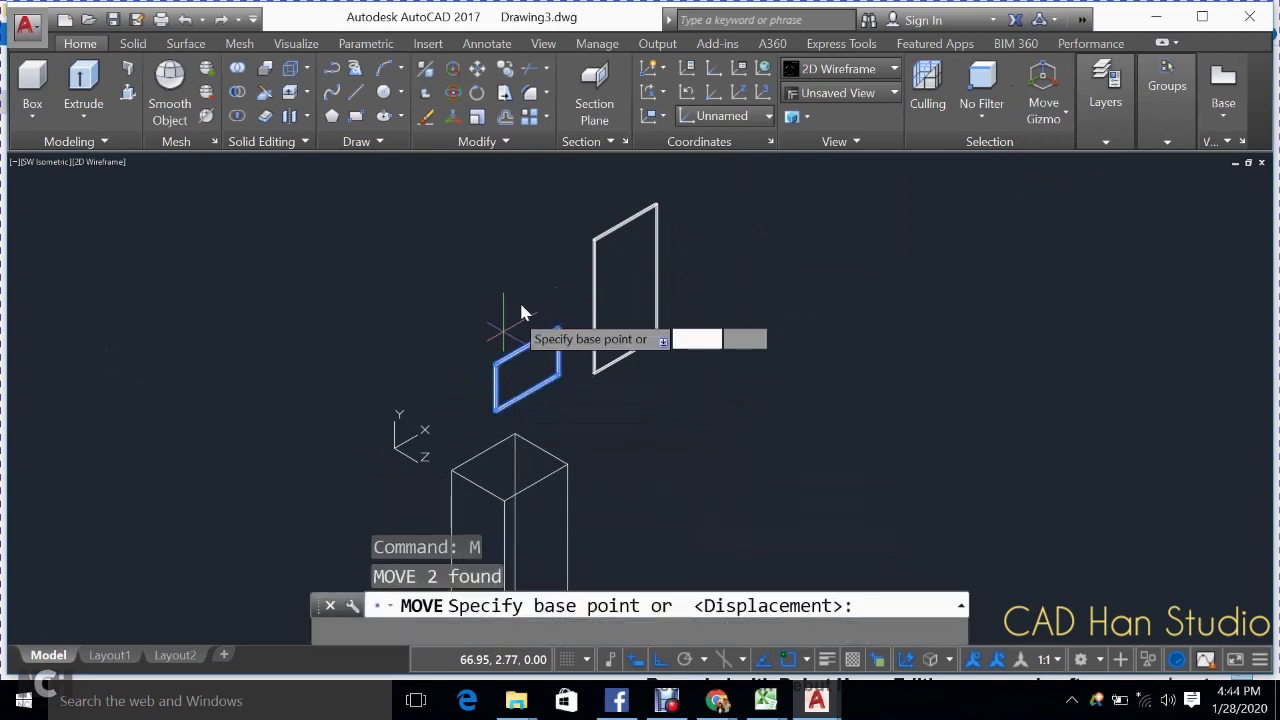
scroll(530, 352, "up", 5)
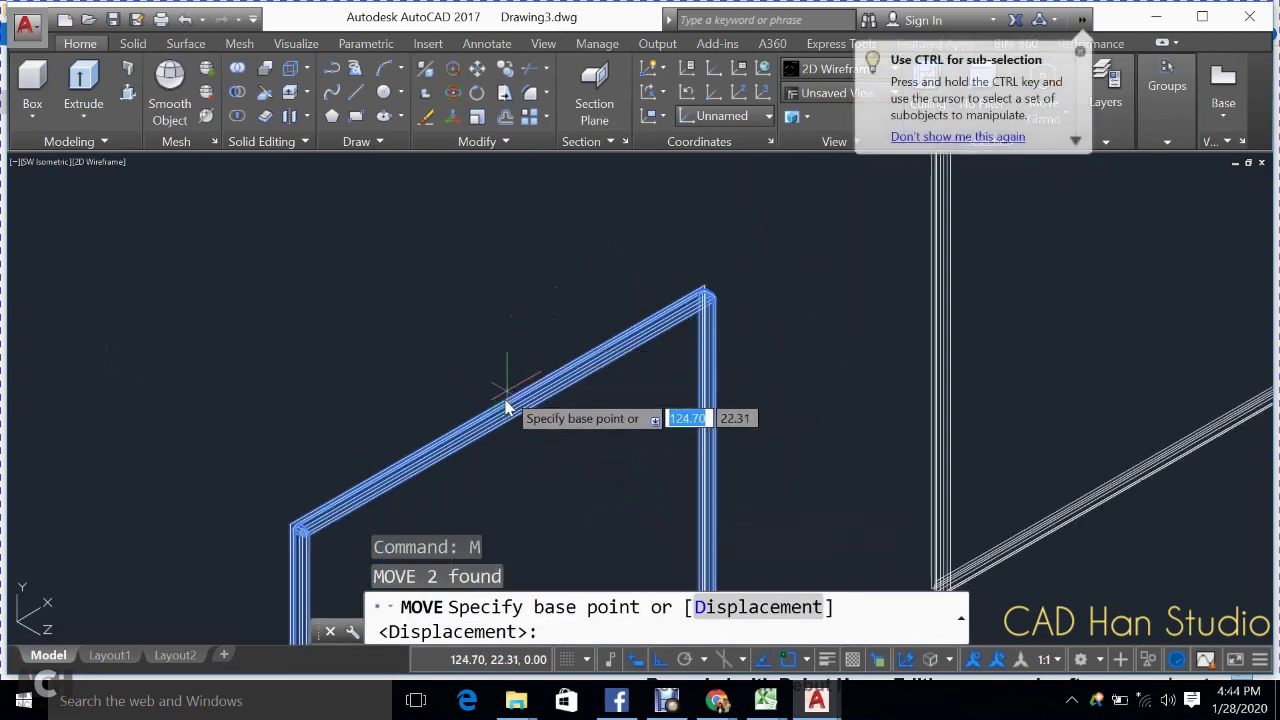
left_click(490, 418)
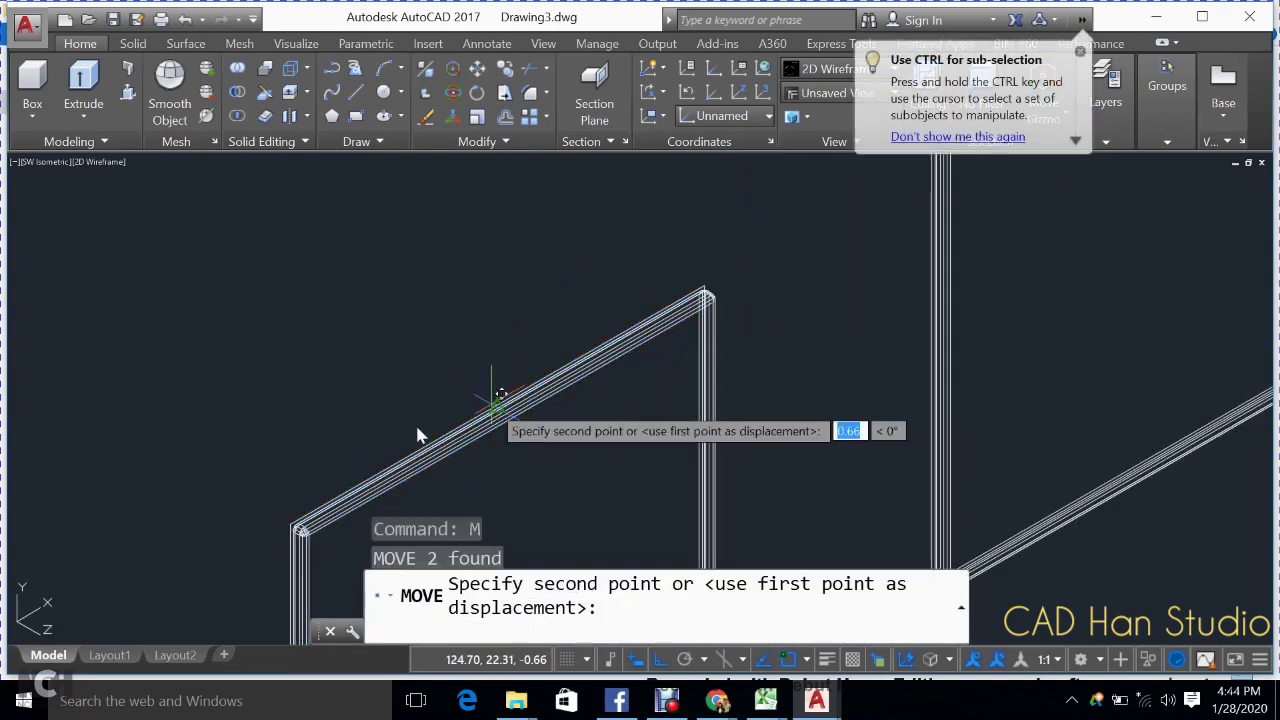
scroll(418, 470, "down", 3)
scroll(420, 465, "down", 3)
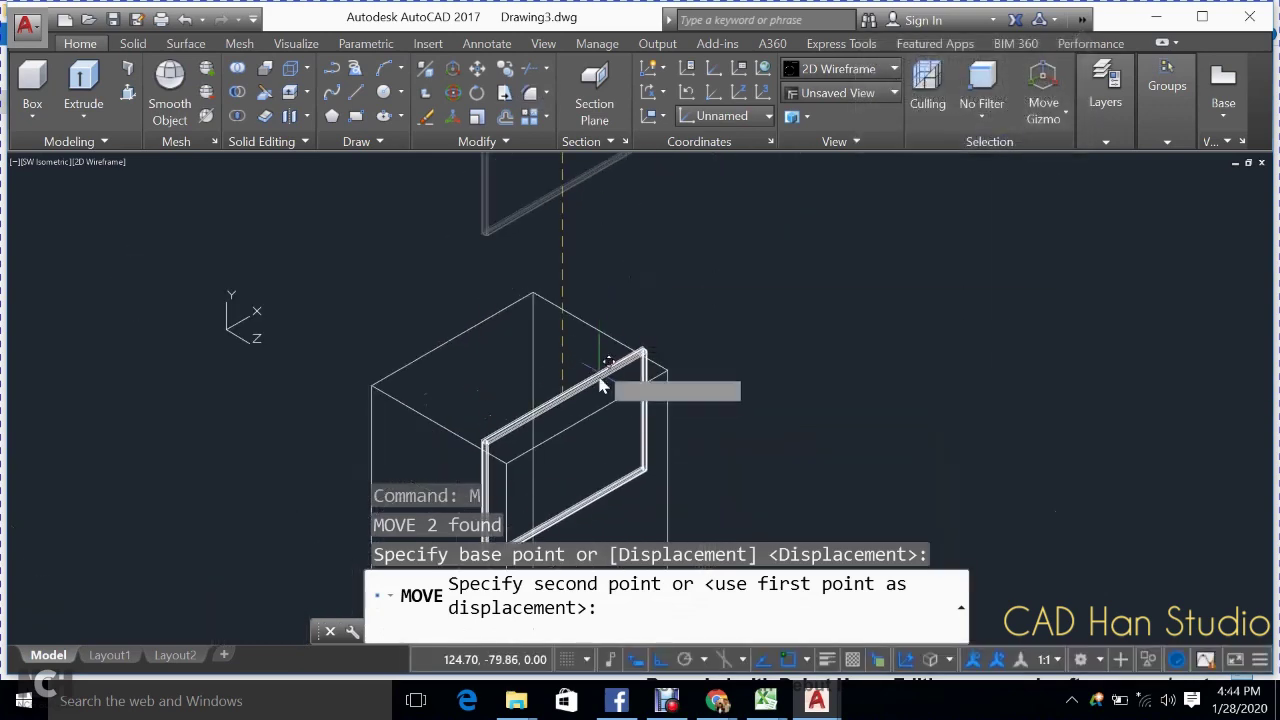
left_click(593, 420)
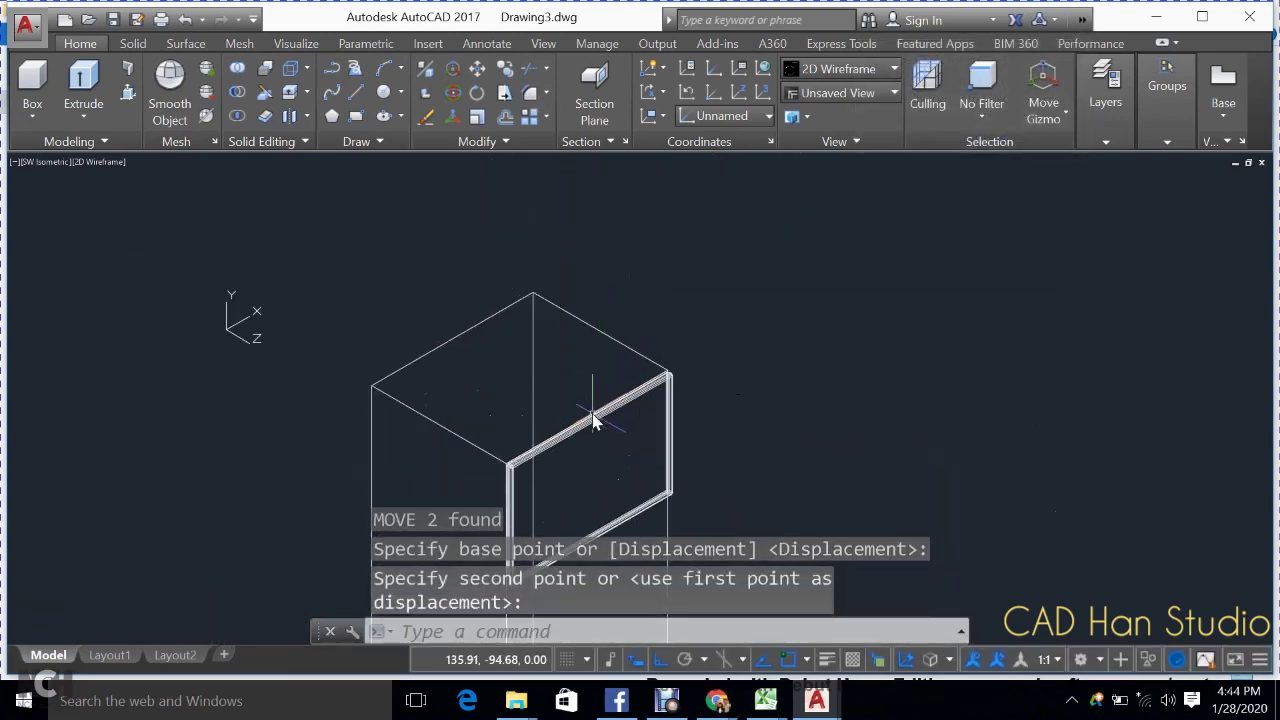
- Move the large door panel onto the box front, below the small door
scroll(763, 453, "down", 3)
middle_click_drag(877, 400, 675, 586)
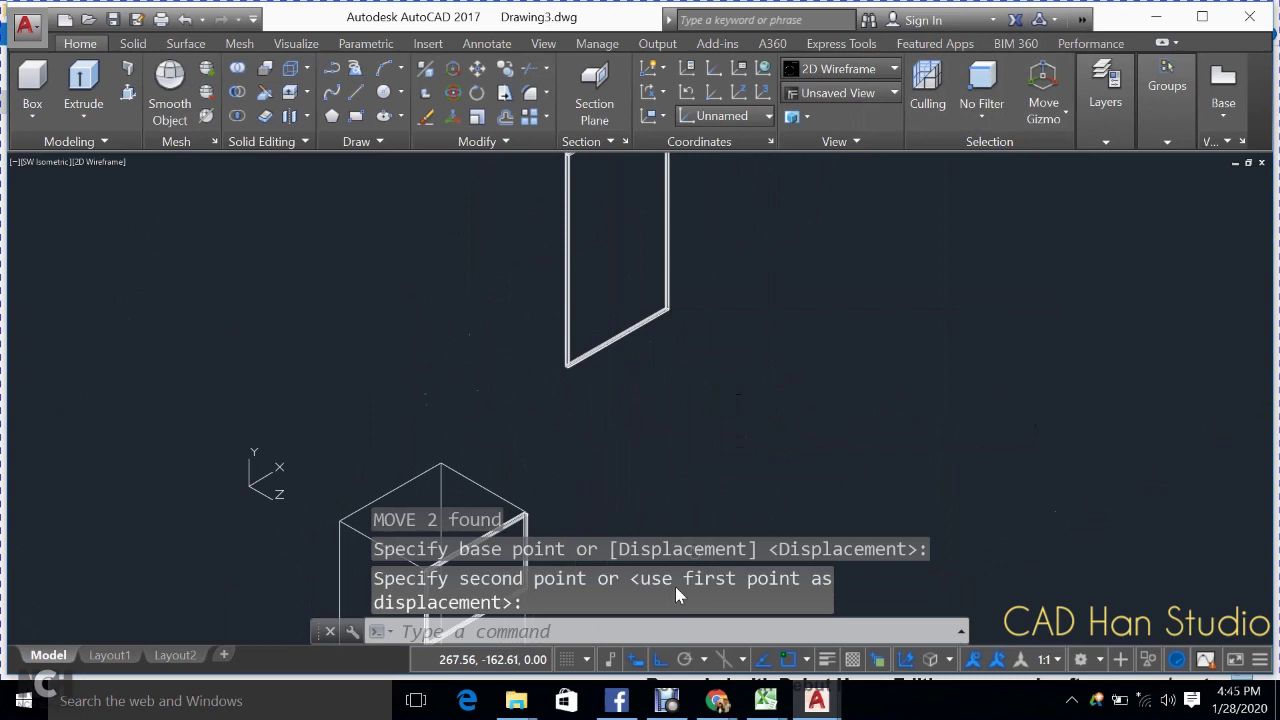
left_click(719, 256)
left_click(495, 298)
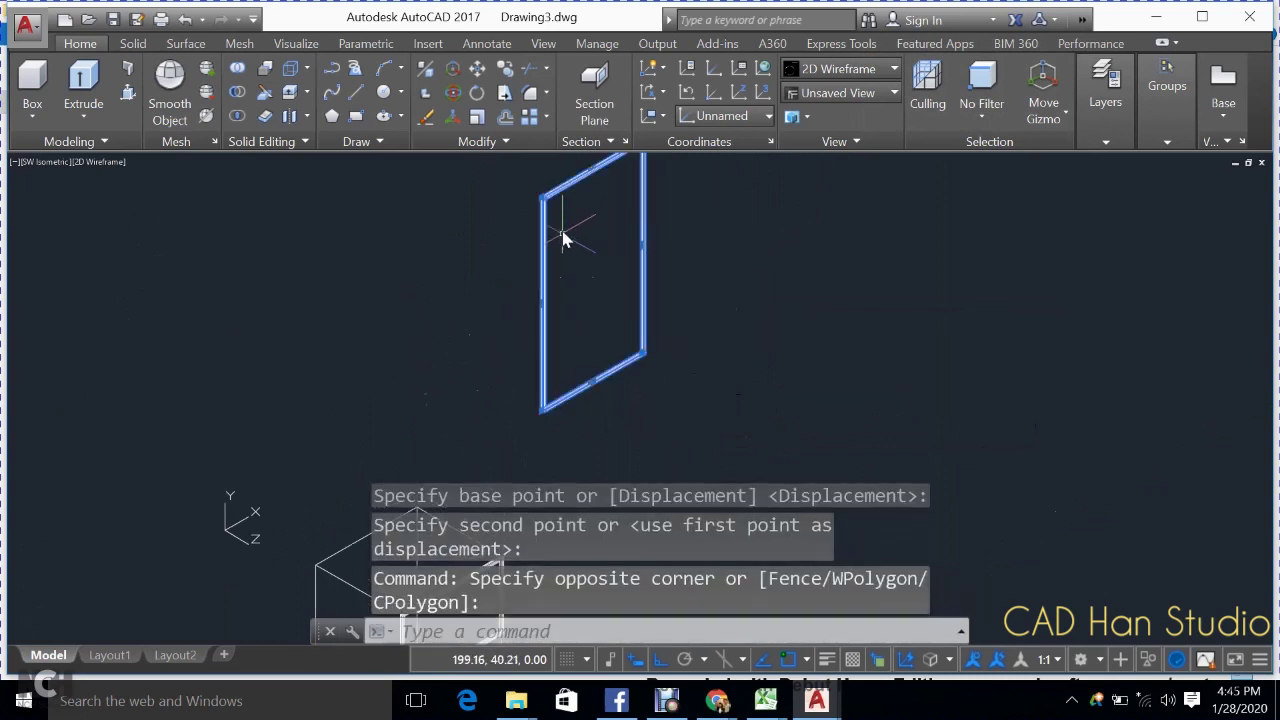
type("m")
key("Return")
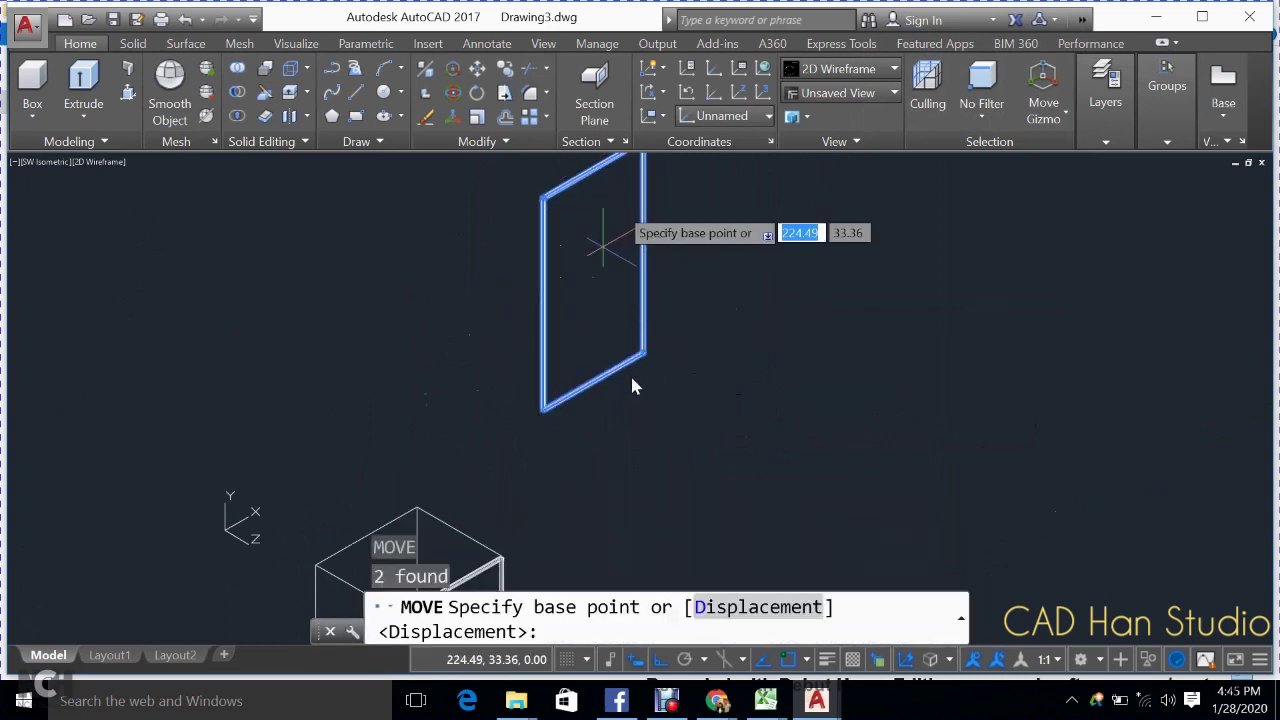
scroll(608, 390, "up", 5)
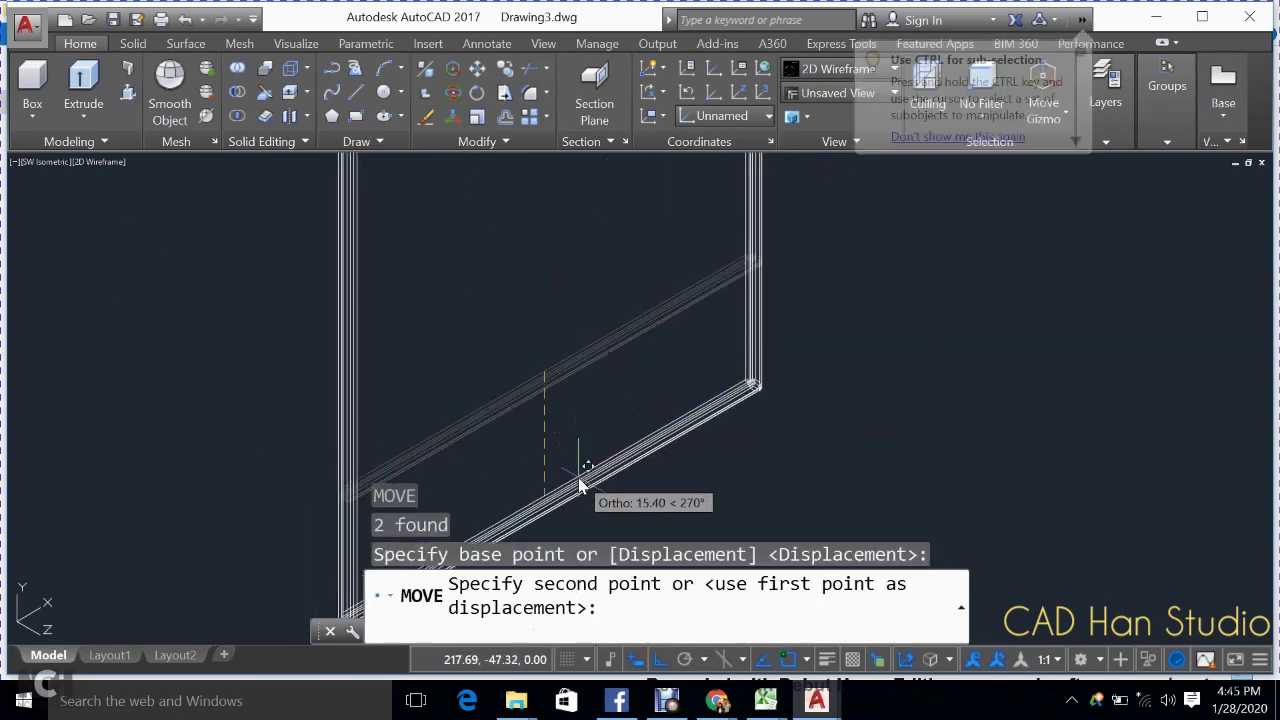
scroll(514, 428, "up", 2)
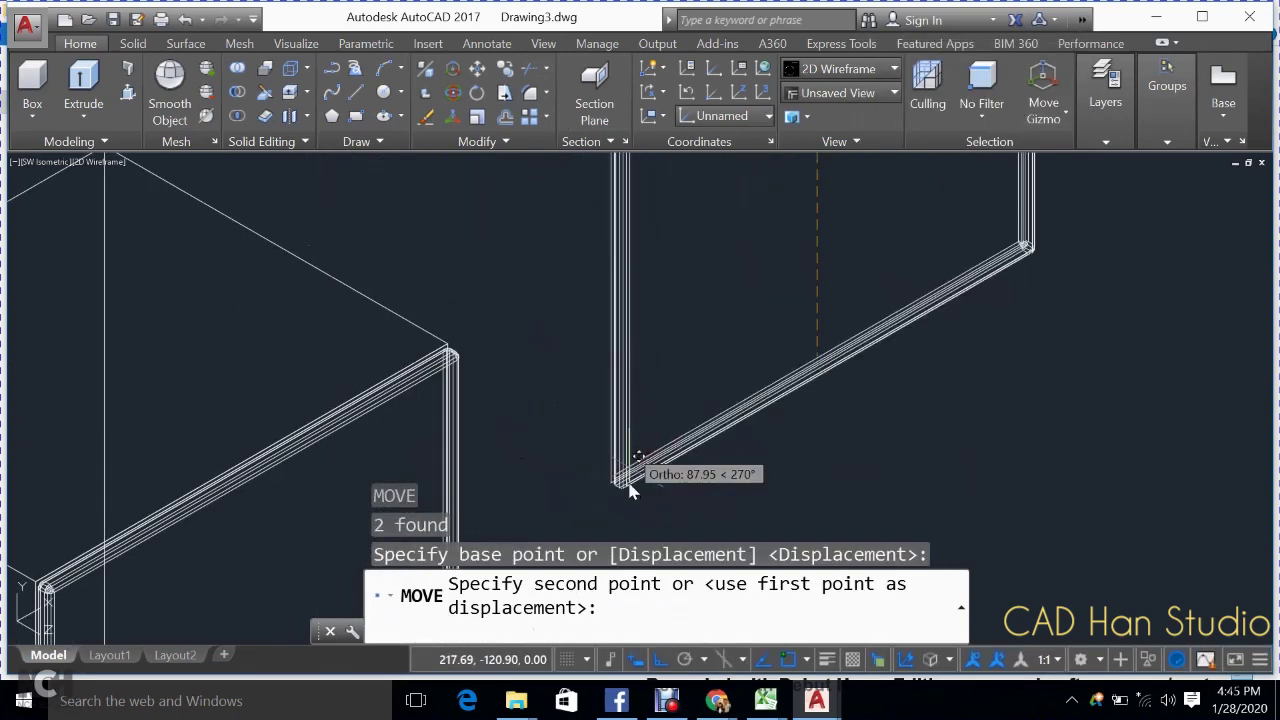
scroll(620, 455, "down", 2)
scroll(591, 410, "up", 3)
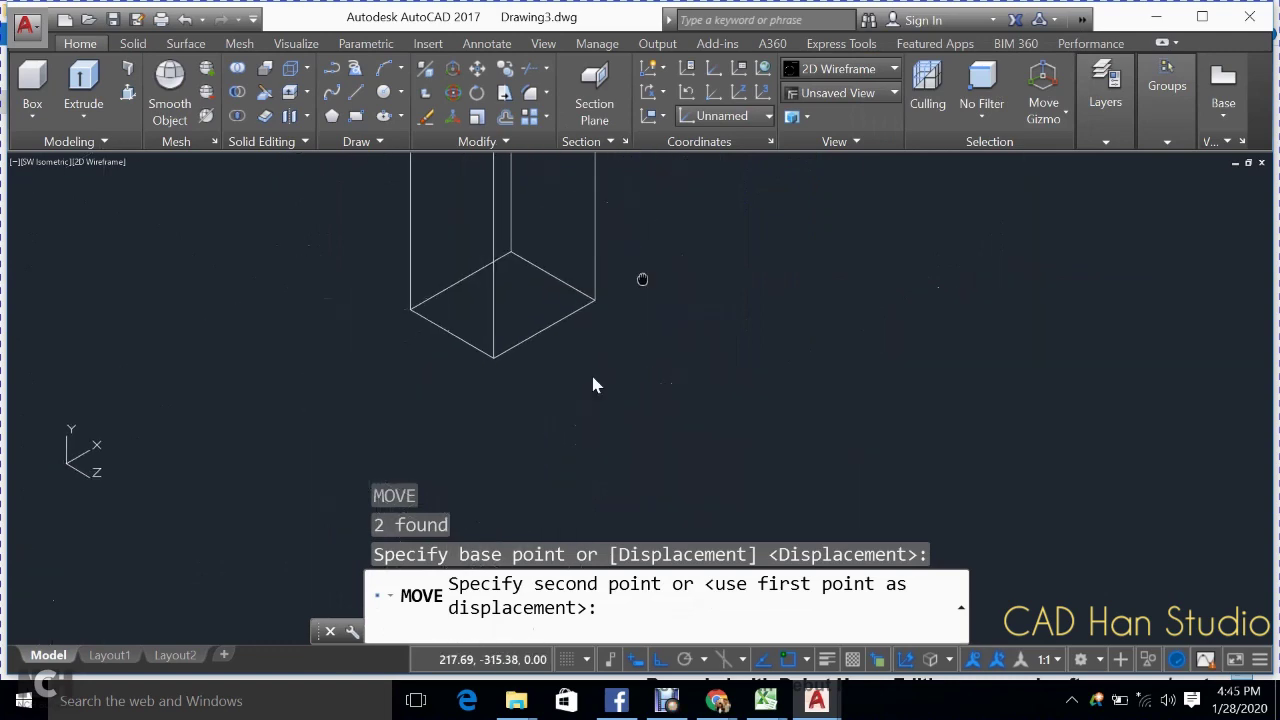
scroll(570, 365, "up", 3)
middle_click_drag(429, 223, 500, 460)
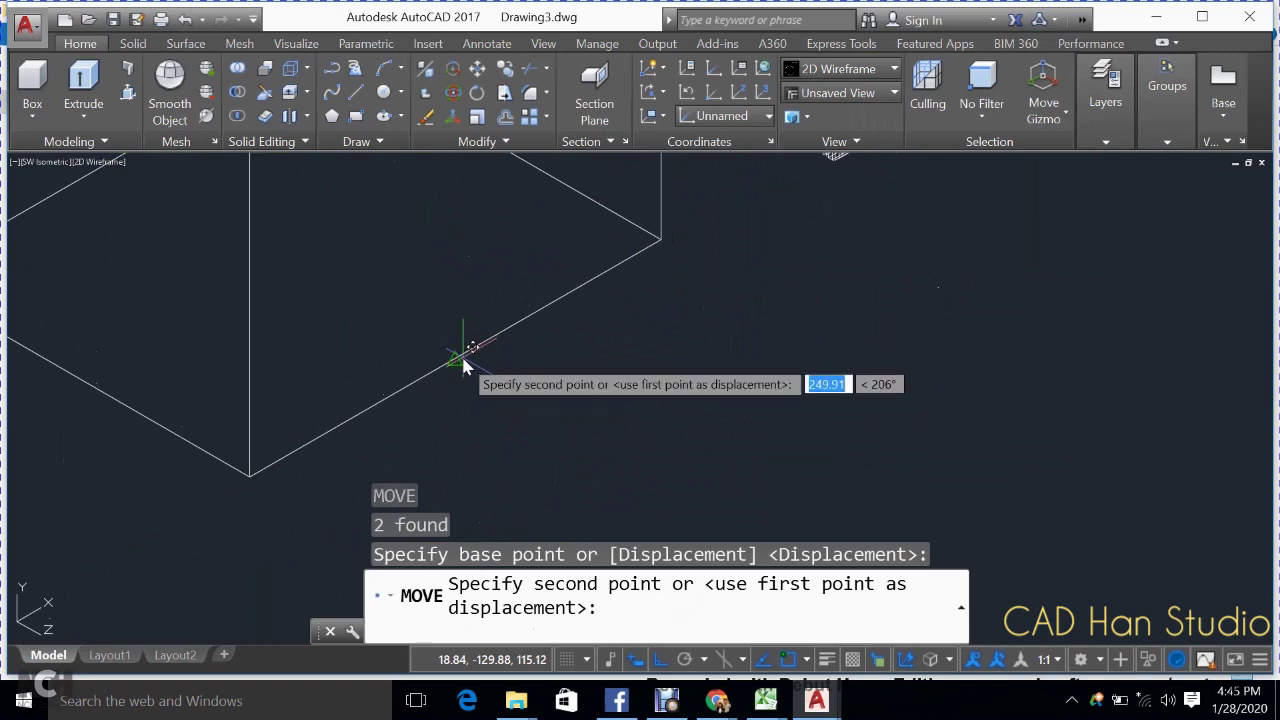
left_click(463, 362)
- Recentre the refrigerator and orbit the view to face the doors
scroll(560, 372, "down", 3)
middle_click_drag(644, 512, 641, 488)
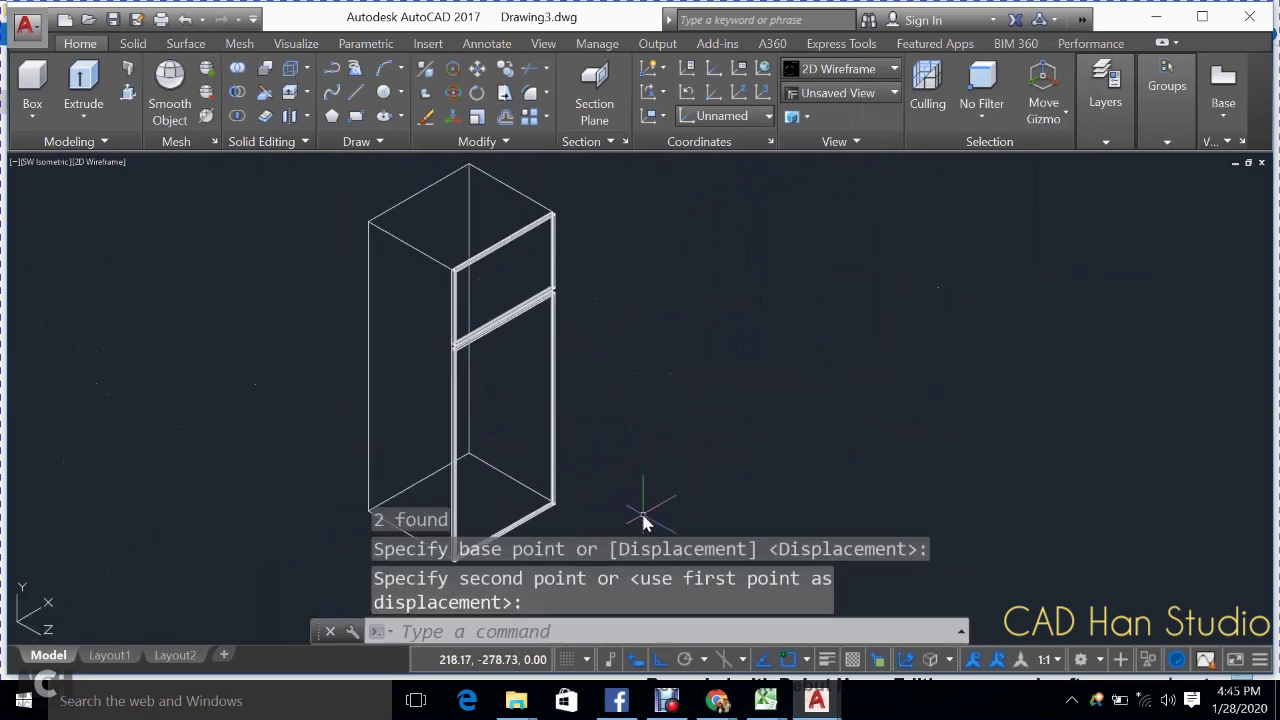
type("orbit")
key("Return")
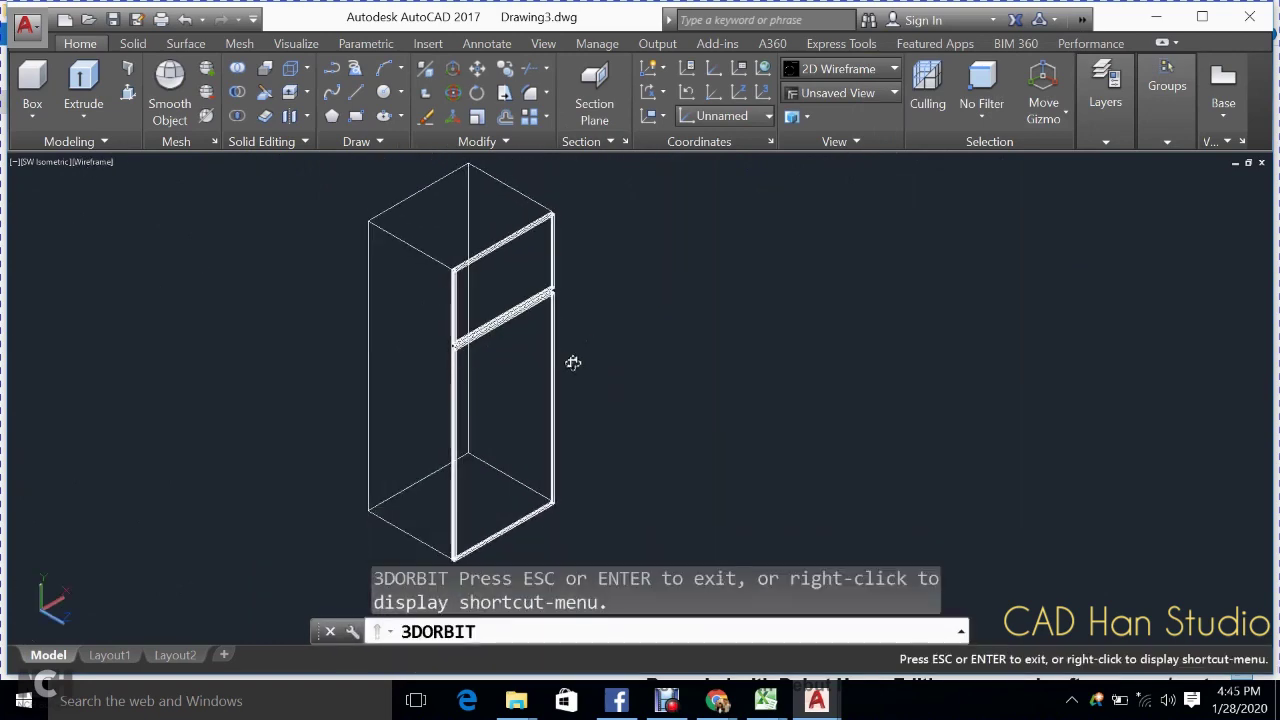
mouse_move(571, 363)
left_mouse_down()
mouse_move(537, 380)
mouse_move(550, 325)
left_mouse_up()
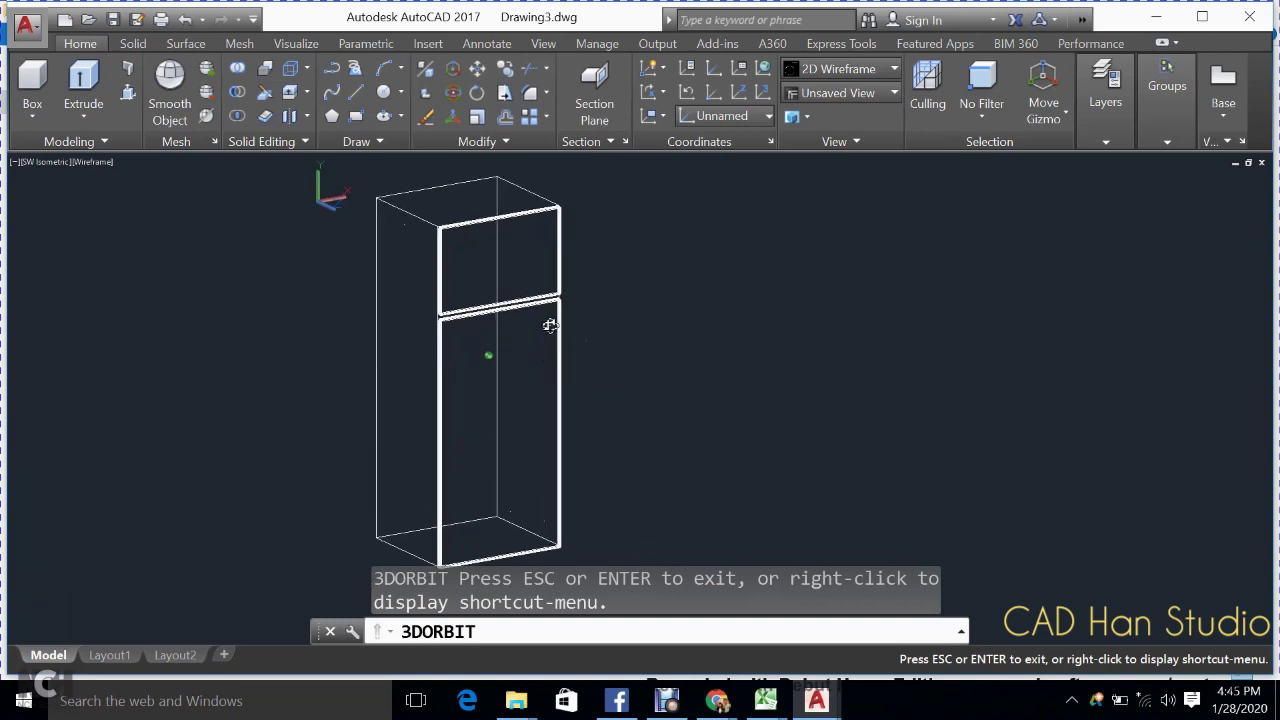
- Switch the visual style to Realistic and zoom to inspect the shaded fridge
key("Escape")
left_click(100, 162)
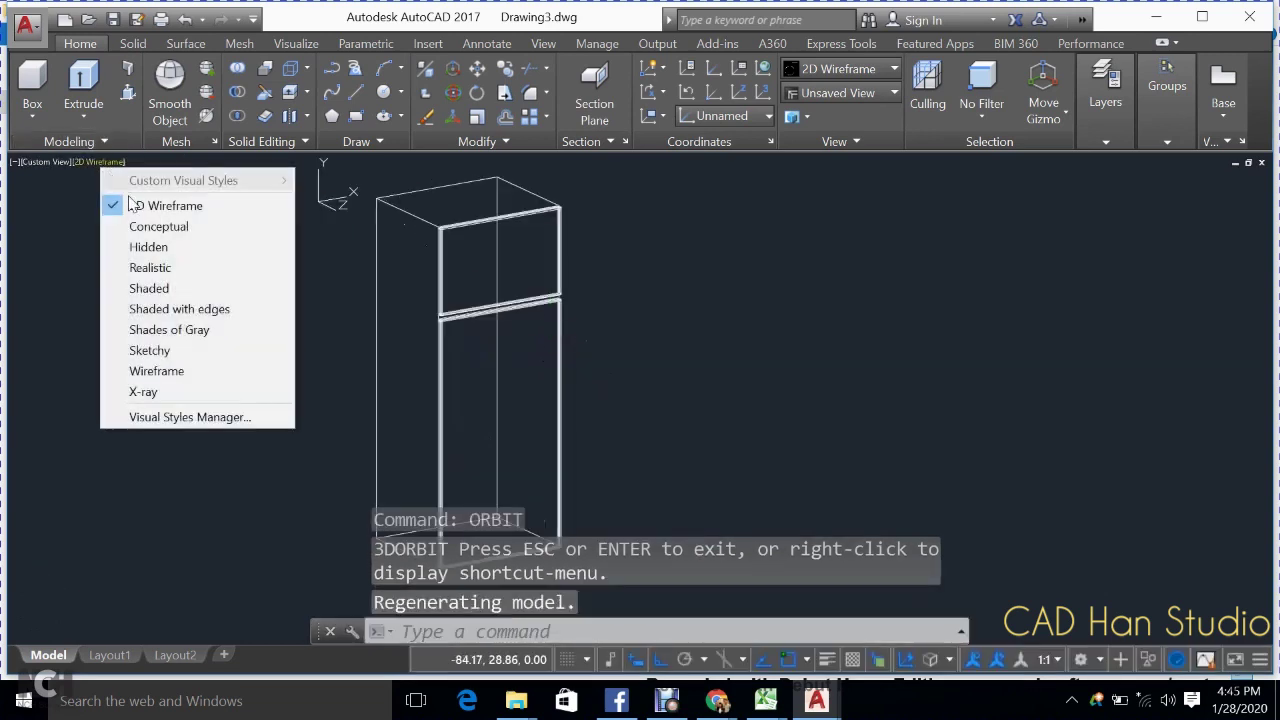
left_click(140, 268)
left_click(431, 321)
key("Escape")
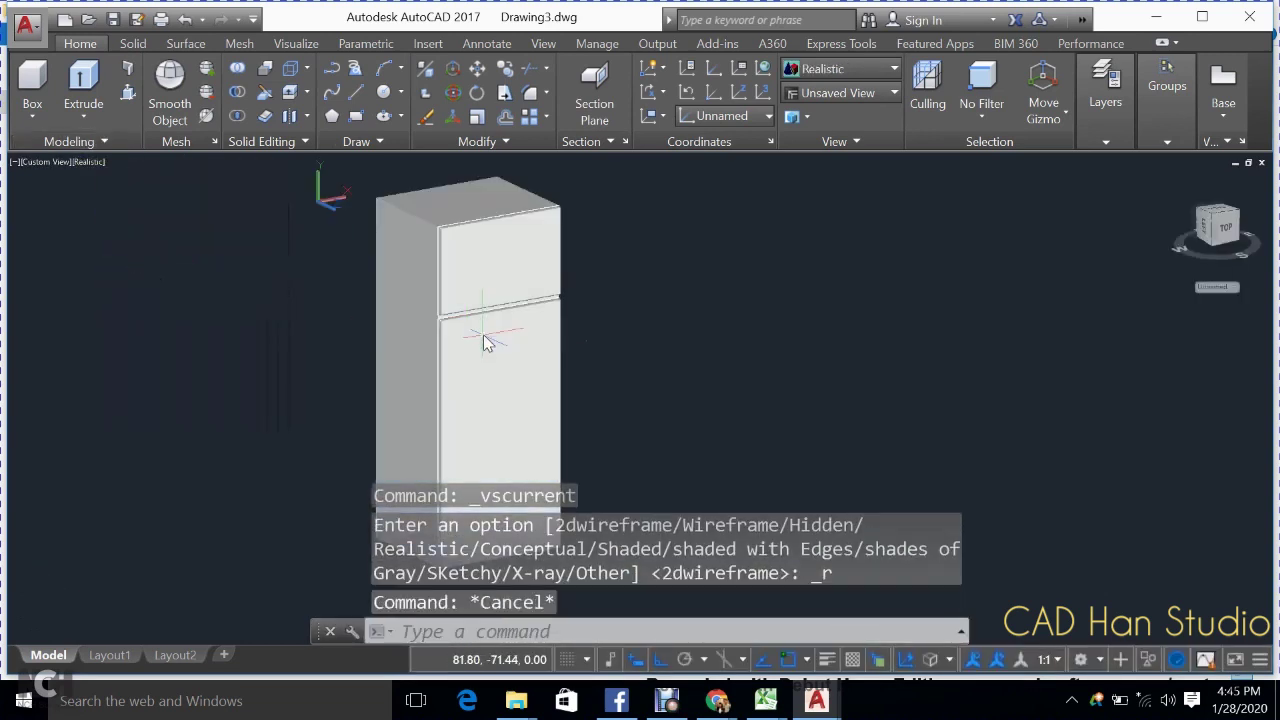
scroll(483, 340, "up", 2)
scroll(483, 340, "down", 1)
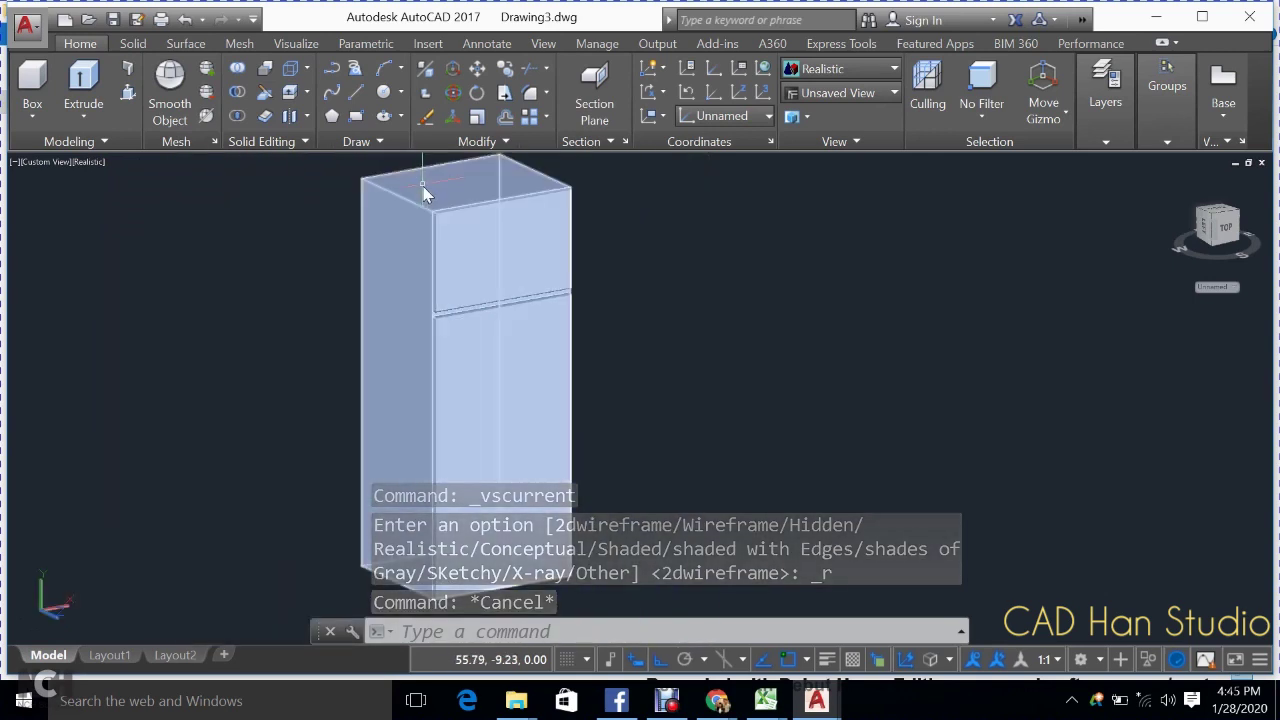
scroll(700, 324, "up", 3)
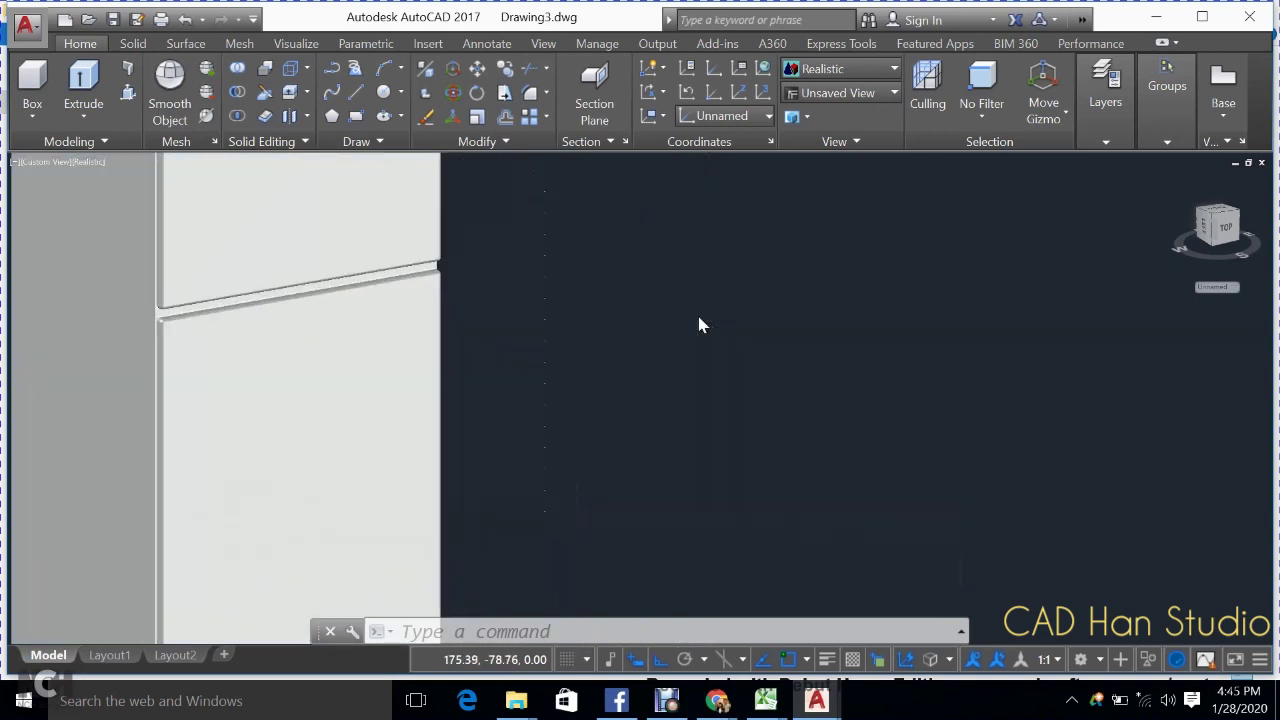
scroll(543, 340, "down", 2)
scroll(563, 350, "down", 1)
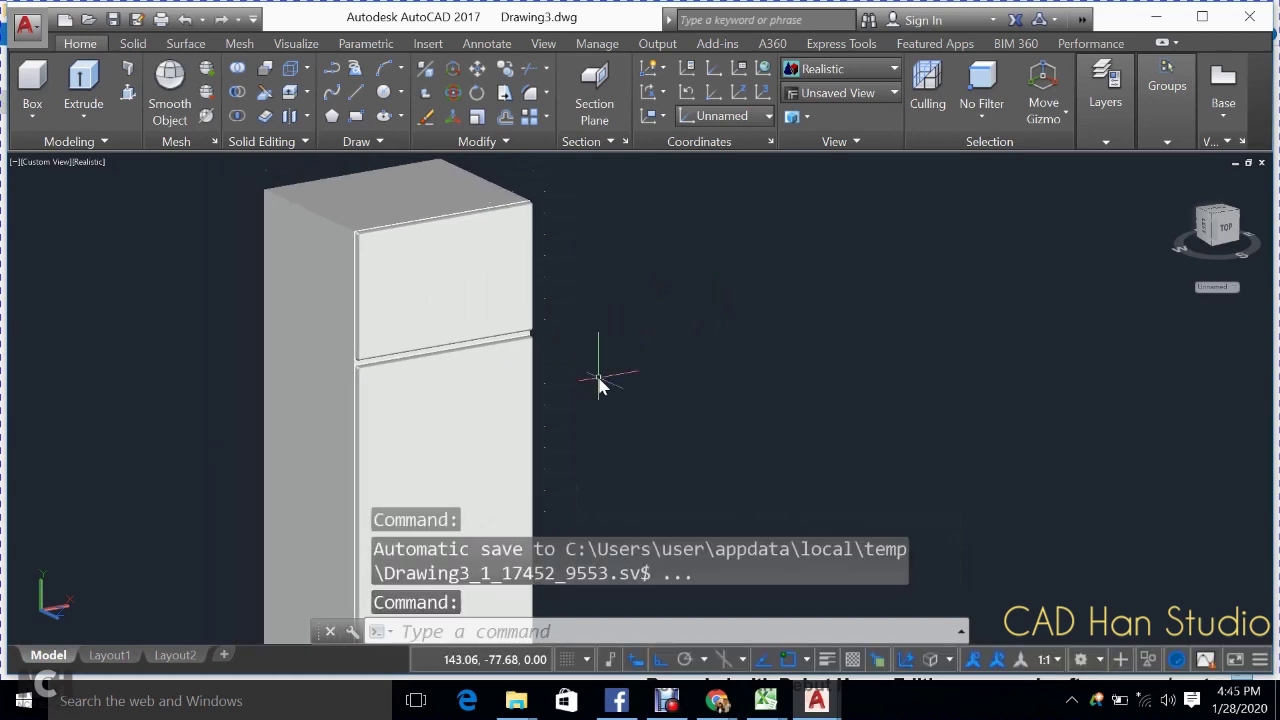
scroll(600, 385, "down", 2)
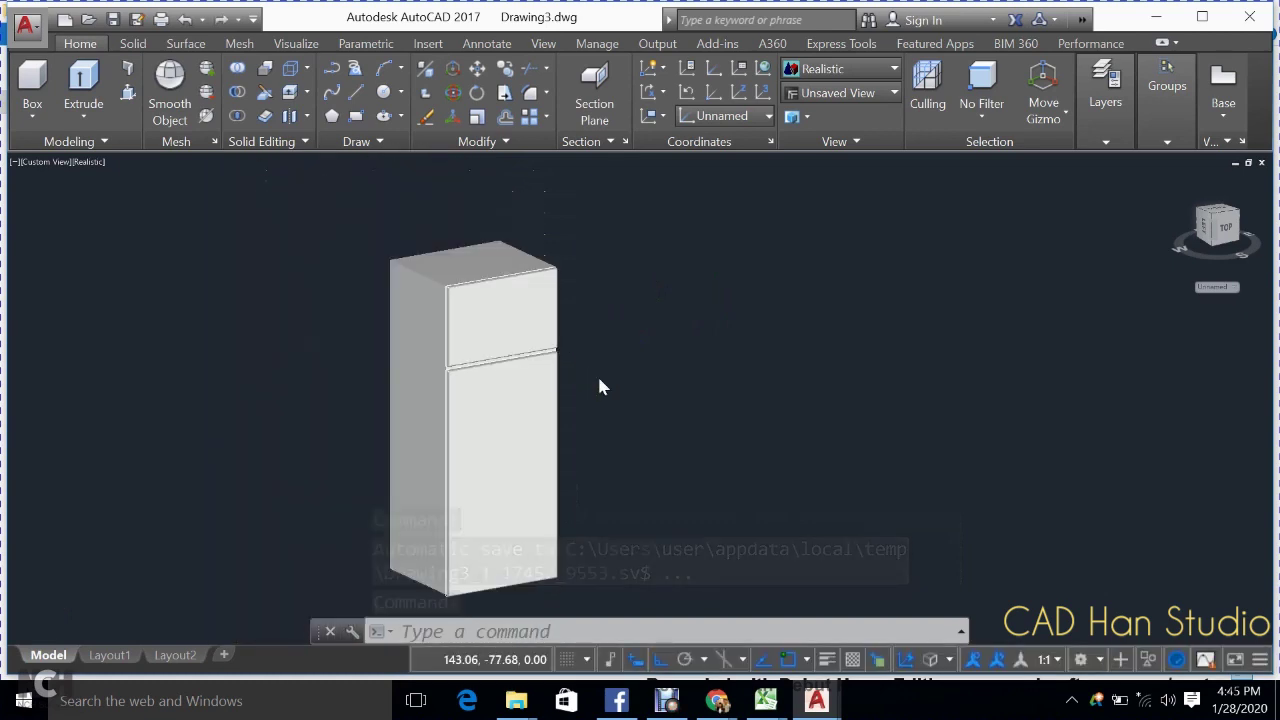
type("or")
- Orbit the fridge to another angle, then zoom and pan to frame it
key("Return")
mouse_move(600, 383)
left_mouse_down()
mouse_move(589, 404)
mouse_move(627, 377)
left_mouse_up()
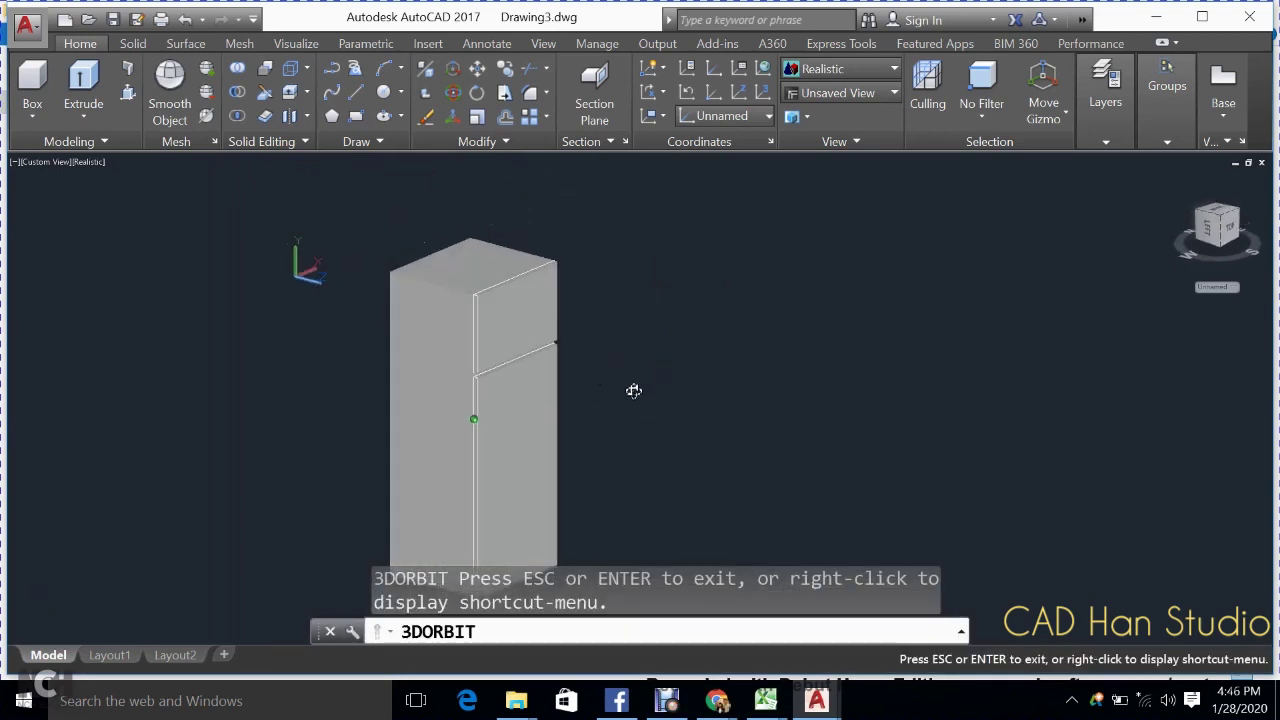
key("Escape")
scroll(627, 377, "up", 3)
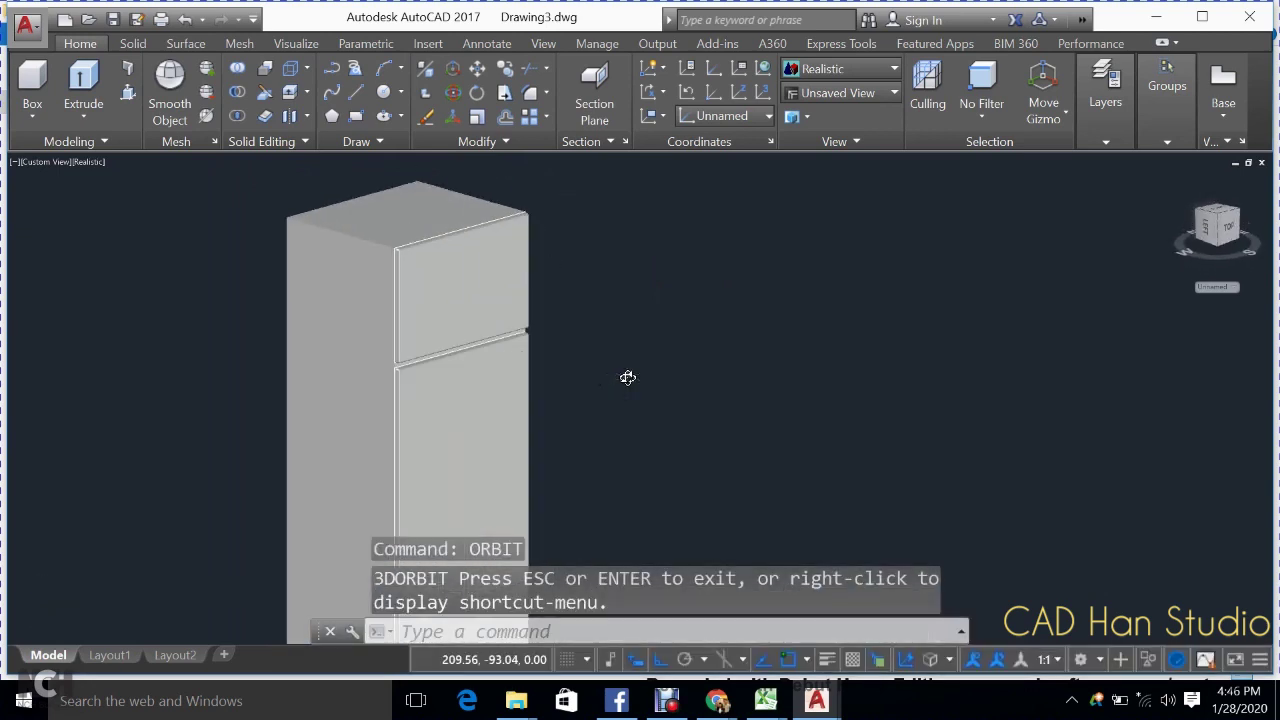
scroll(627, 377, "up", 1)
scroll(627, 377, "down", 4)
middle_click_drag(634, 389, 508, 378)
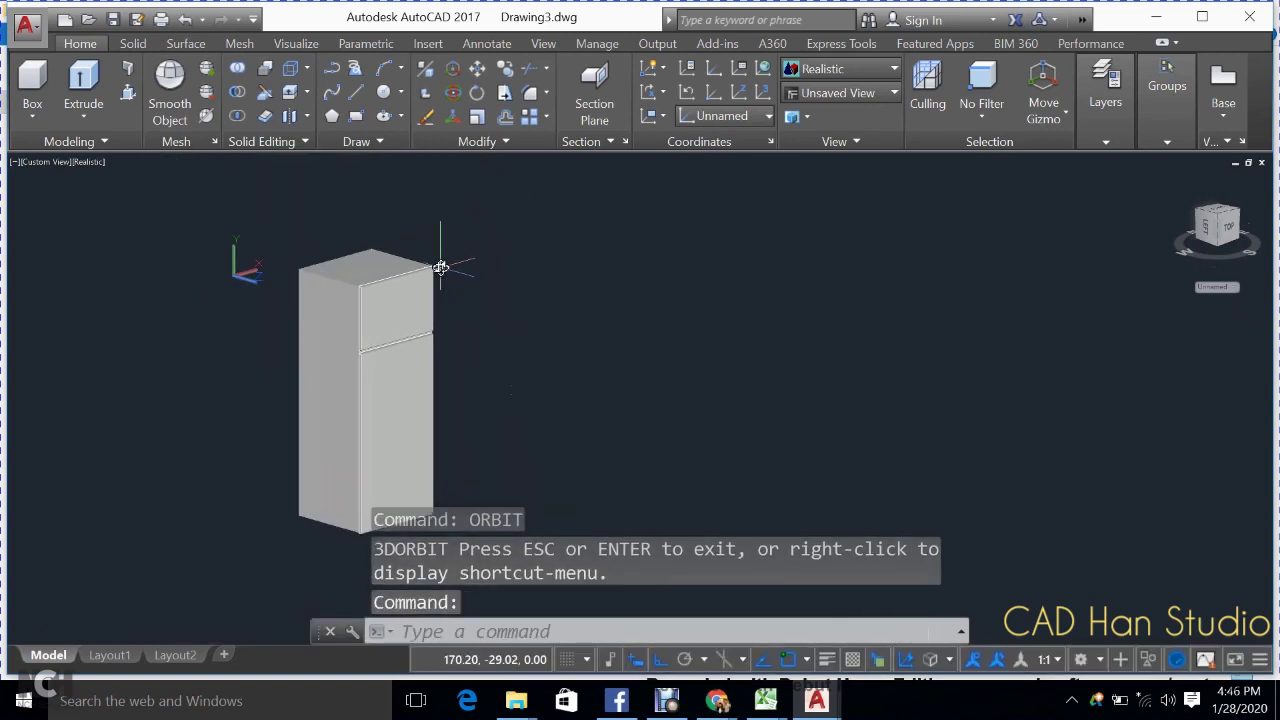
- Switch the viewport to the Left preset view of the fridge
left_click(55, 162)
left_click(90, 286)
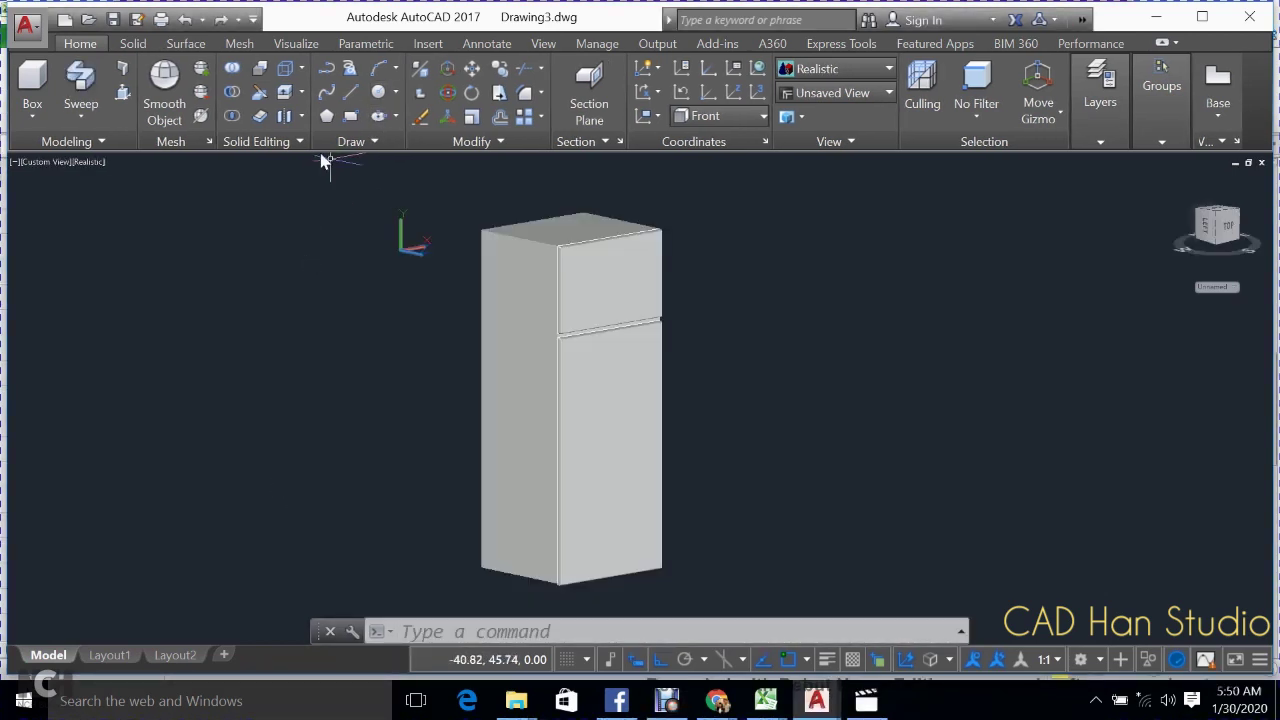
left_click(37, 165)
left_click(70, 247)
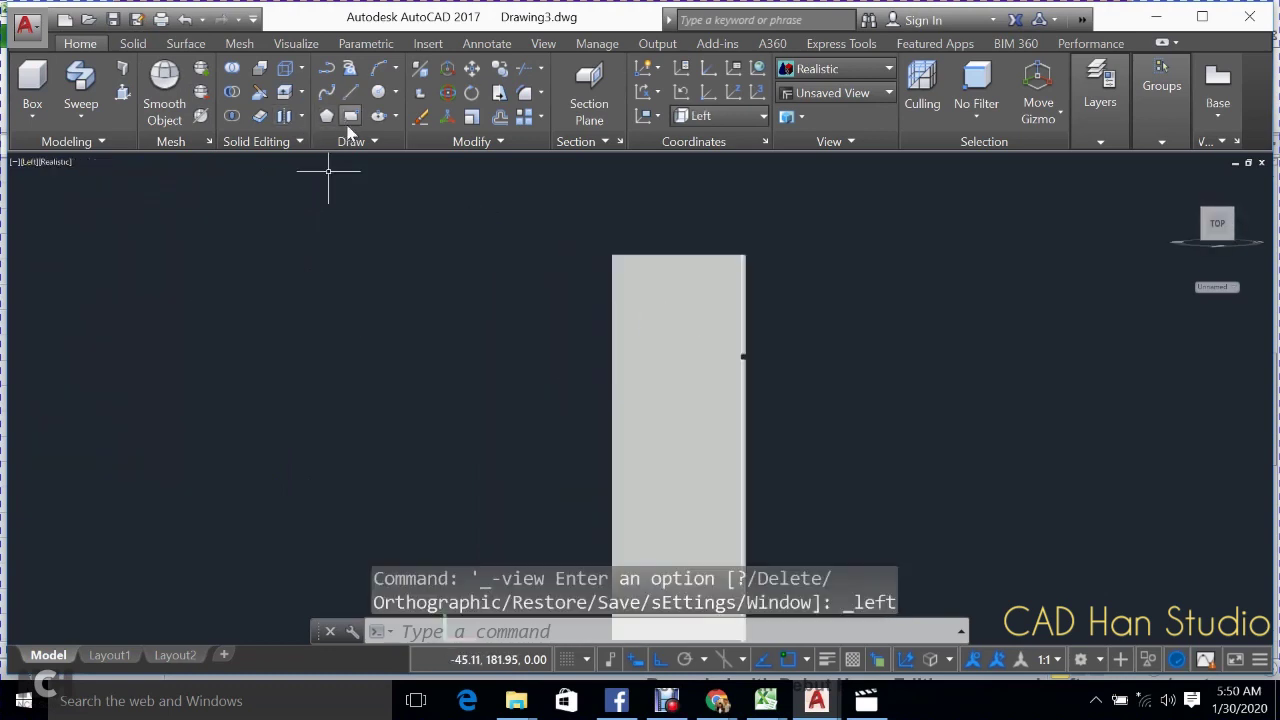
- Draw a 5 by 20 rectangle beside the top of the fridge's side
type("rec")
key("Return")
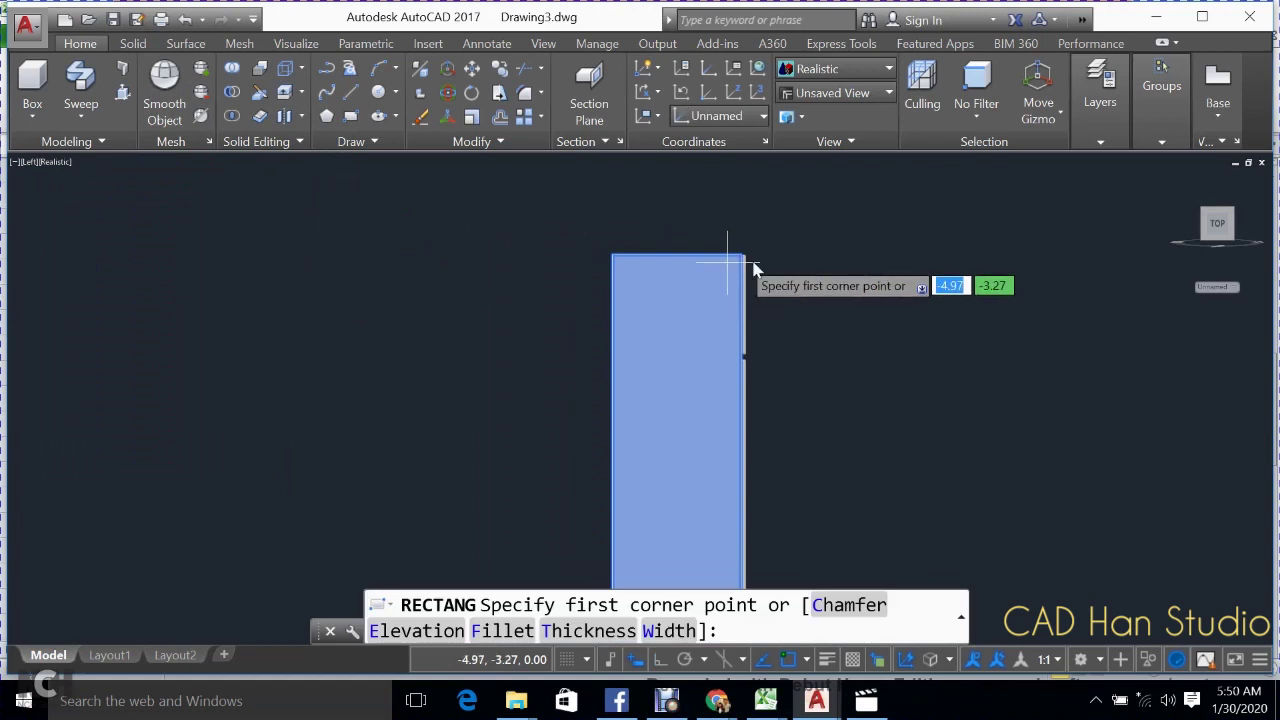
left_click(785, 273)
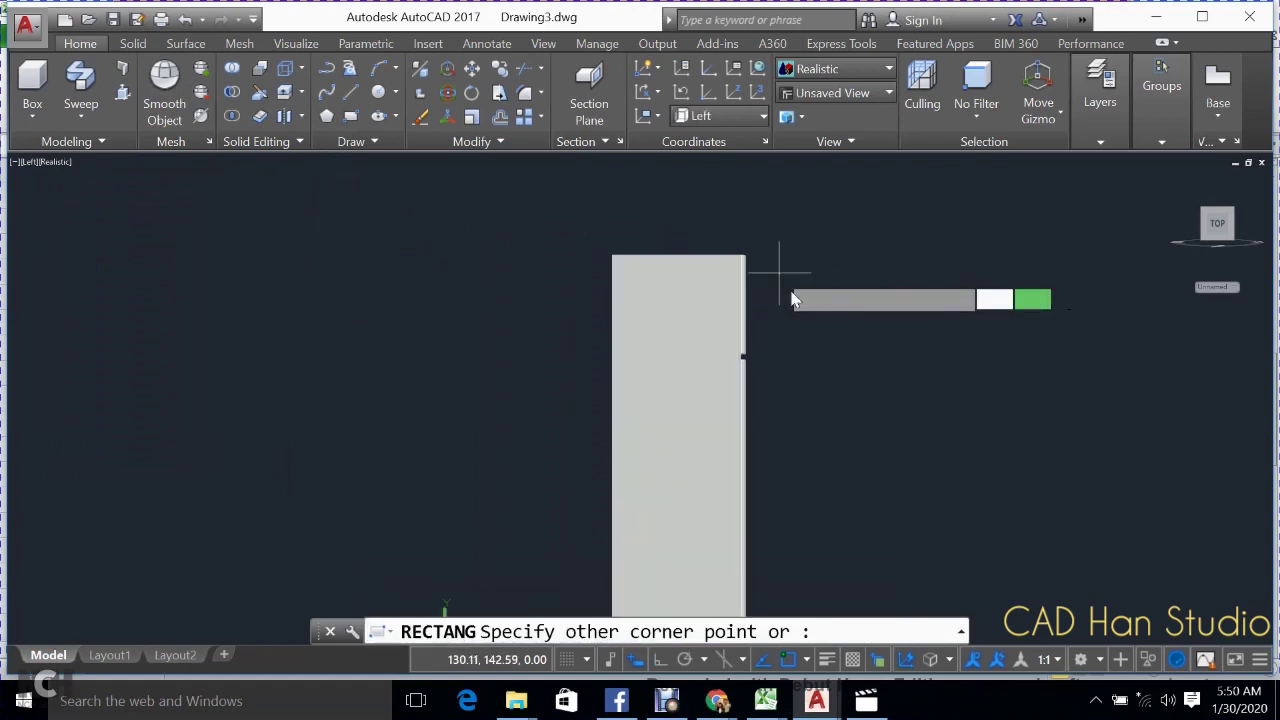
type("5")
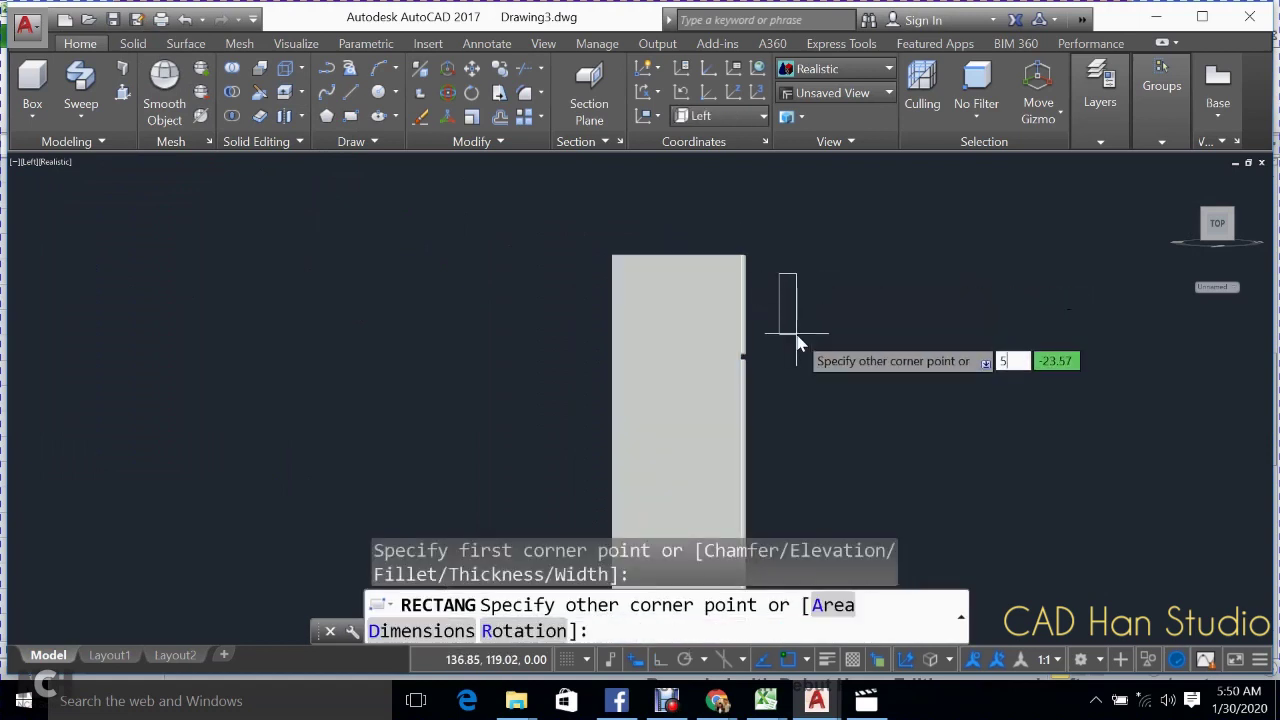
key("Tab")
type("20")
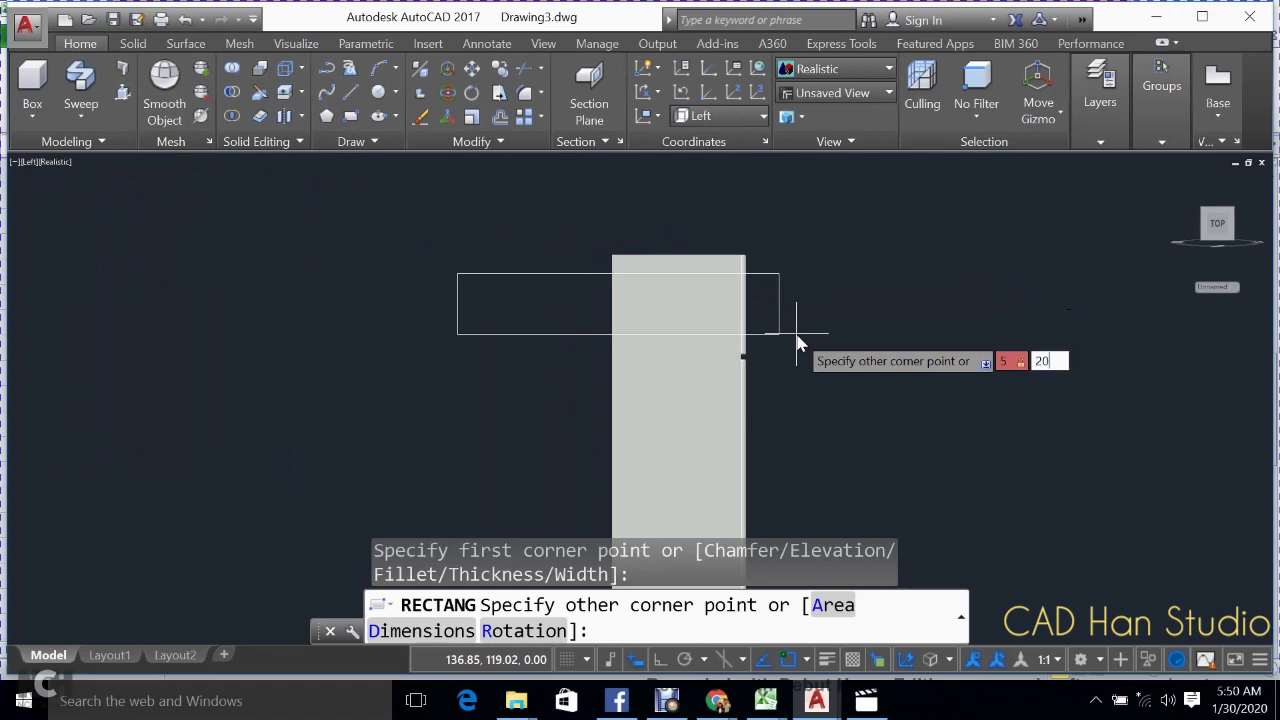
key("Return")
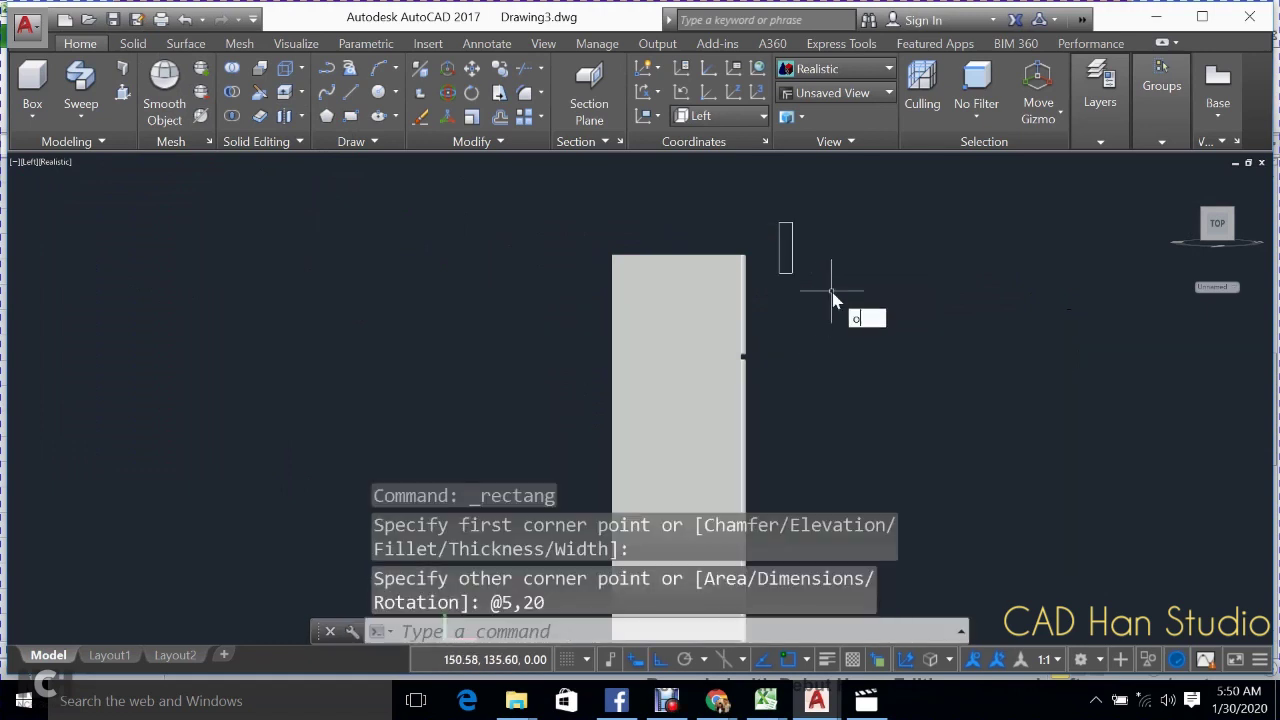
key("BackSpace")
left_click(29, 162)
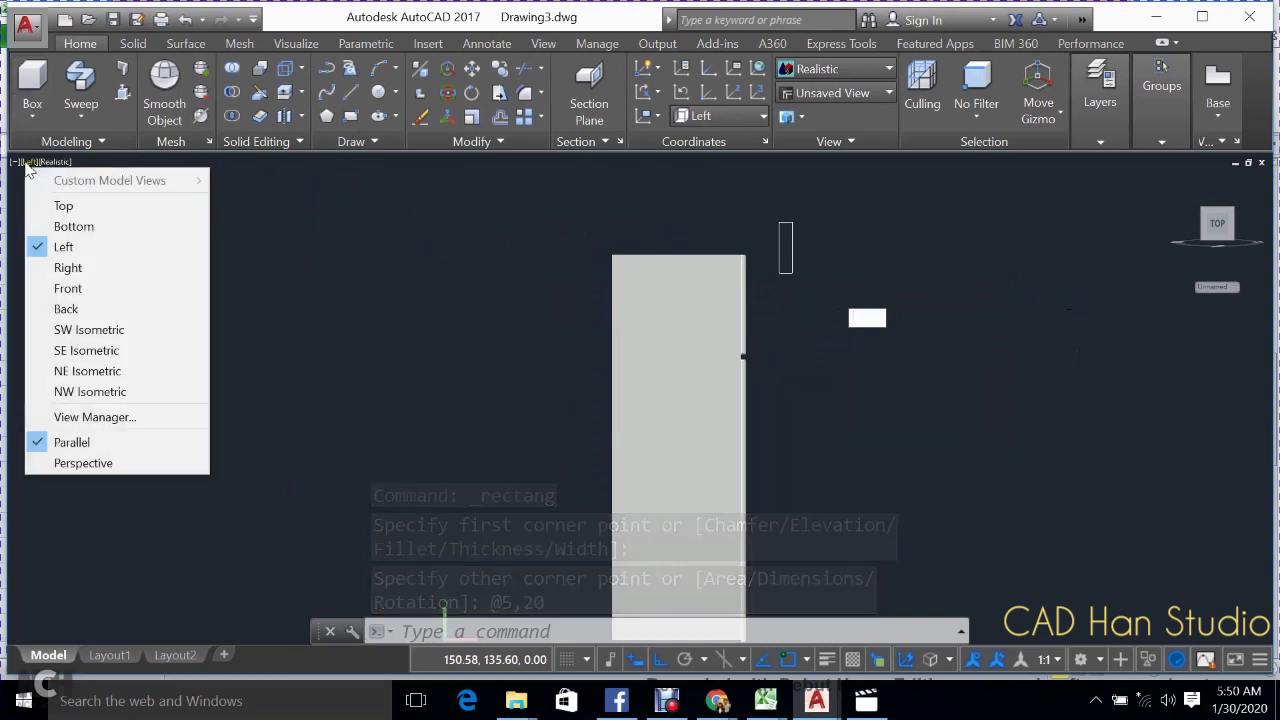
- Switch to the Front view and select the vertical line left of the fridge
left_click(68, 288)
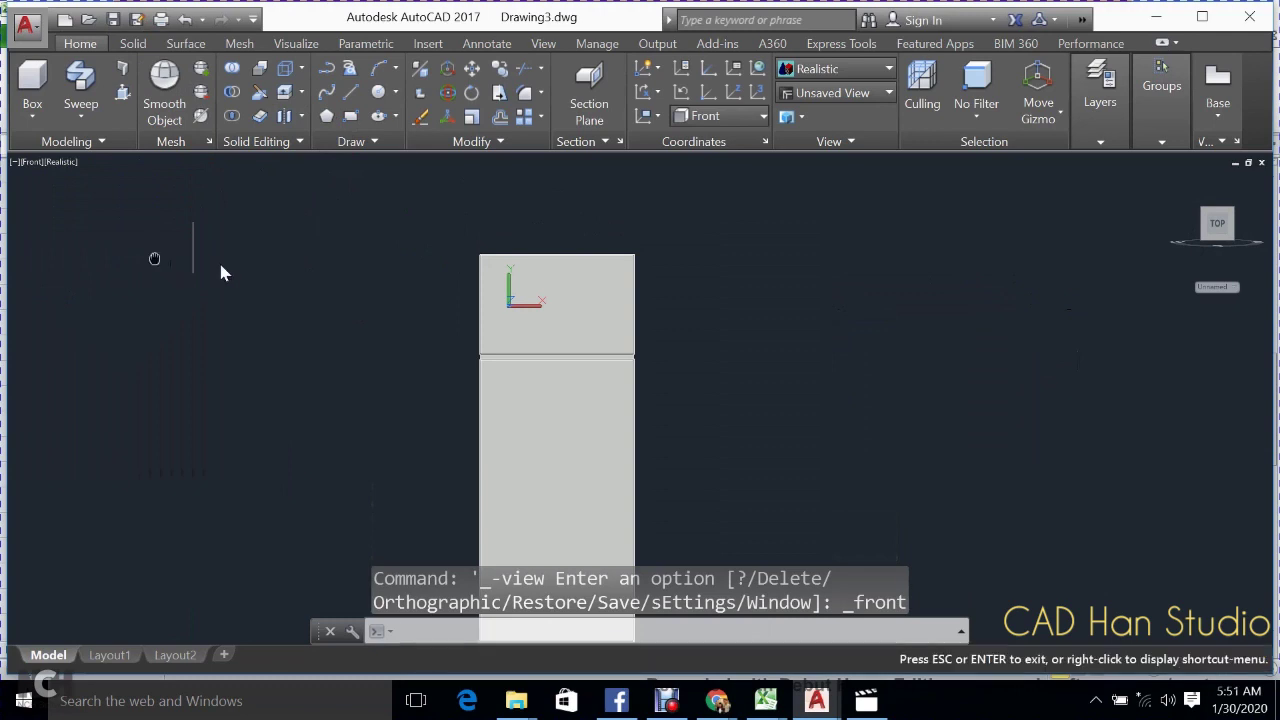
key("Escape")
left_click(336, 210)
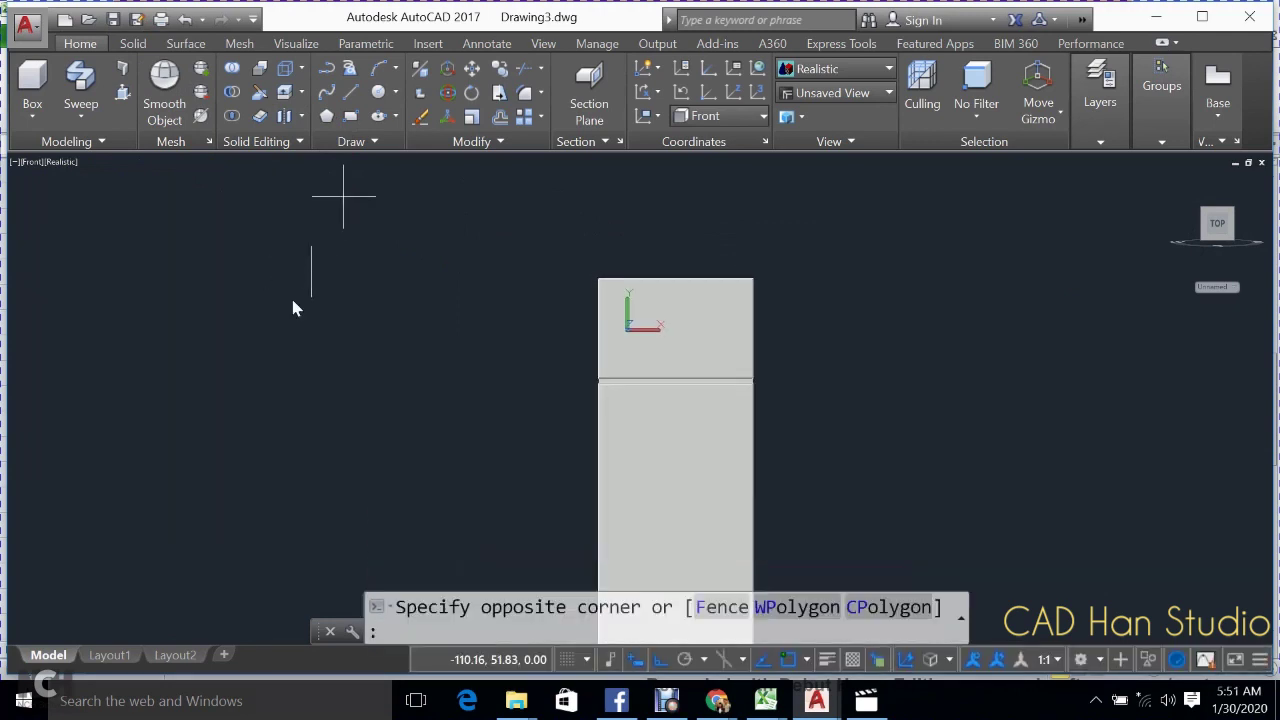
left_click(277, 342)
type("m")
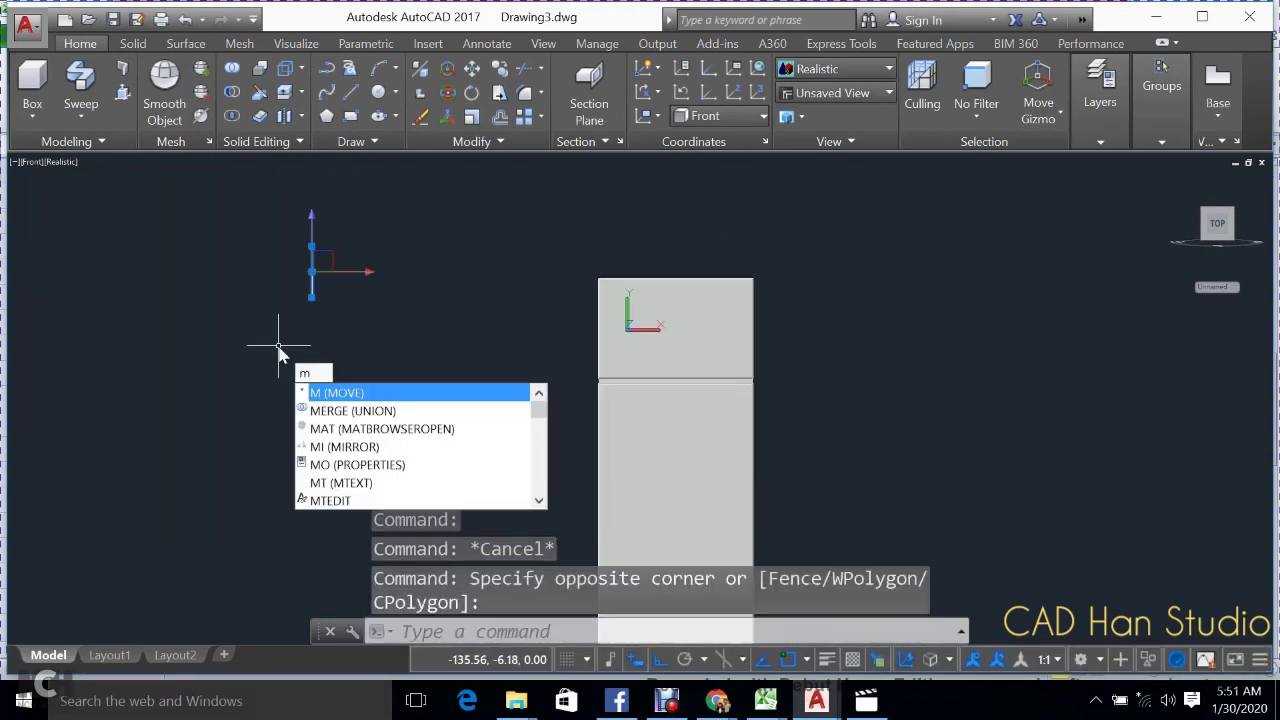
key("Return")
- Begin moving the line, cancel it, and zoom in around its top end
type("m")
key("Return")
left_click(437, 302)
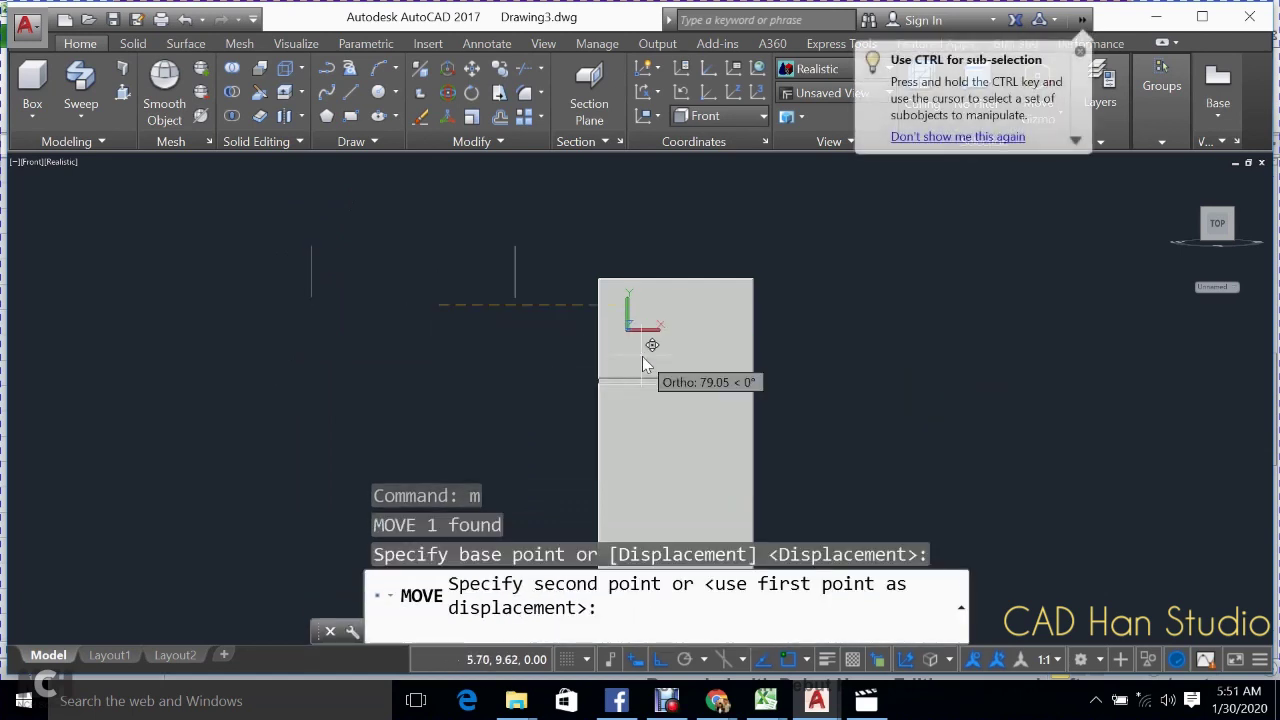
key("Escape")
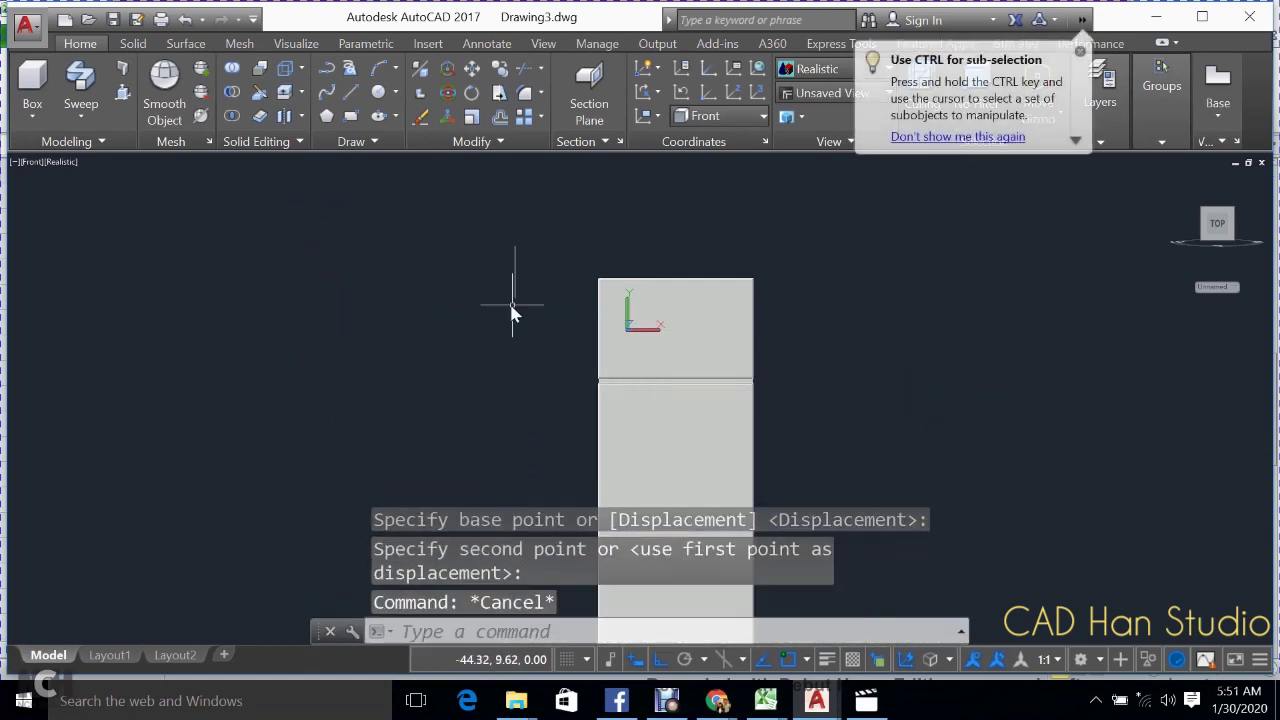
scroll(513, 310, "up", 2)
scroll(510, 300, "up", 2)
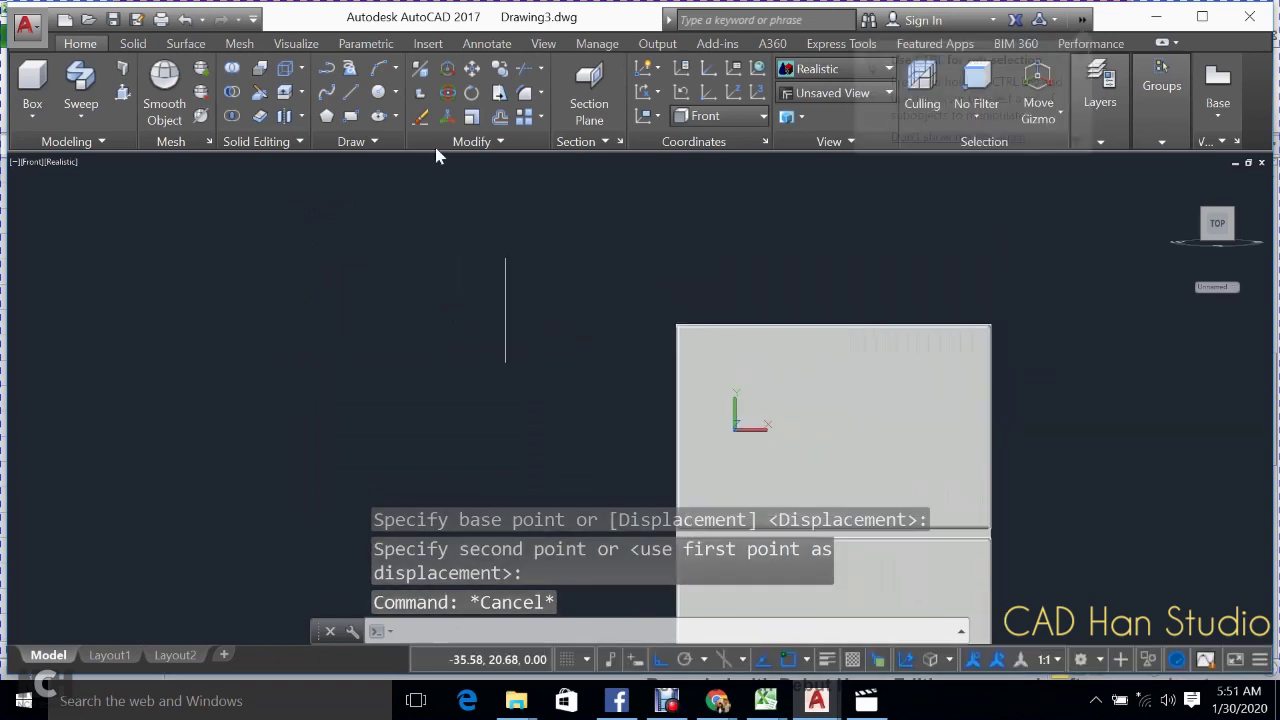
left_click(505, 262)
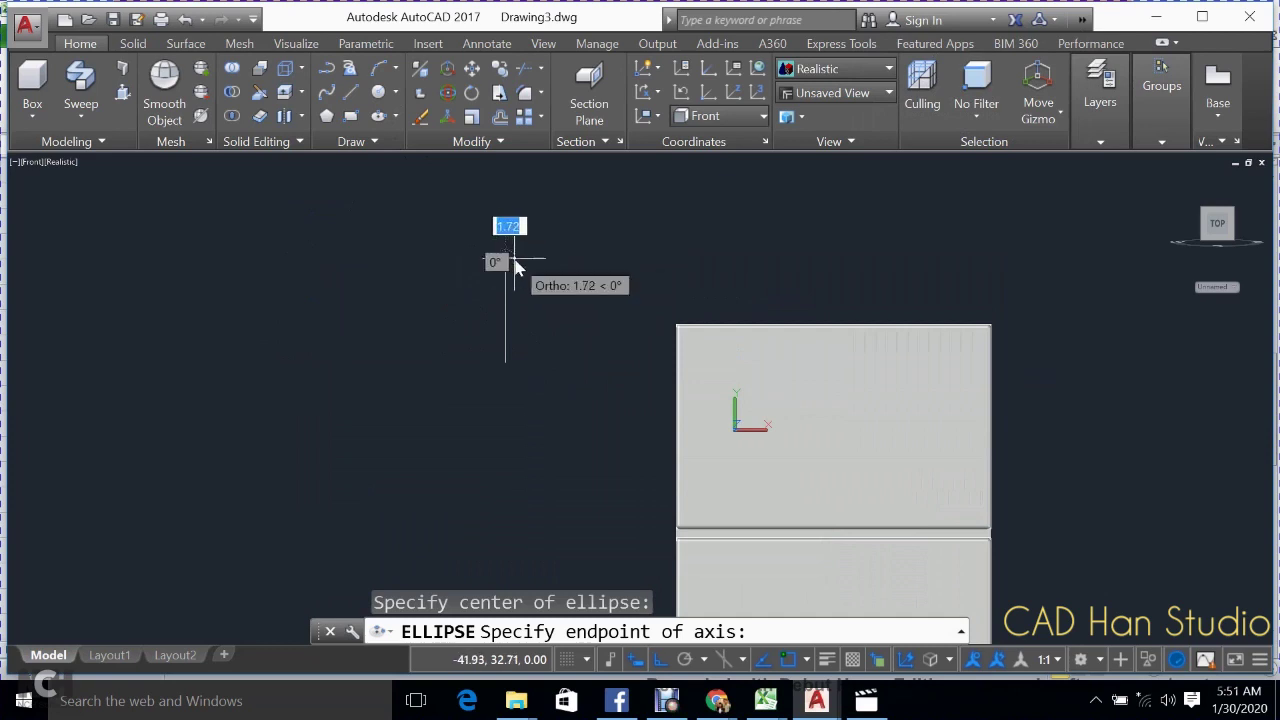
- Draw an ellipse centred on the line's top end with axis 1 and other axis 0.5
left_click(512, 256)
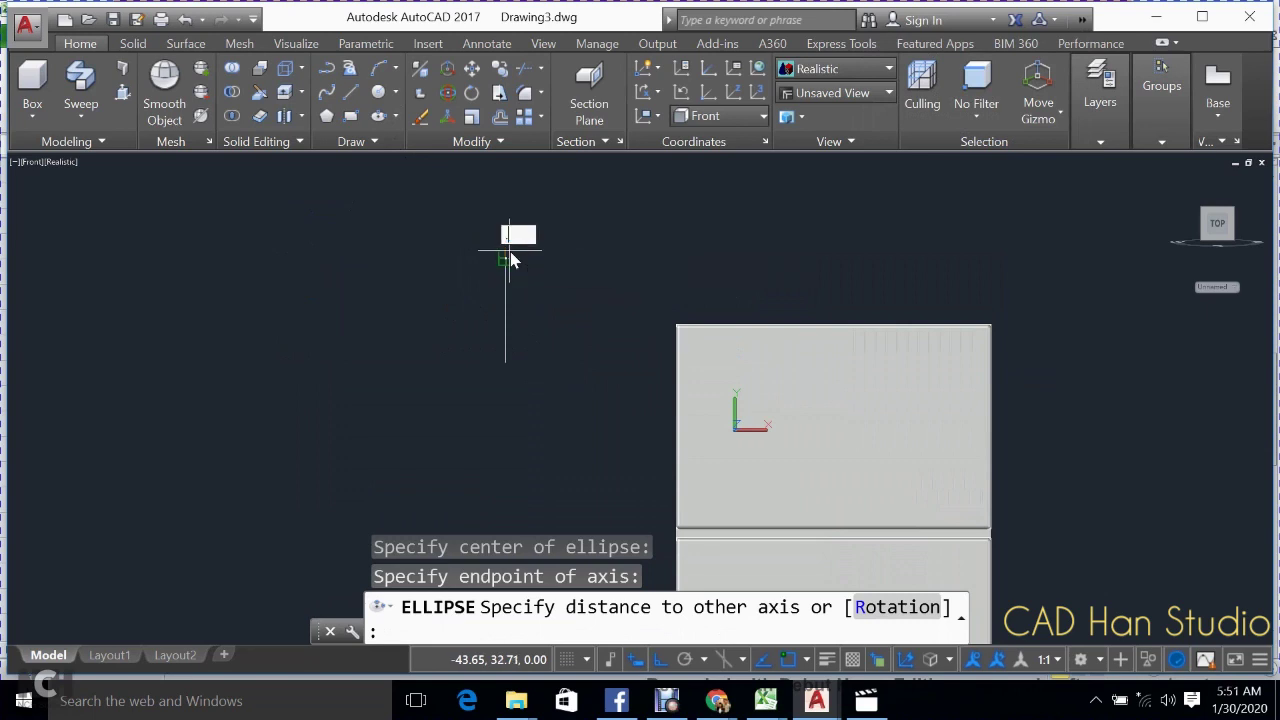
key("Escape")
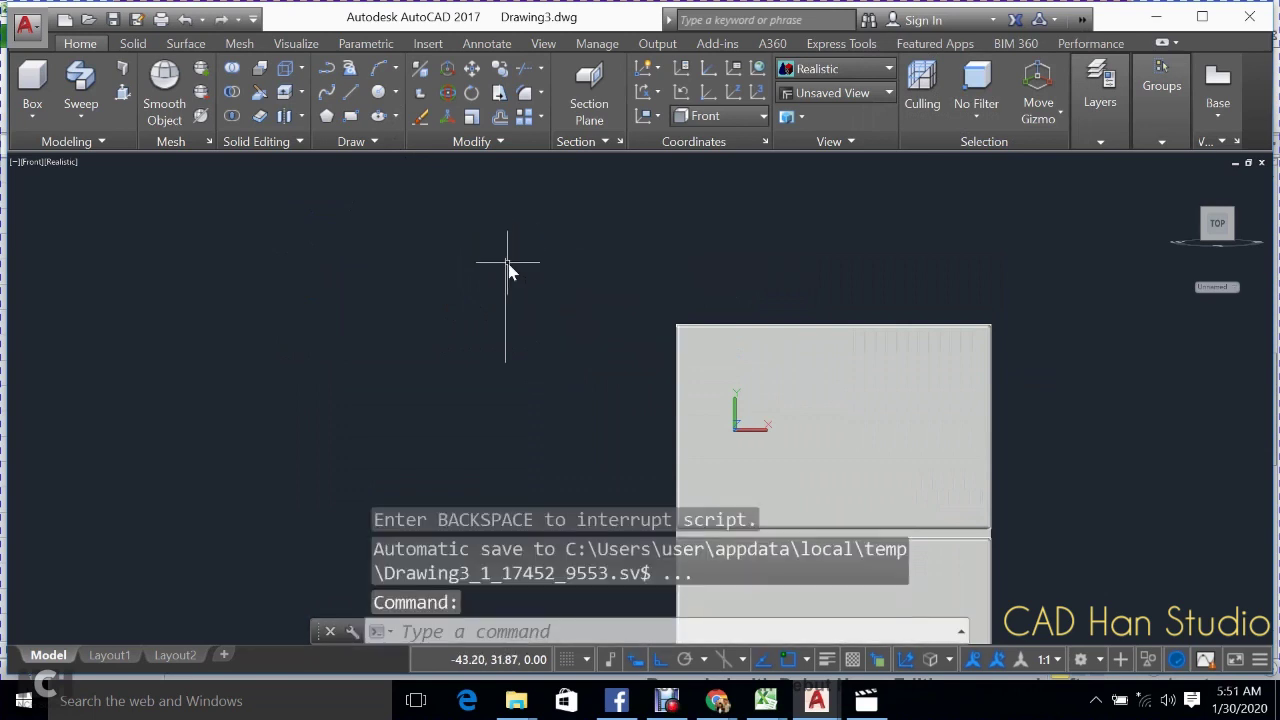
scroll(508, 262, "up", 2)
scroll(516, 236, "up", 3)
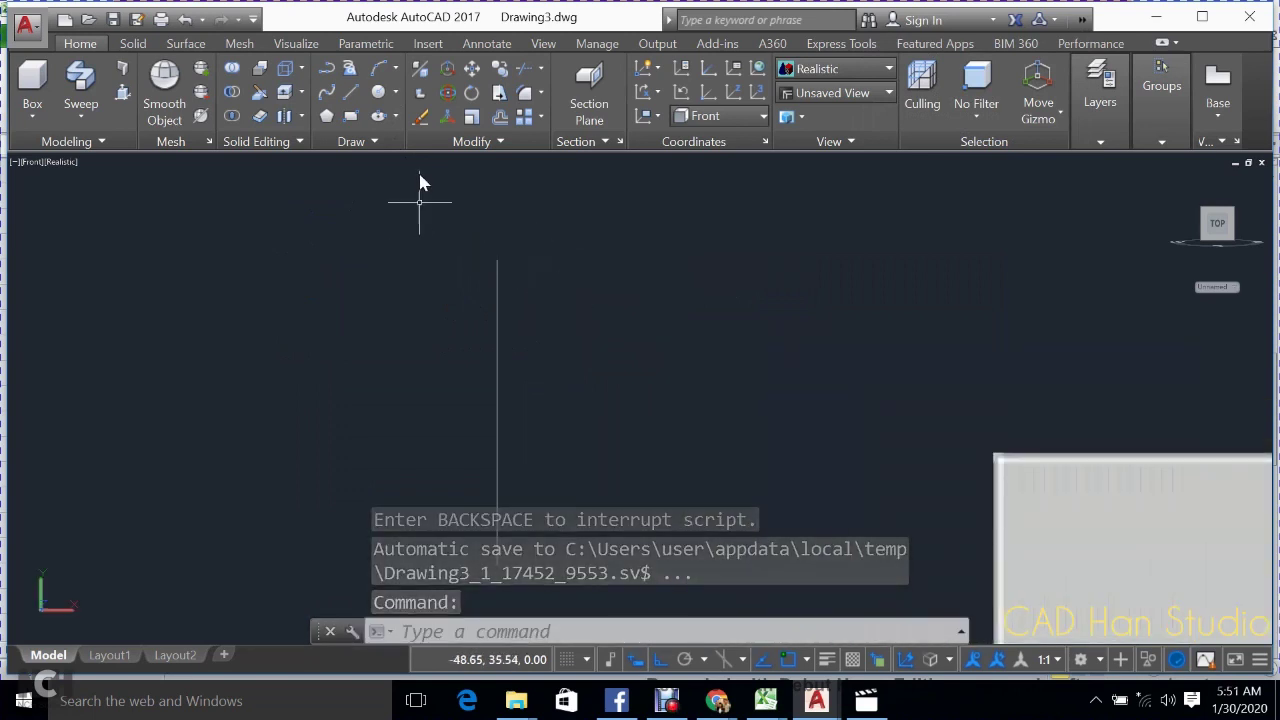
key("Return")
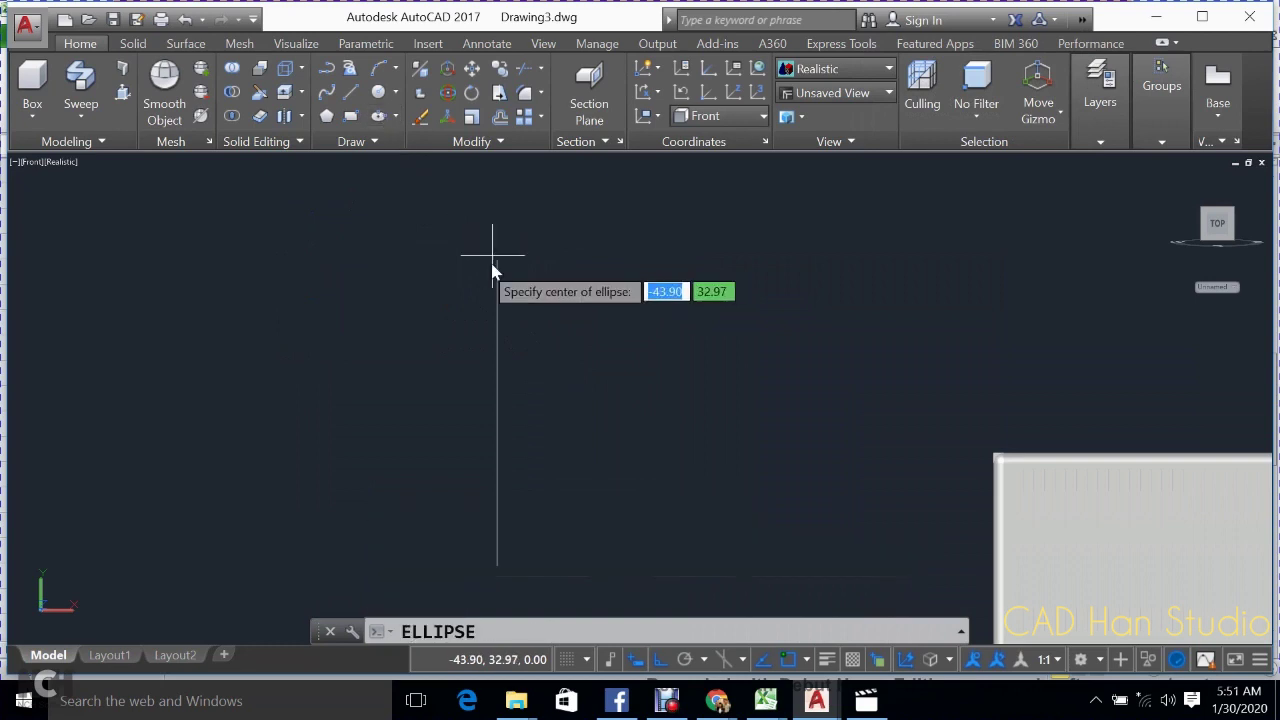
left_click(497, 260)
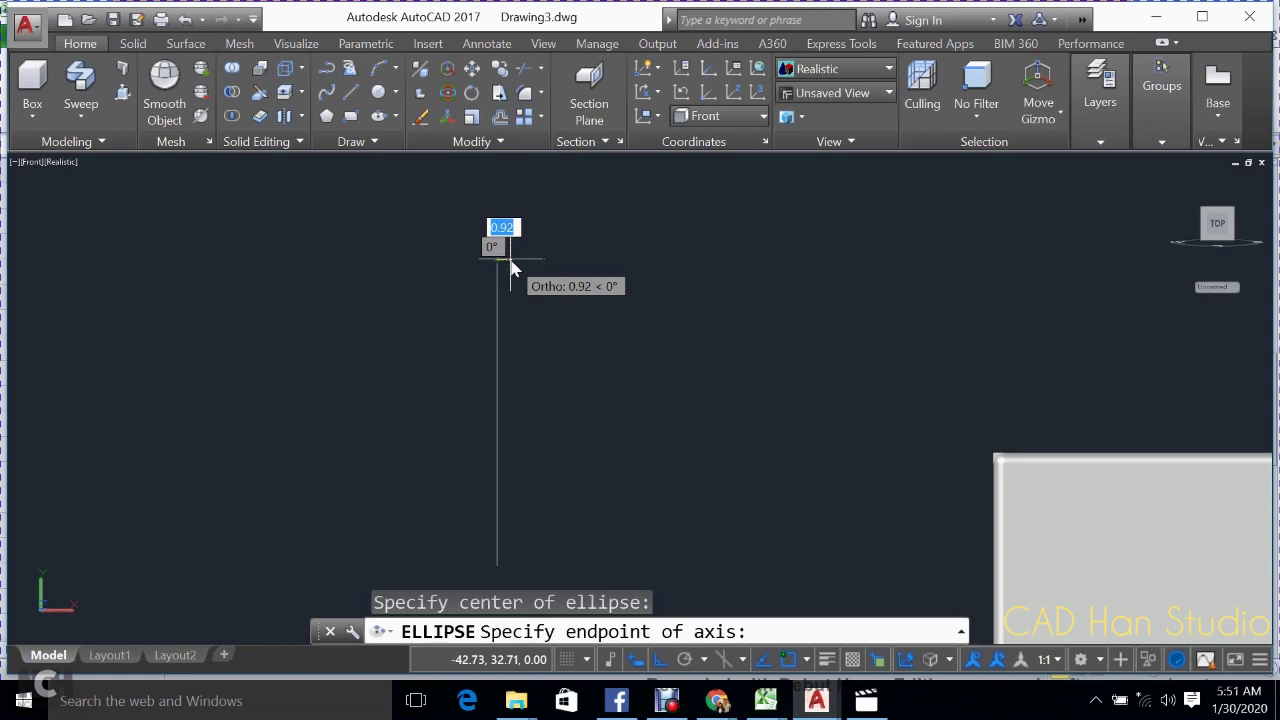
key("BackSpace")
key("Return")
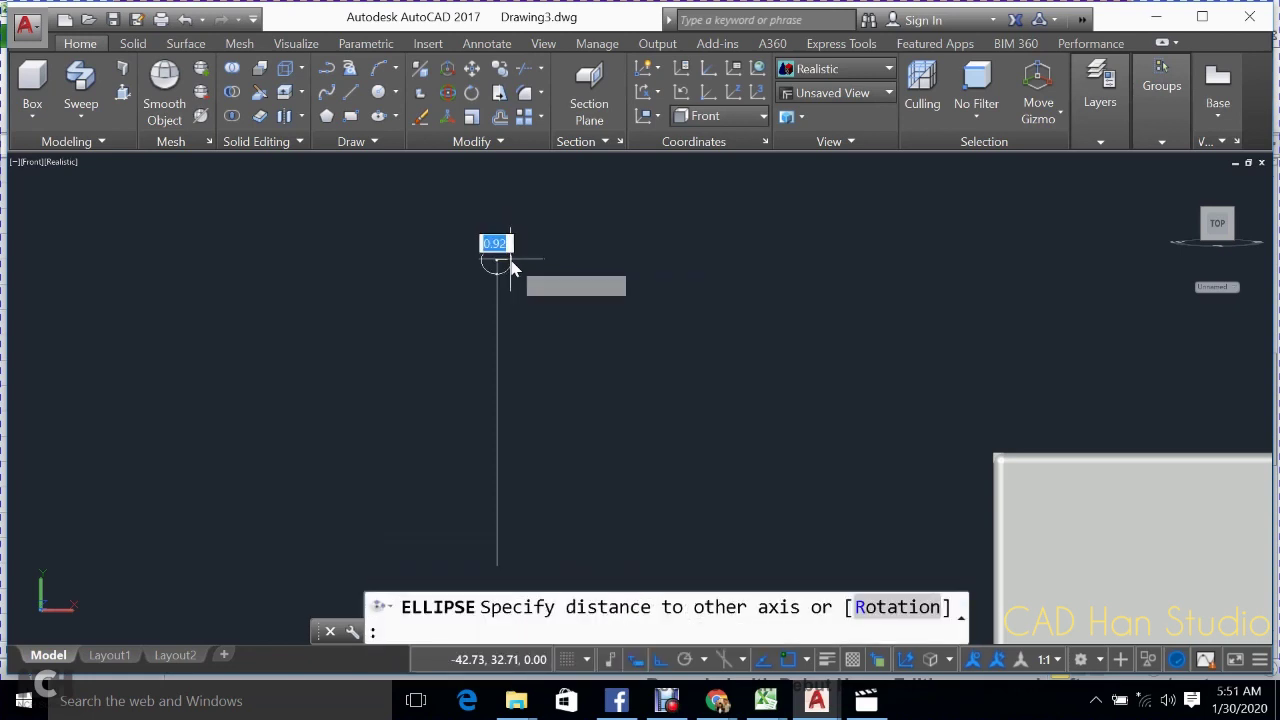
key("BackSpace")
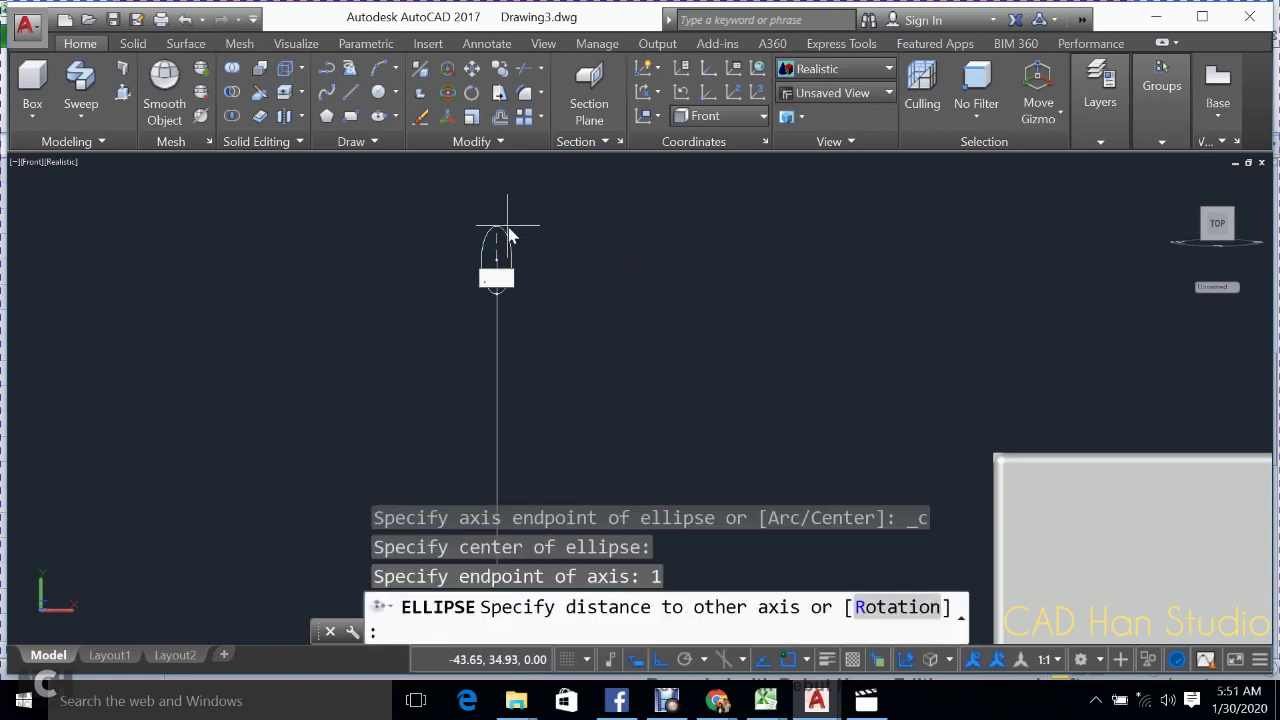
type(".5")
key("Return")
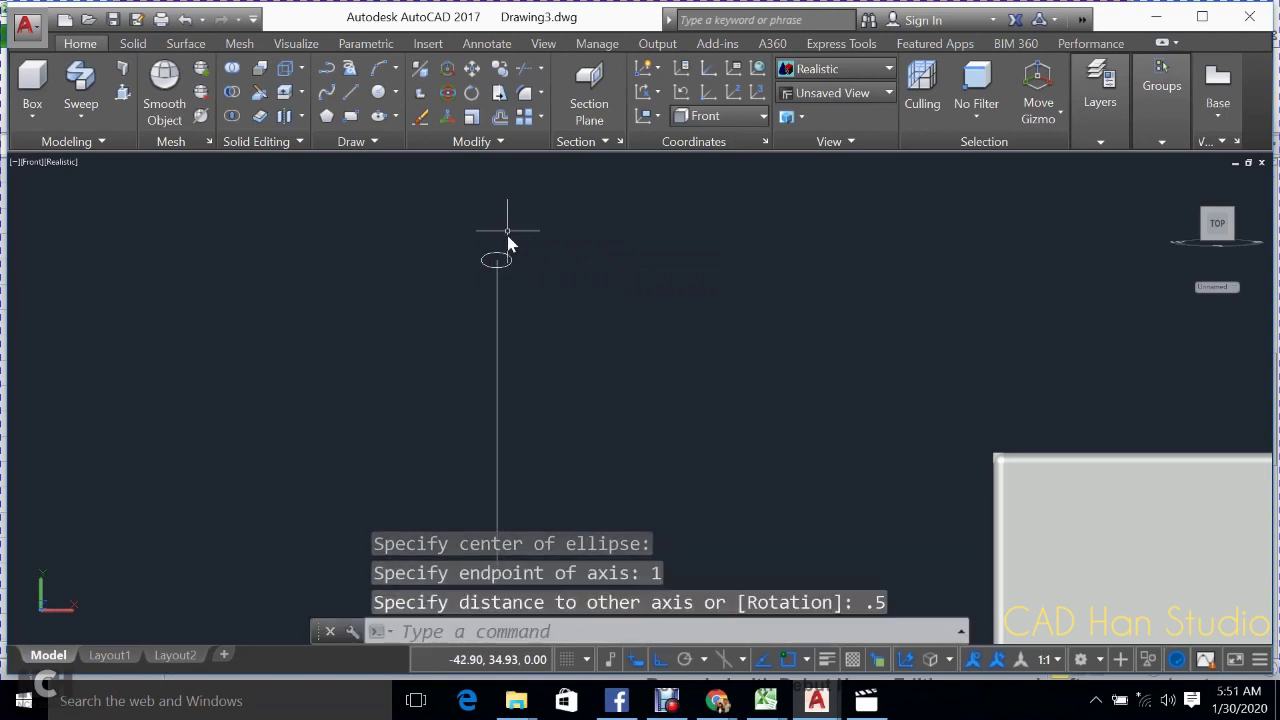
type("o")
key("Return")
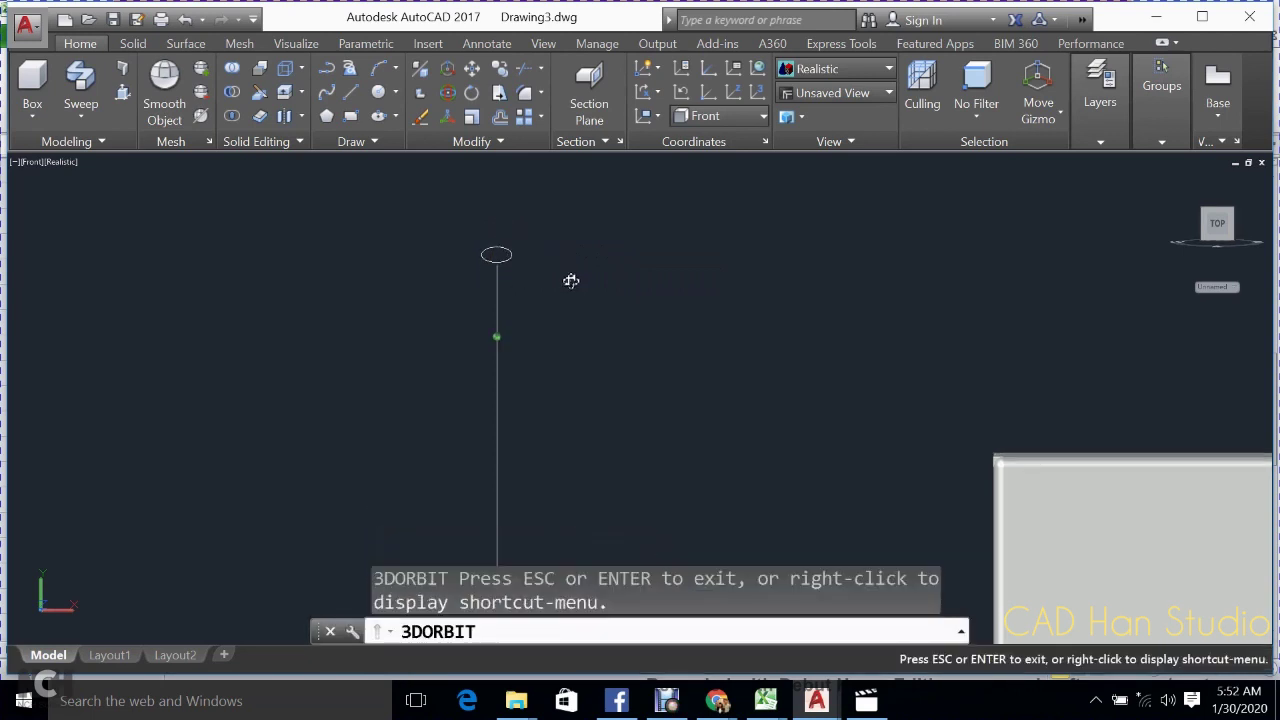
- Move the small ellipse profile by its centre onto the rectangle's top end
mouse_move(571, 280)
left_mouse_down()
mouse_move(606, 277)
mouse_move(569, 288)
left_mouse_up()
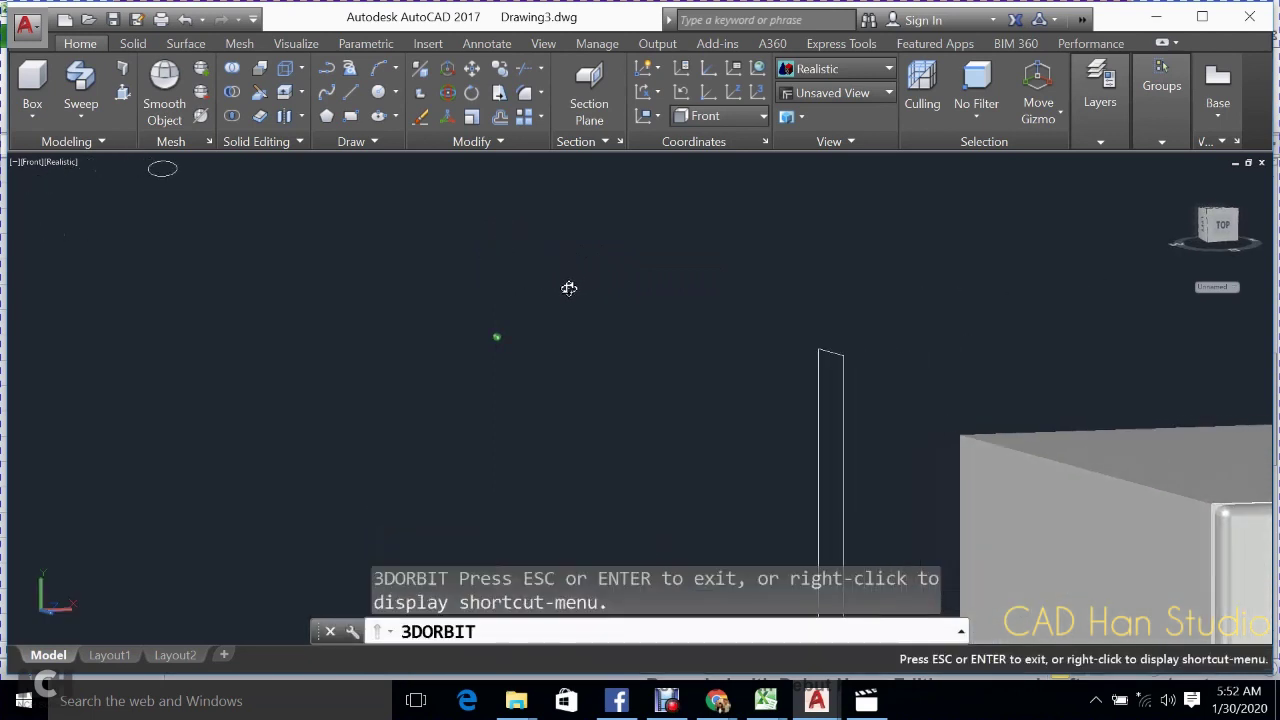
key("Escape")
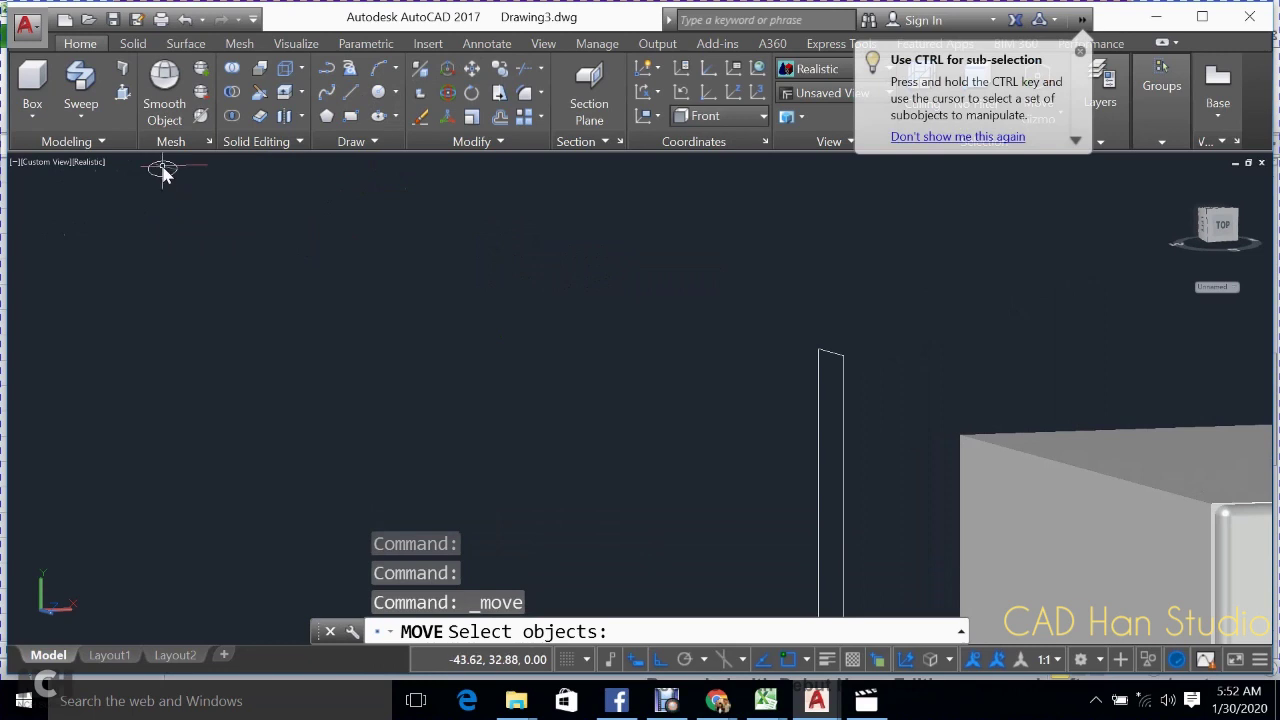
key("Escape")
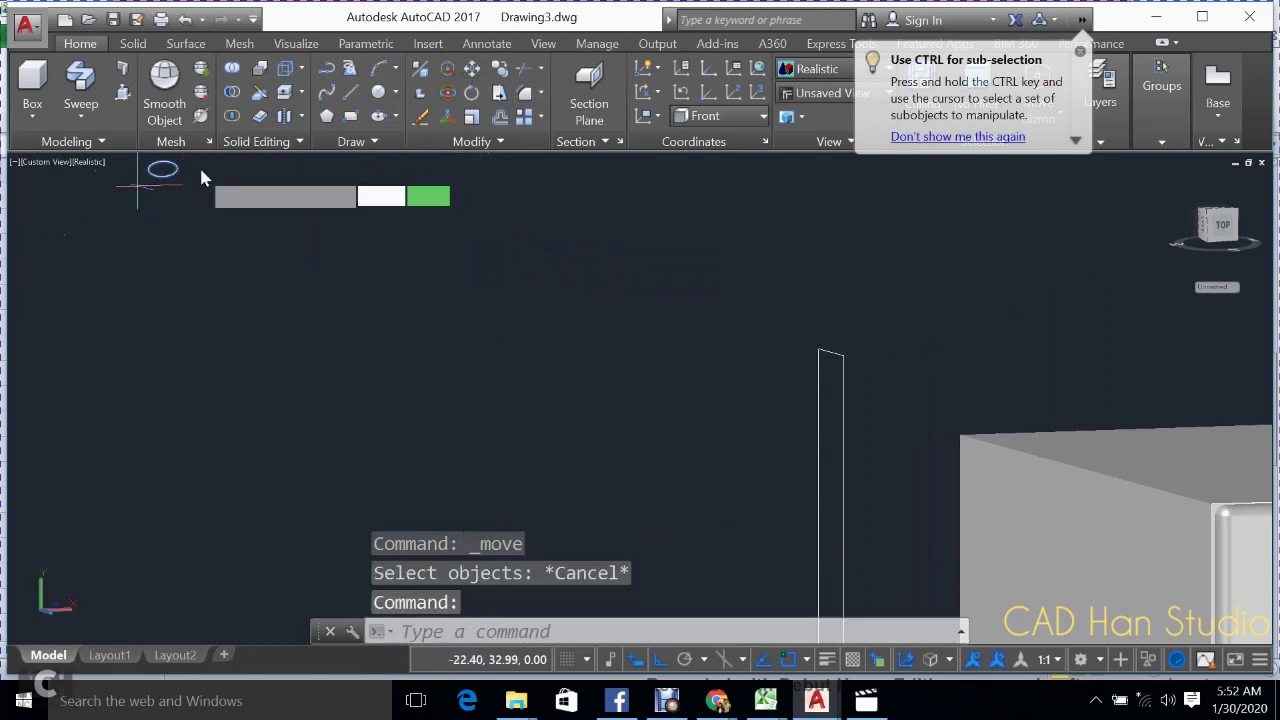
key("Return")
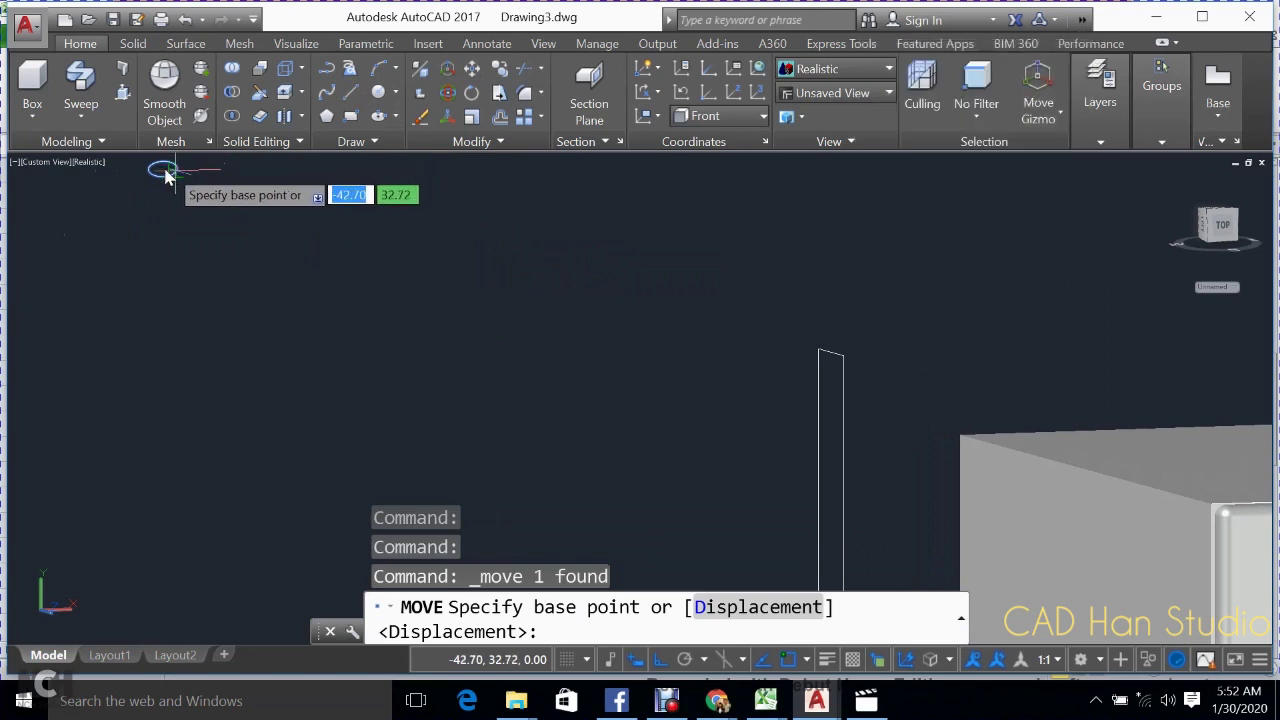
left_click(162, 170)
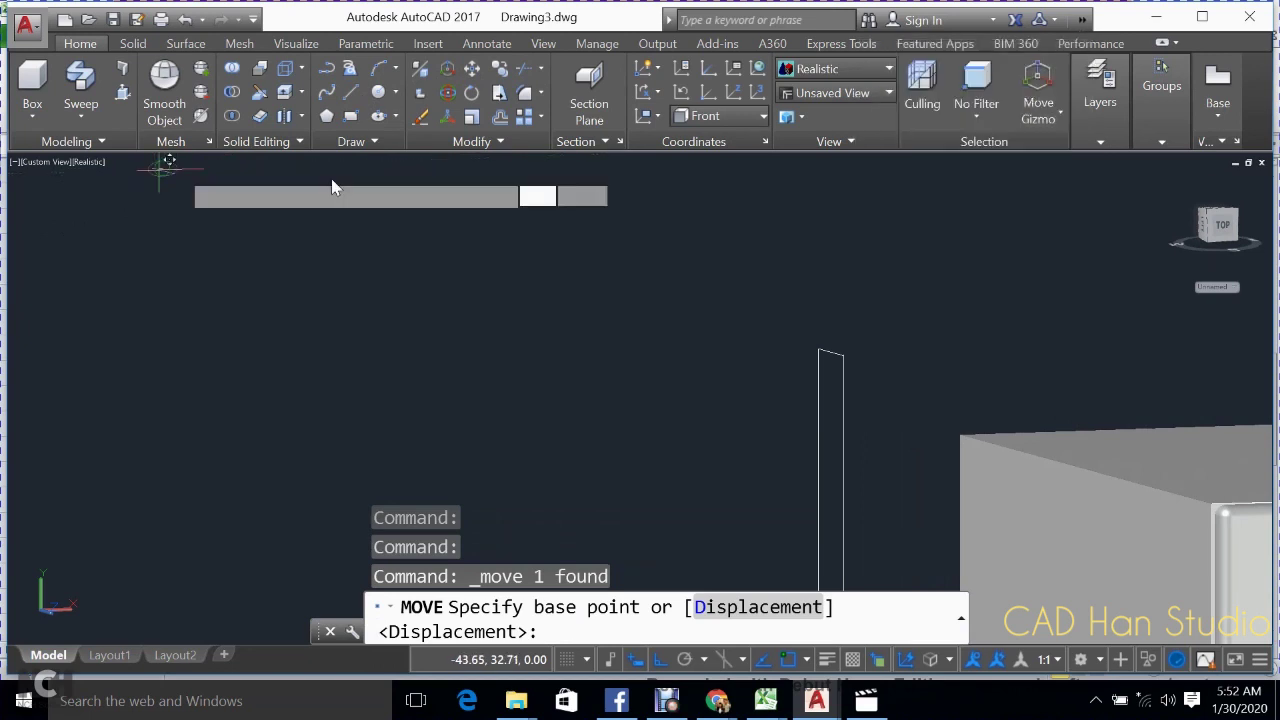
left_click(820, 349)
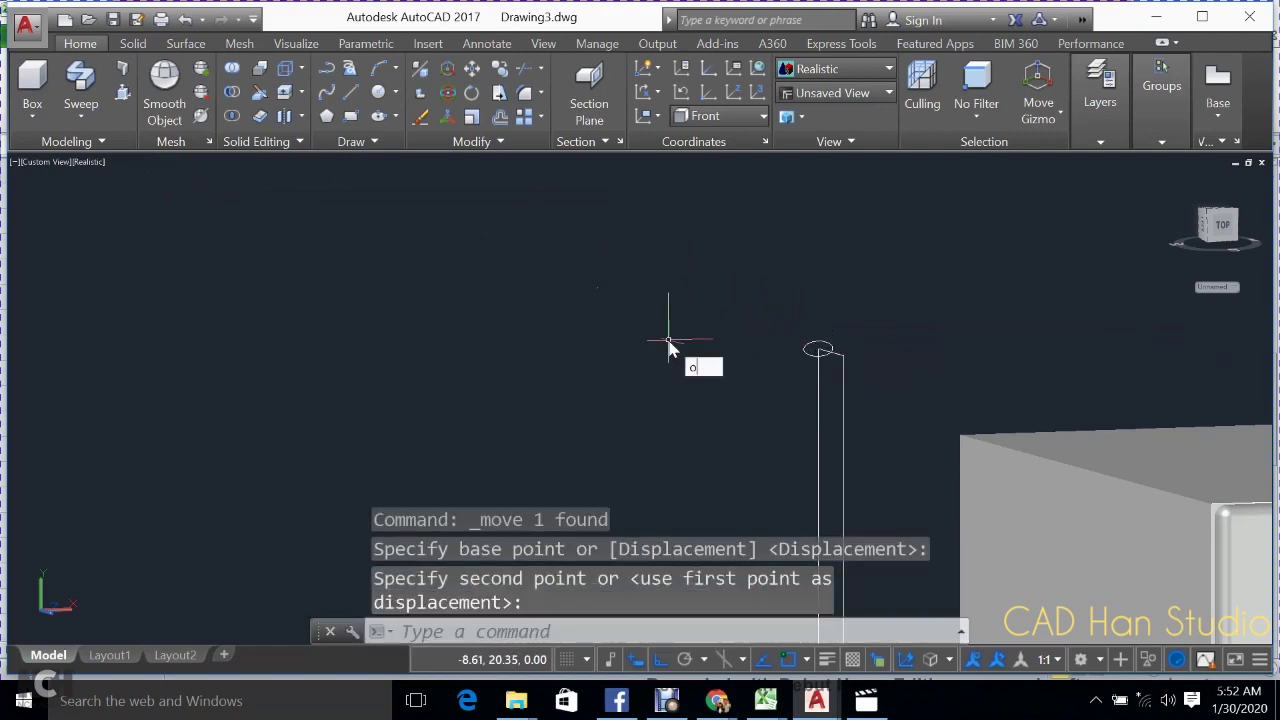
mouse_move(667, 336)
middle_mouse_down("shift")
mouse_move(849, 389)
mouse_move(821, 388)
mouse_move(835, 393)
mouse_move(751, 334)
mouse_move(620, 283)
mouse_move(534, 331)
mouse_move(556, 336)
middle_mouse_up("shift")
type("X")
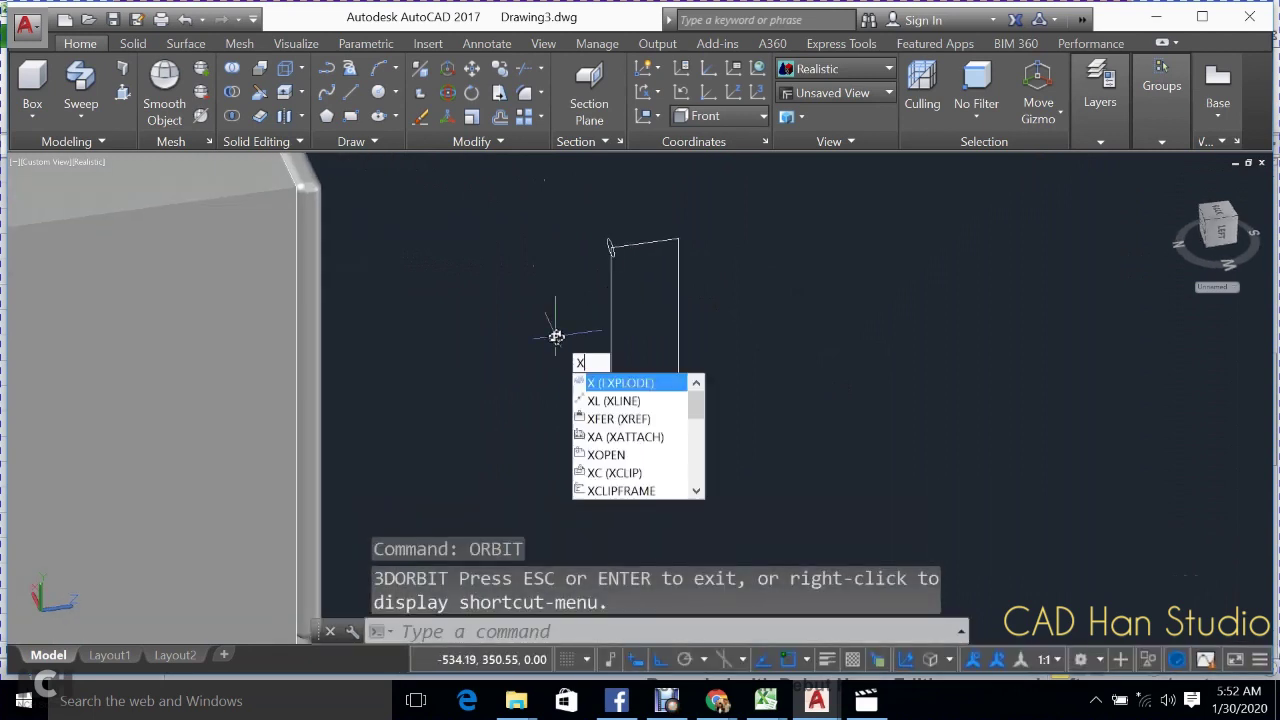
- Explode the tall rectangle and erase its left edge line
key("Return")
left_click(611, 362)
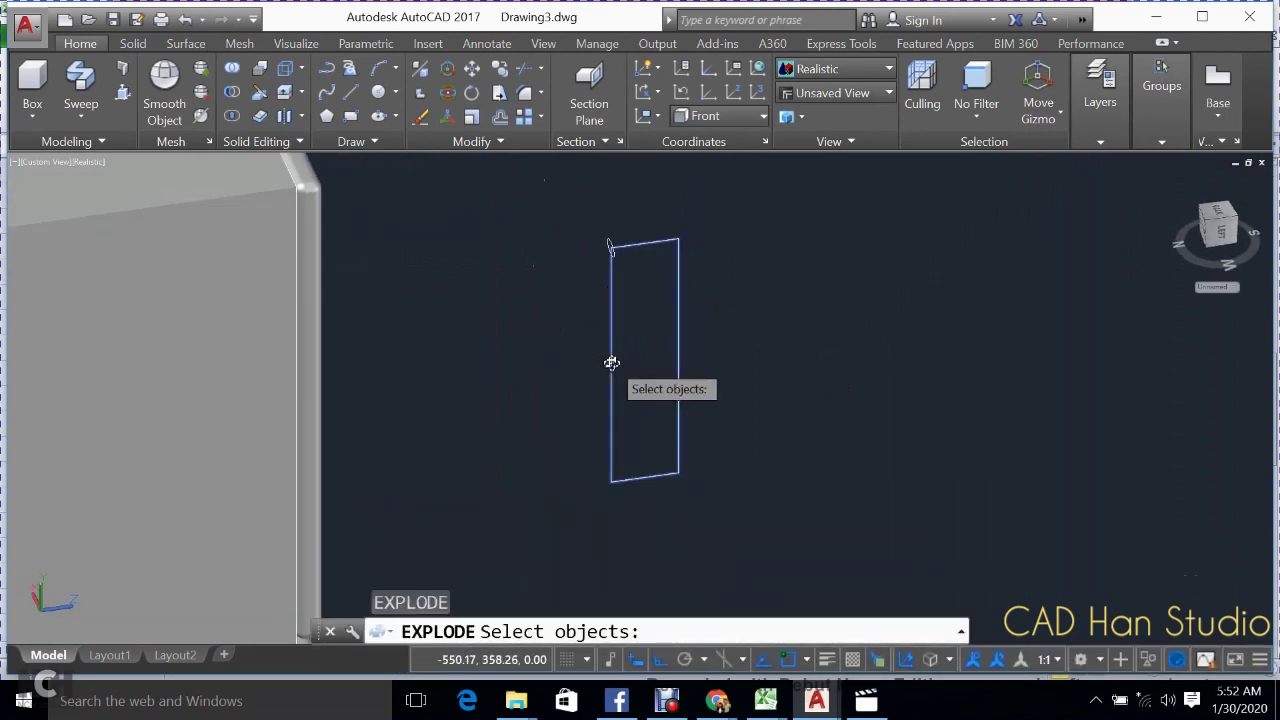
key("Return")
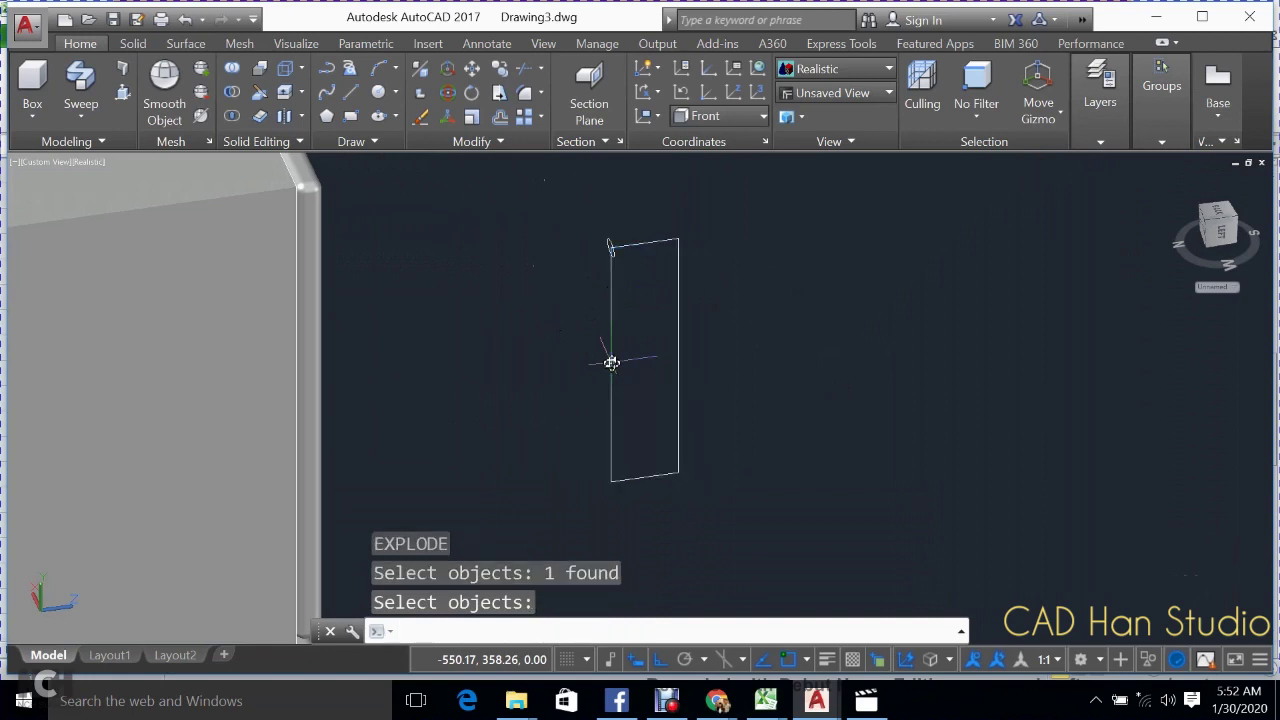
left_click(608, 360)
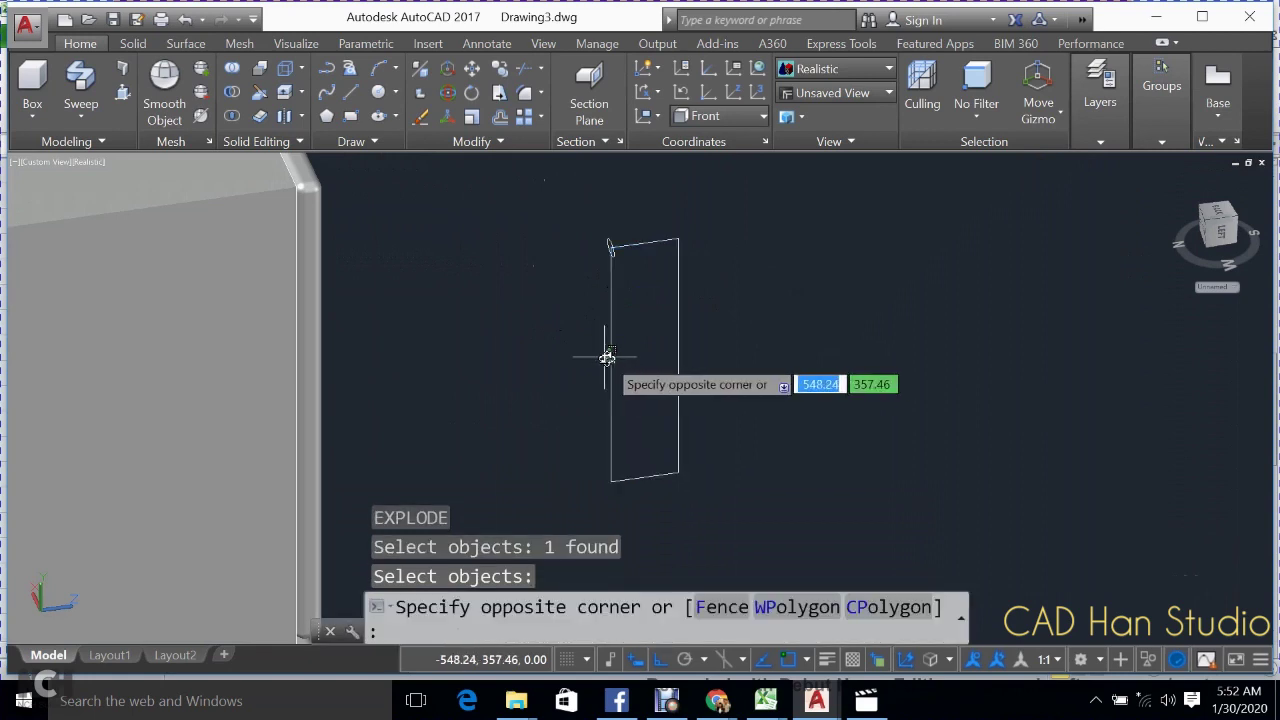
left_click(609, 358)
type("E")
key("Return")
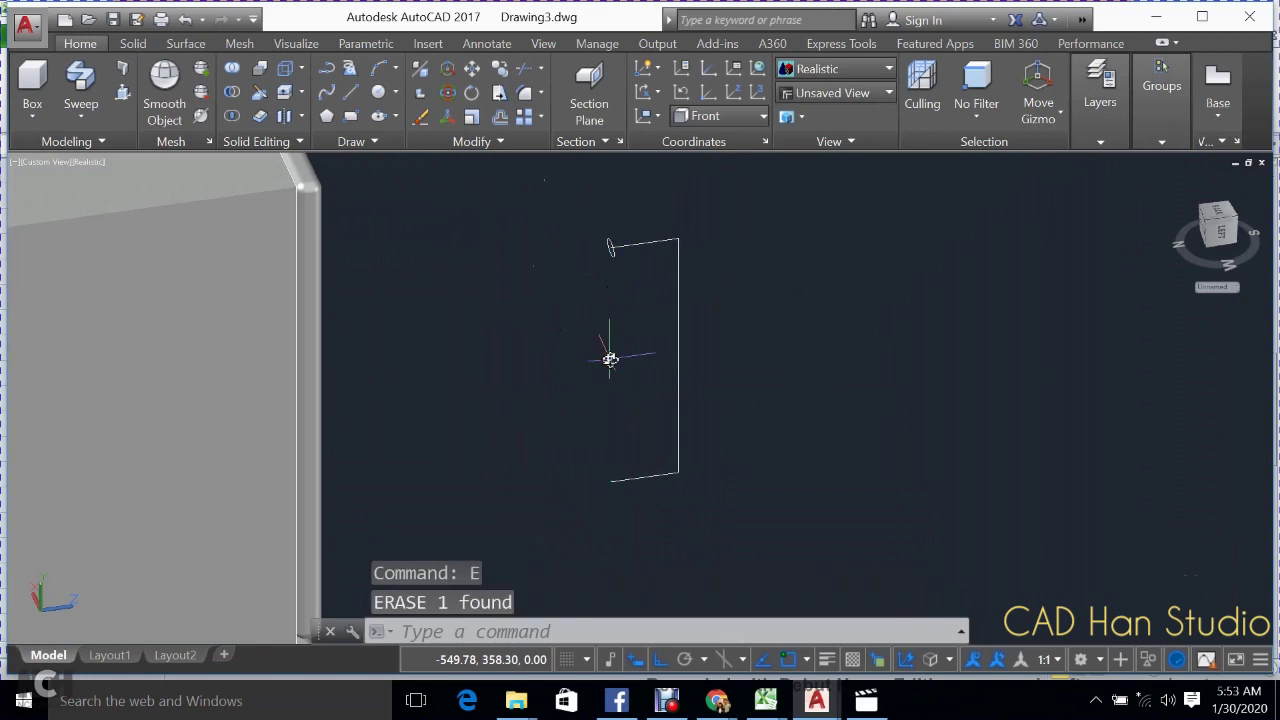
left_click(521, 116)
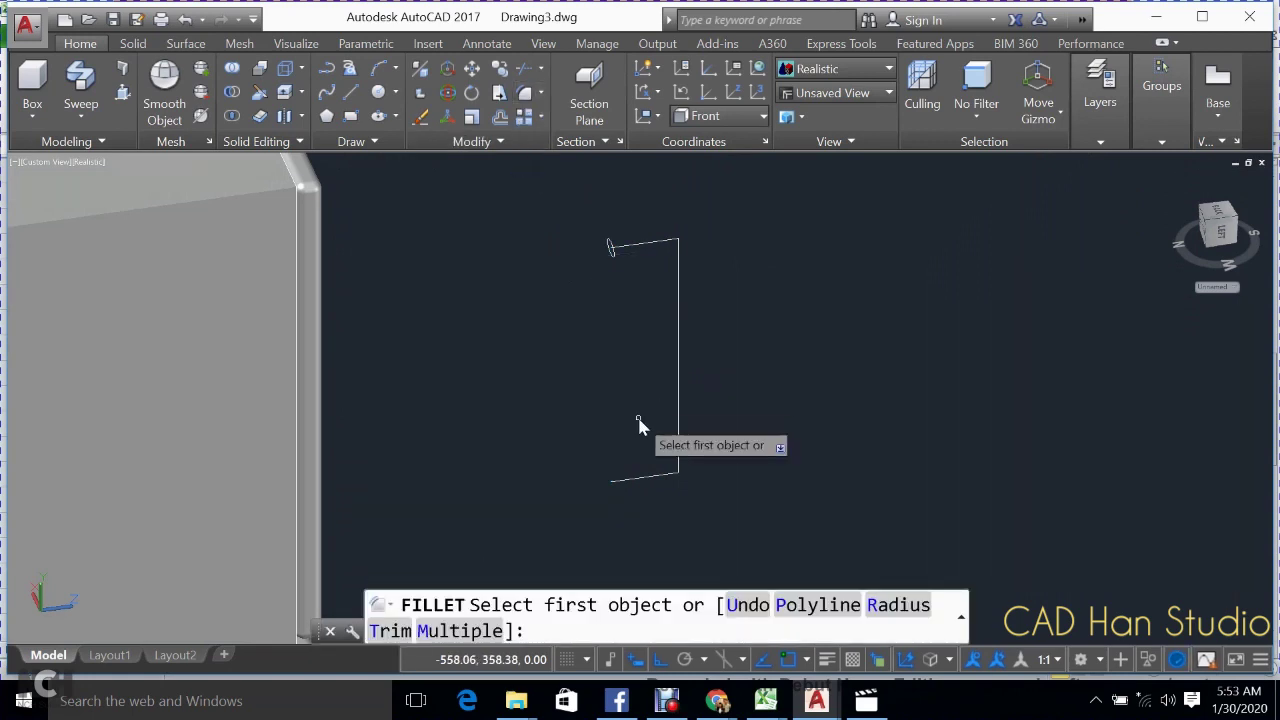
- Set fillet to Trim mode, radius 3.5, and round the top corner of the path
left_click(378, 634)
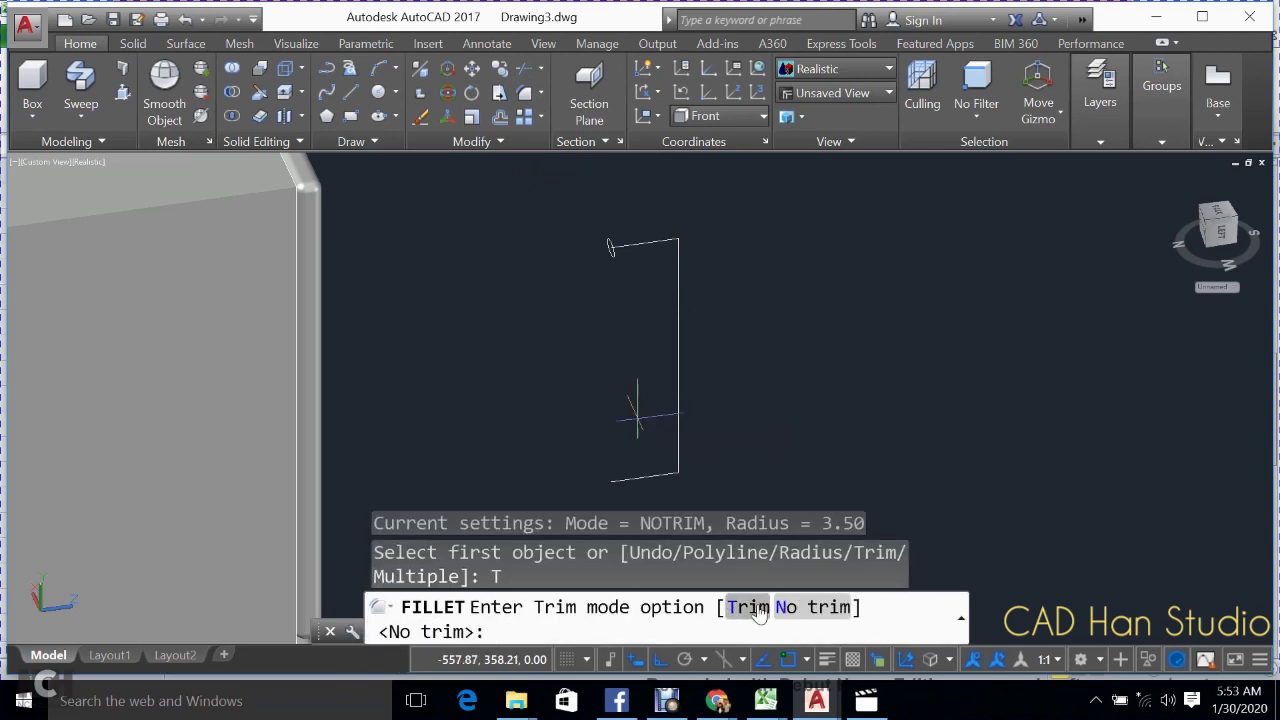
type("T")
key("Return")
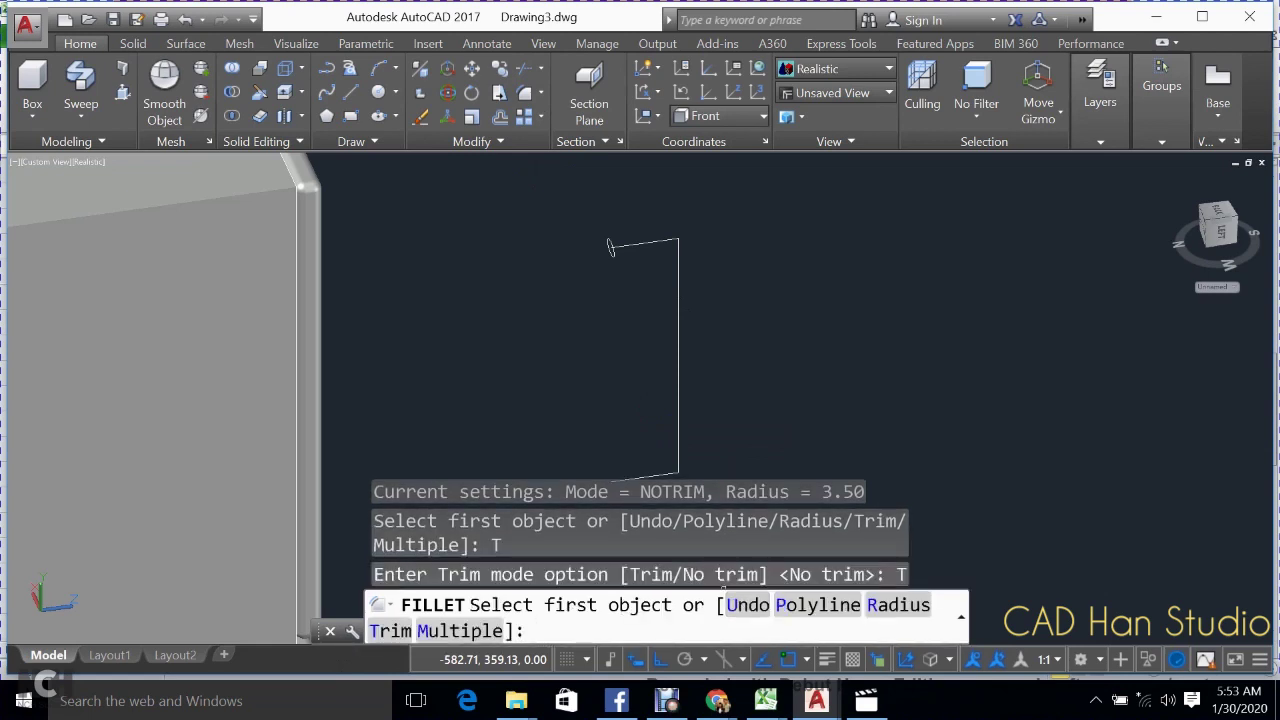
type("3.5")
key("Return")
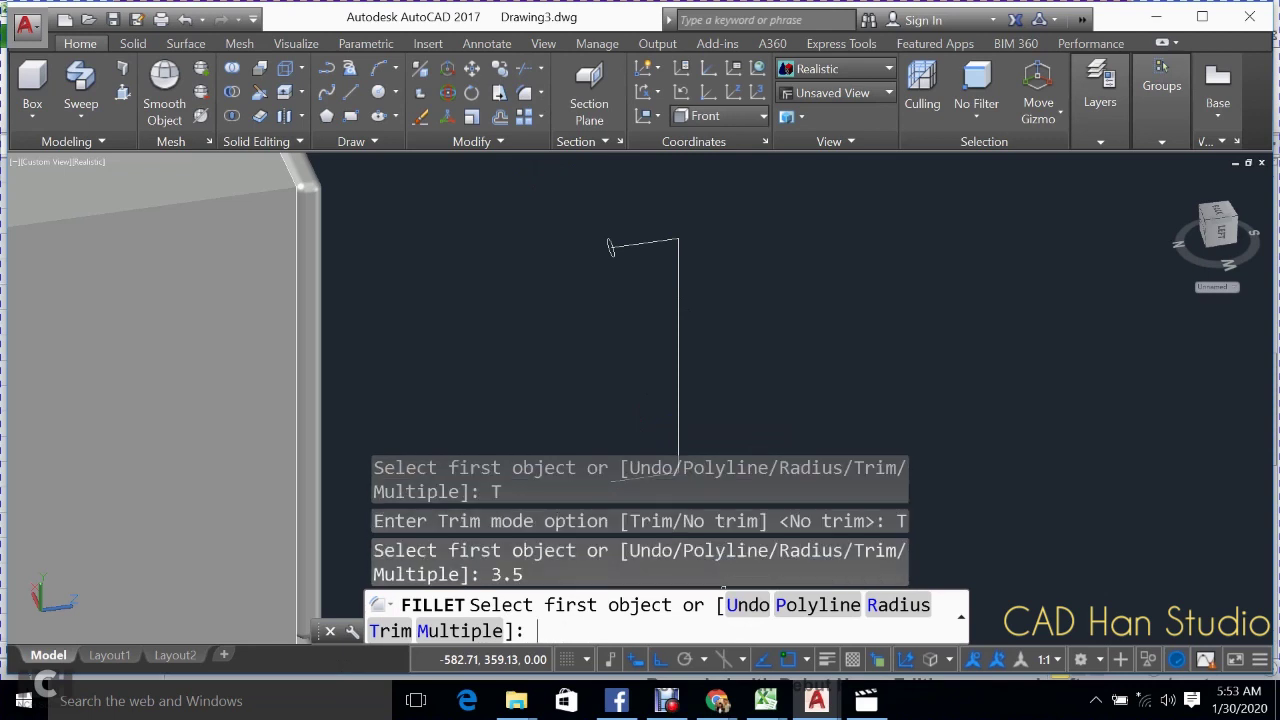
left_click(680, 305)
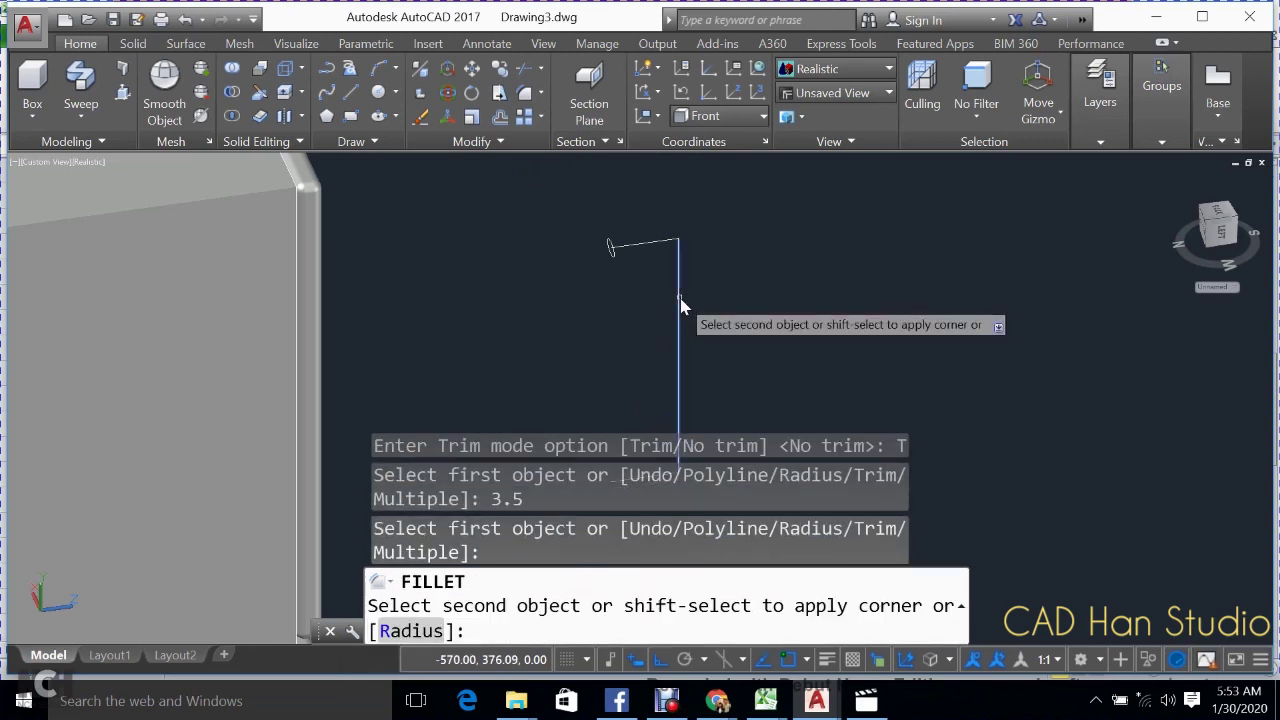
left_click(660, 251)
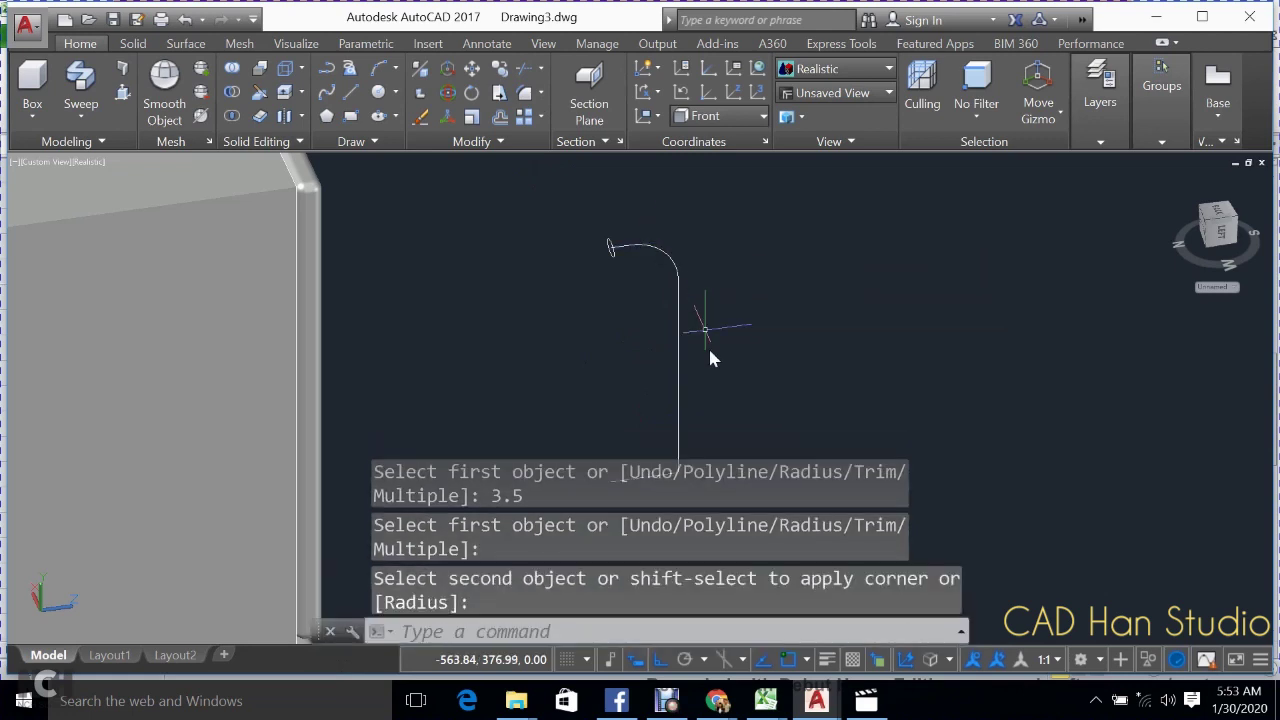
middle_click_drag(713, 348, 706, 277)
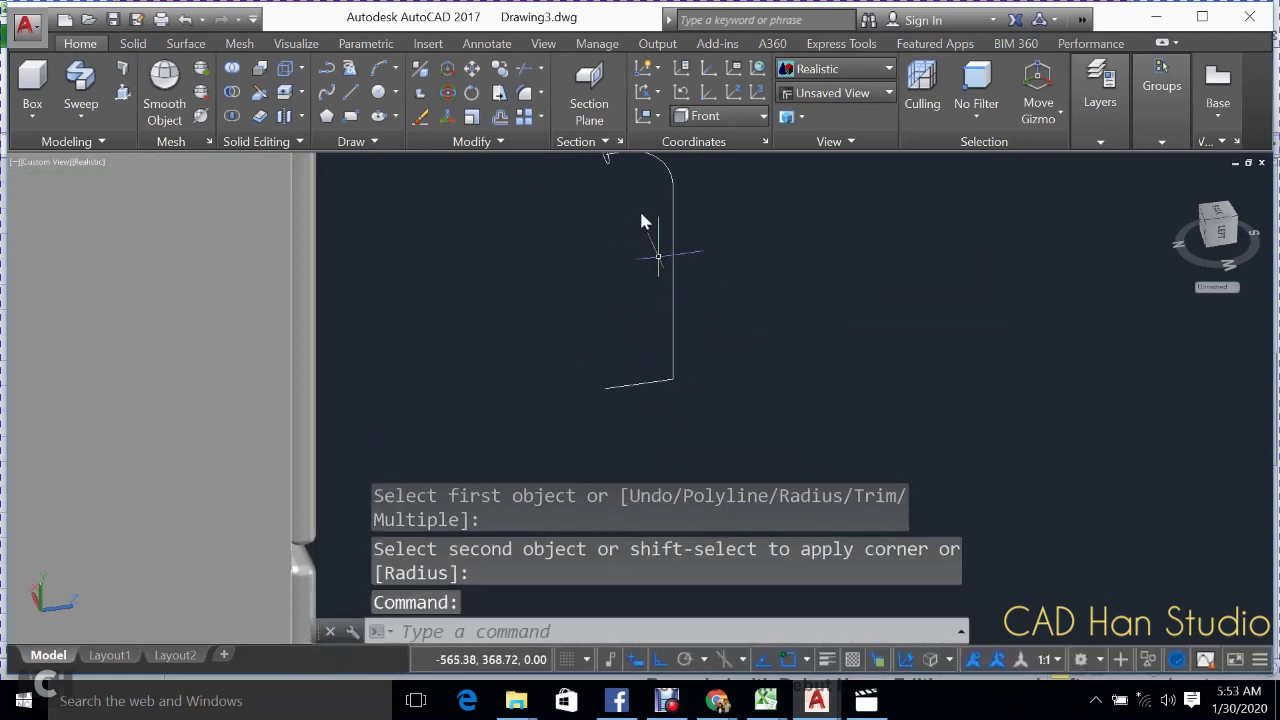
- Fillet the bottom corner between the vertical line and the bottom line
left_click(524, 93)
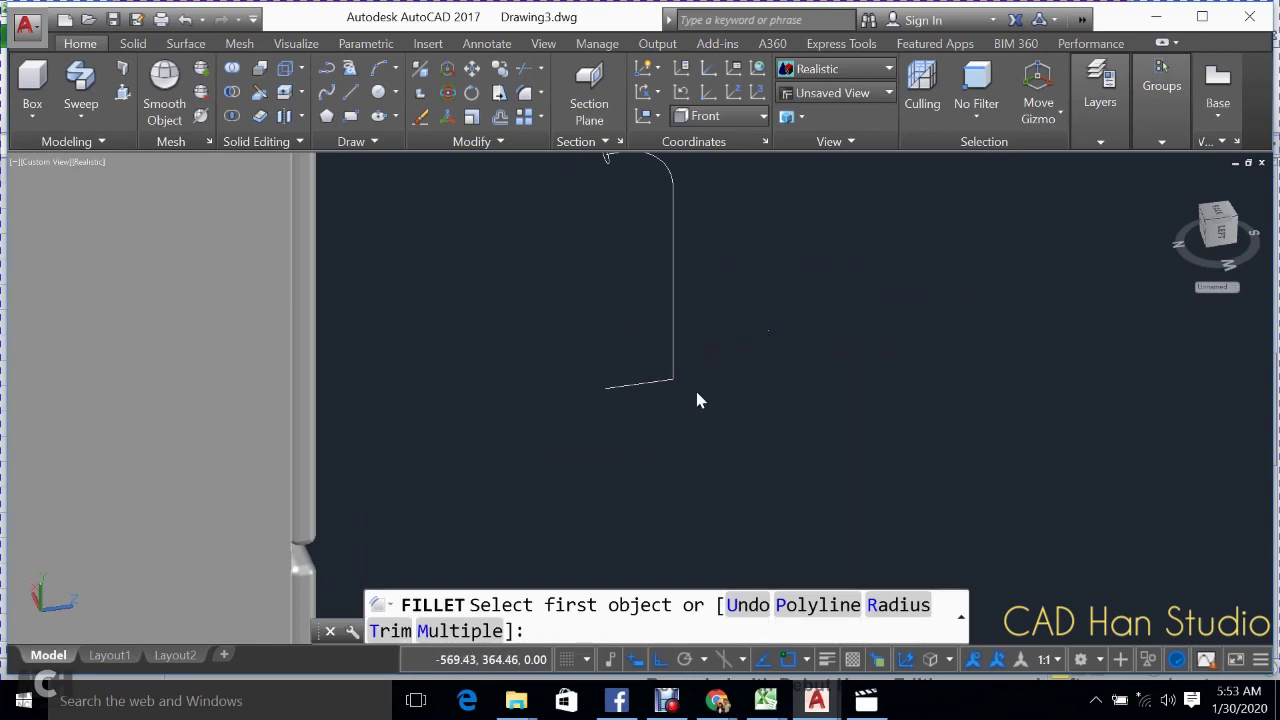
middle_click_drag(695, 392, 698, 430)
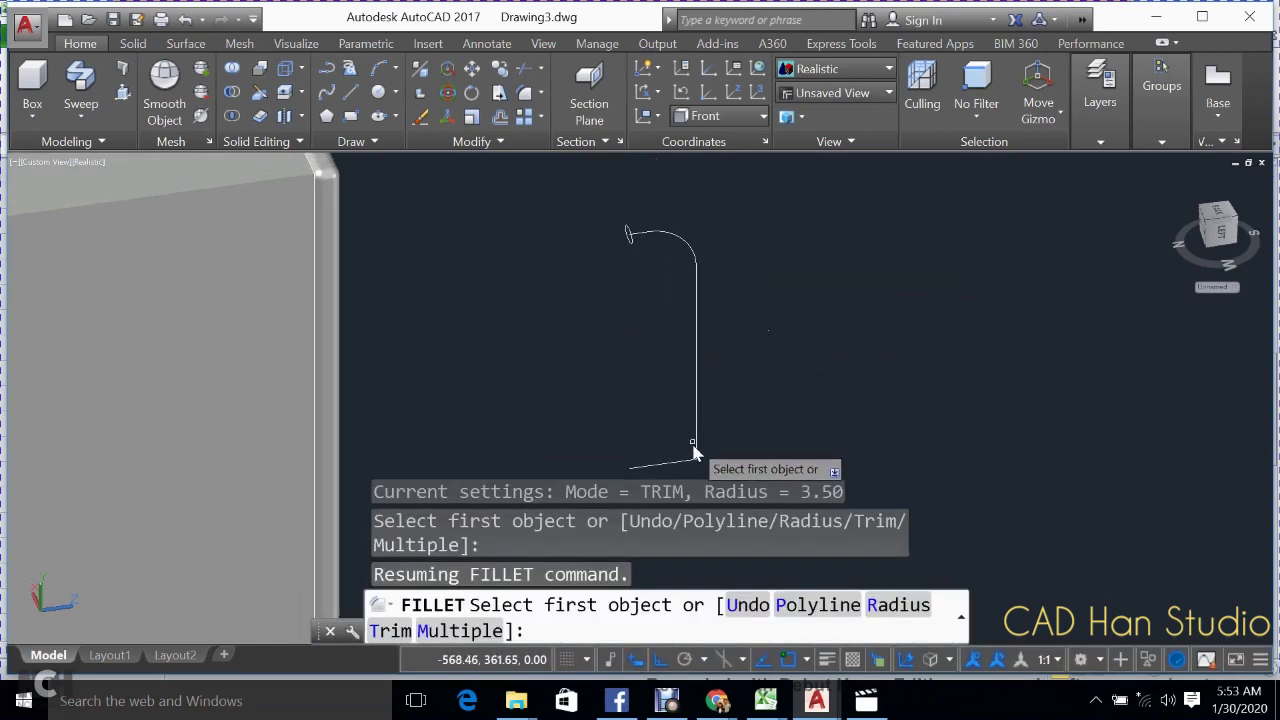
left_click(695, 446)
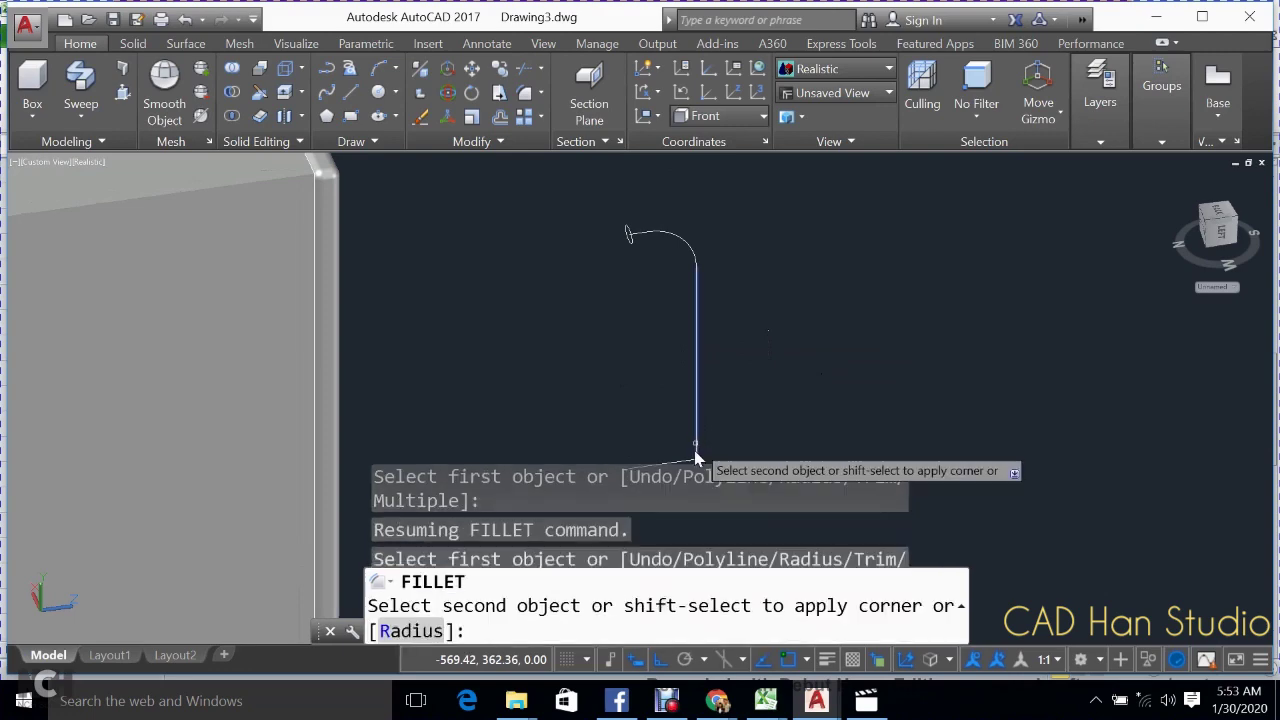
middle_click_drag(631, 398, 632, 370)
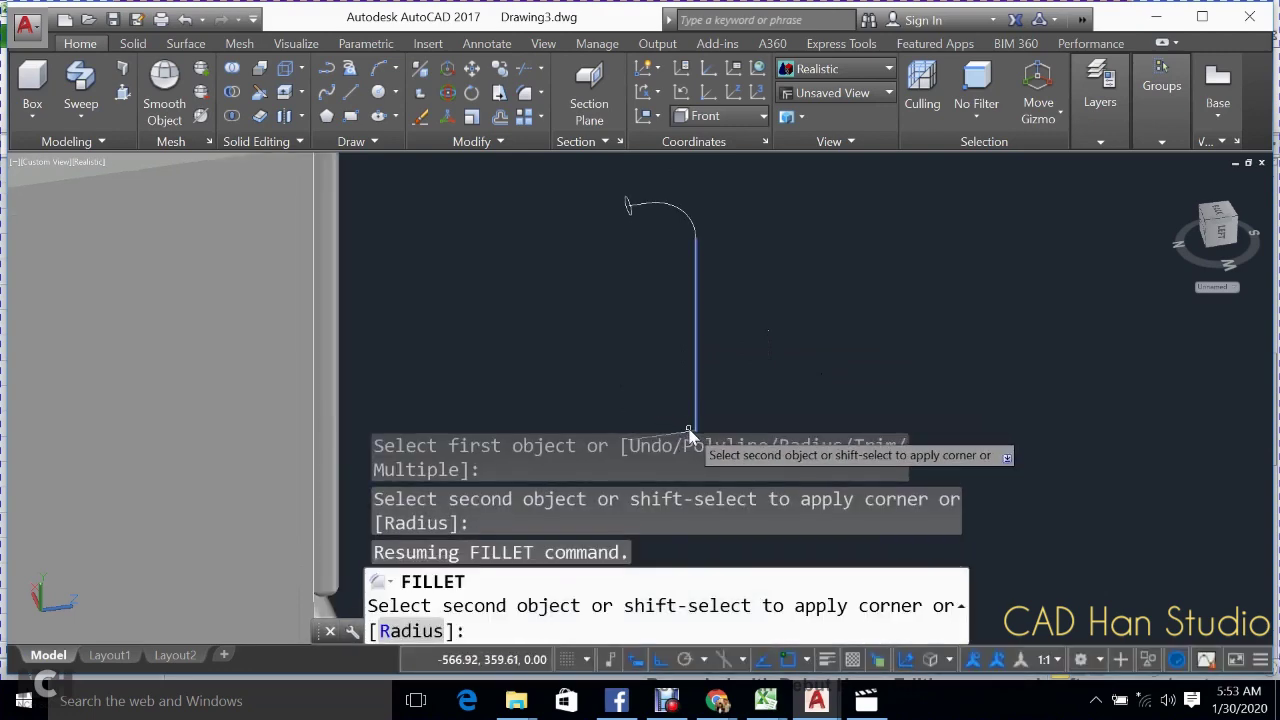
left_click(688, 432)
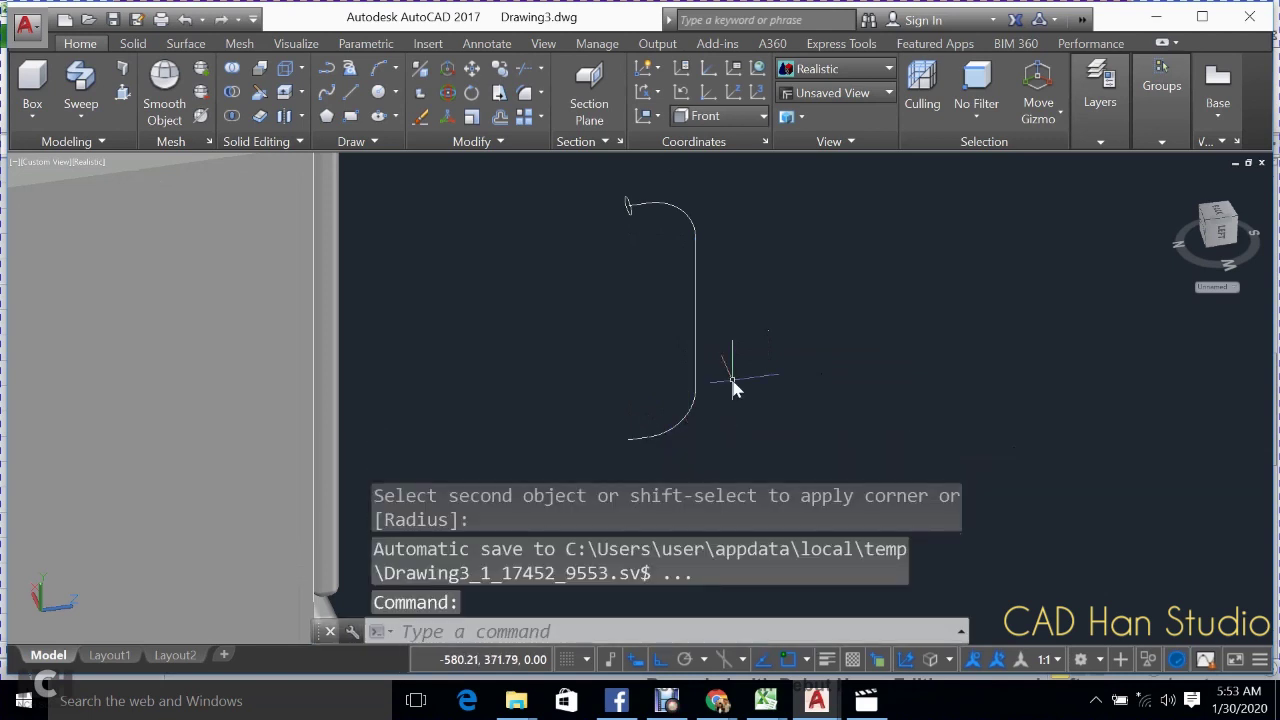
mouse_move(732, 381)
middle_mouse_down("shift")
mouse_move(691, 390)
mouse_move(683, 377)
mouse_move(751, 363)
mouse_move(762, 347)
middle_mouse_up("shift")
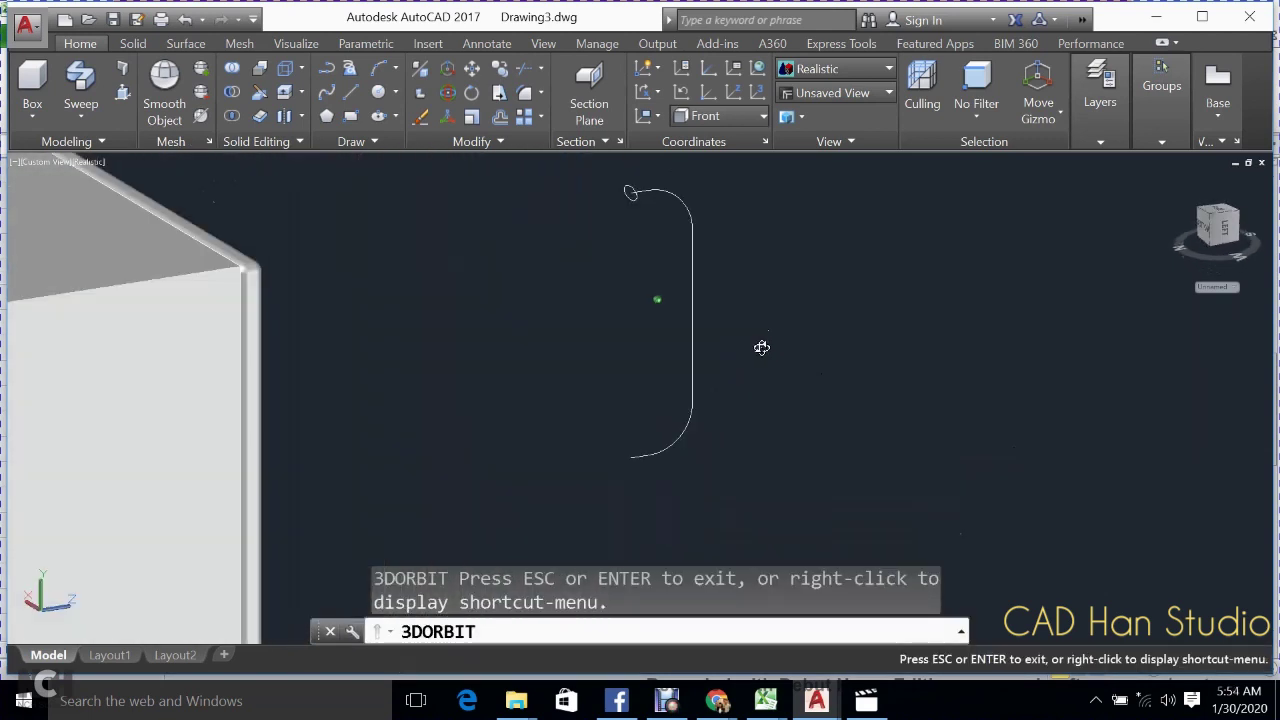
- Start a sweep with the small circle as profile, then cancel and undo it
left_click(80, 82)
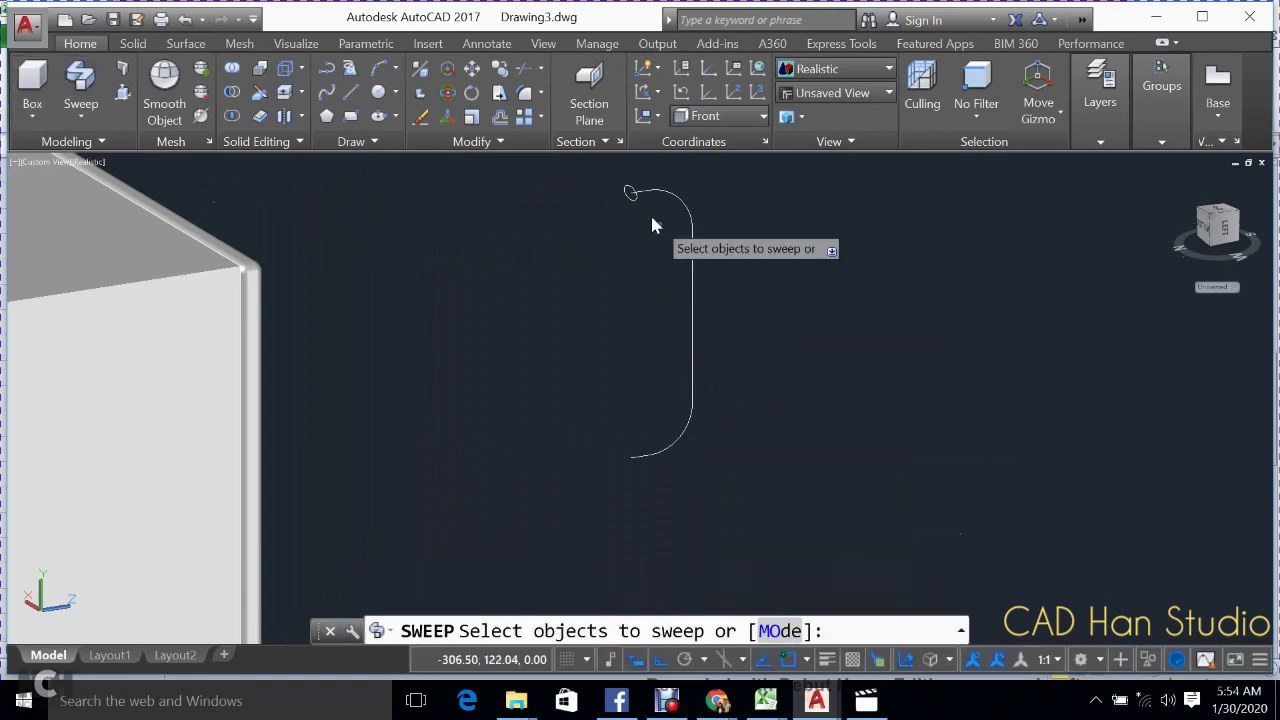
left_click(632, 193)
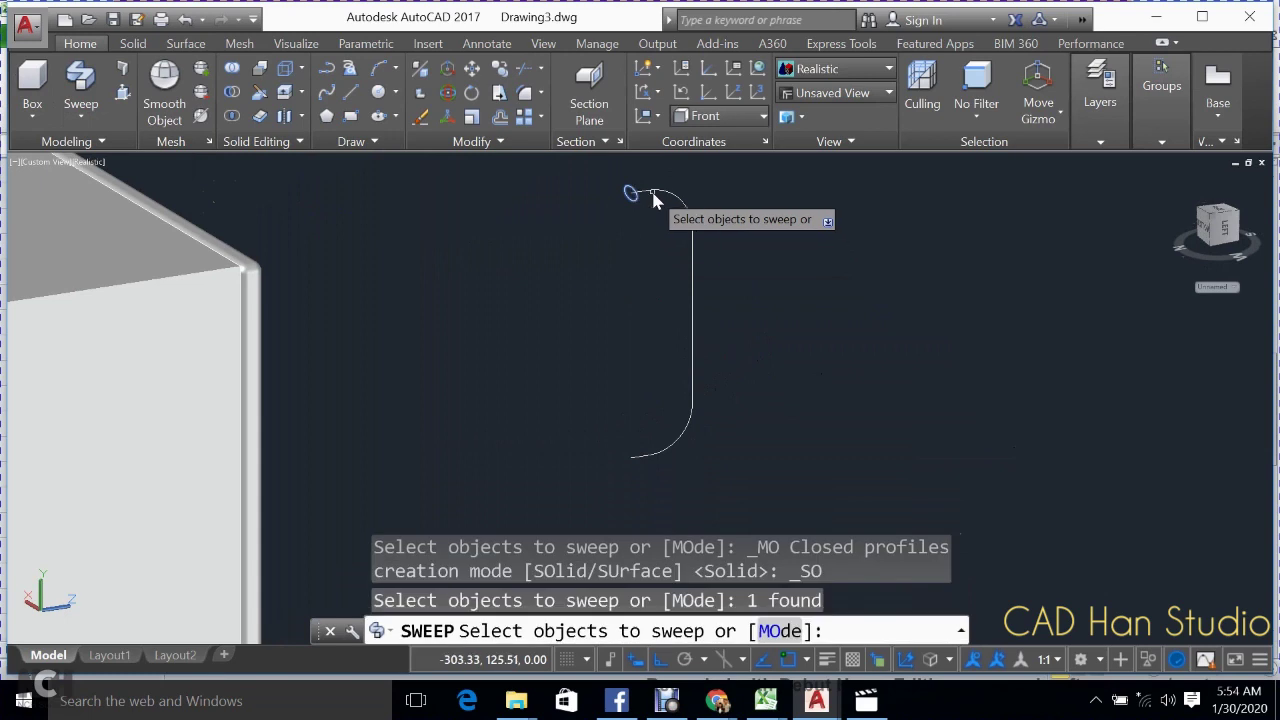
key("Return")
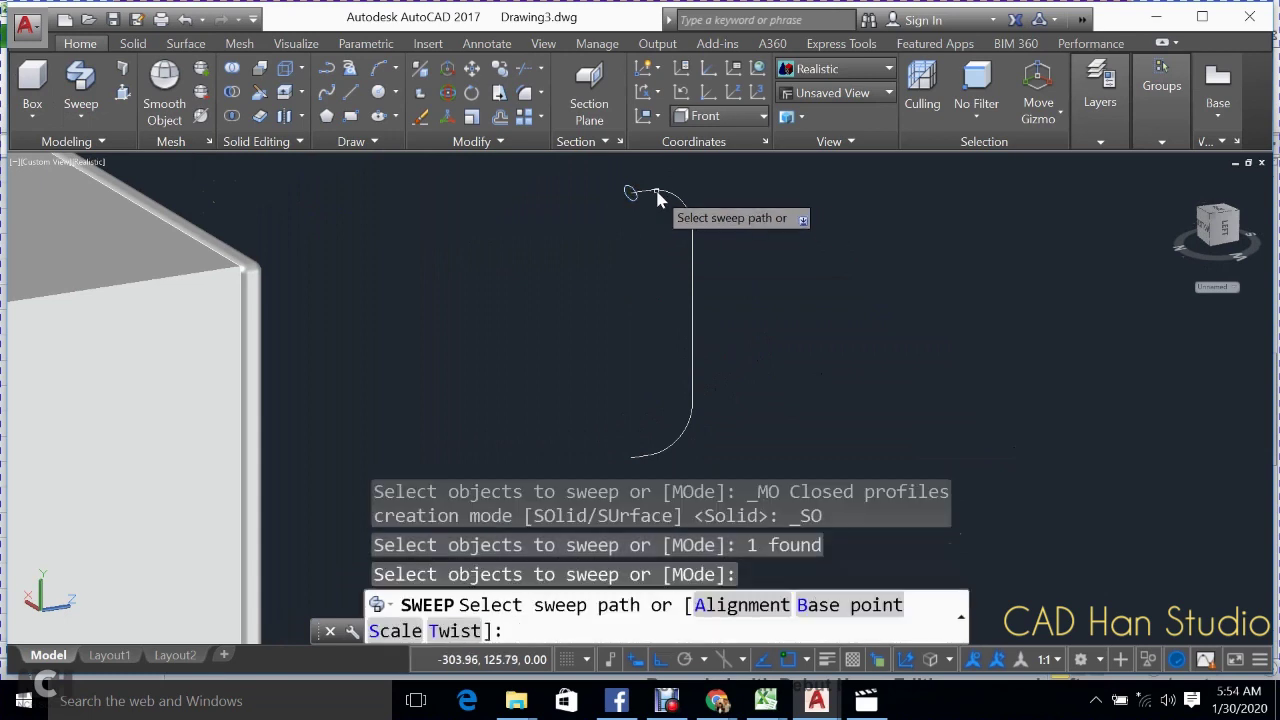
key("Escape")
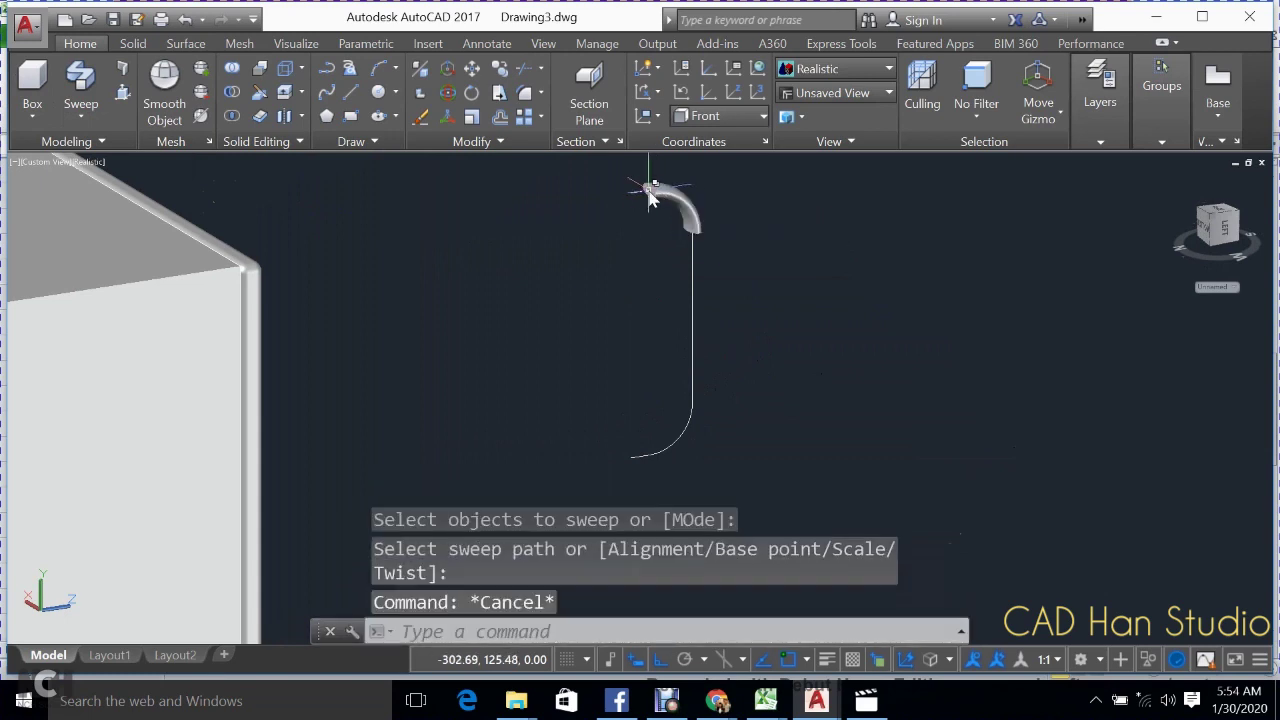
key("ctrl+z")
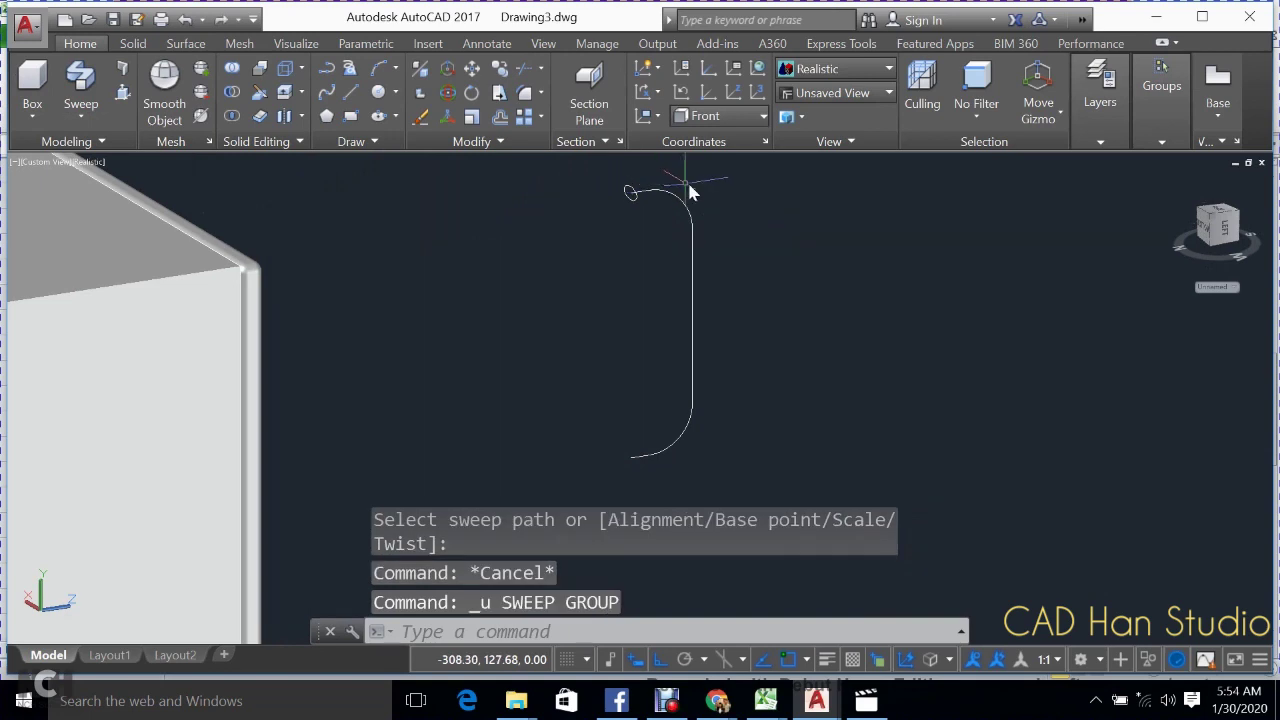
- Crossing-select the five handle-path pieces and join them with J into one spline
left_click(704, 183)
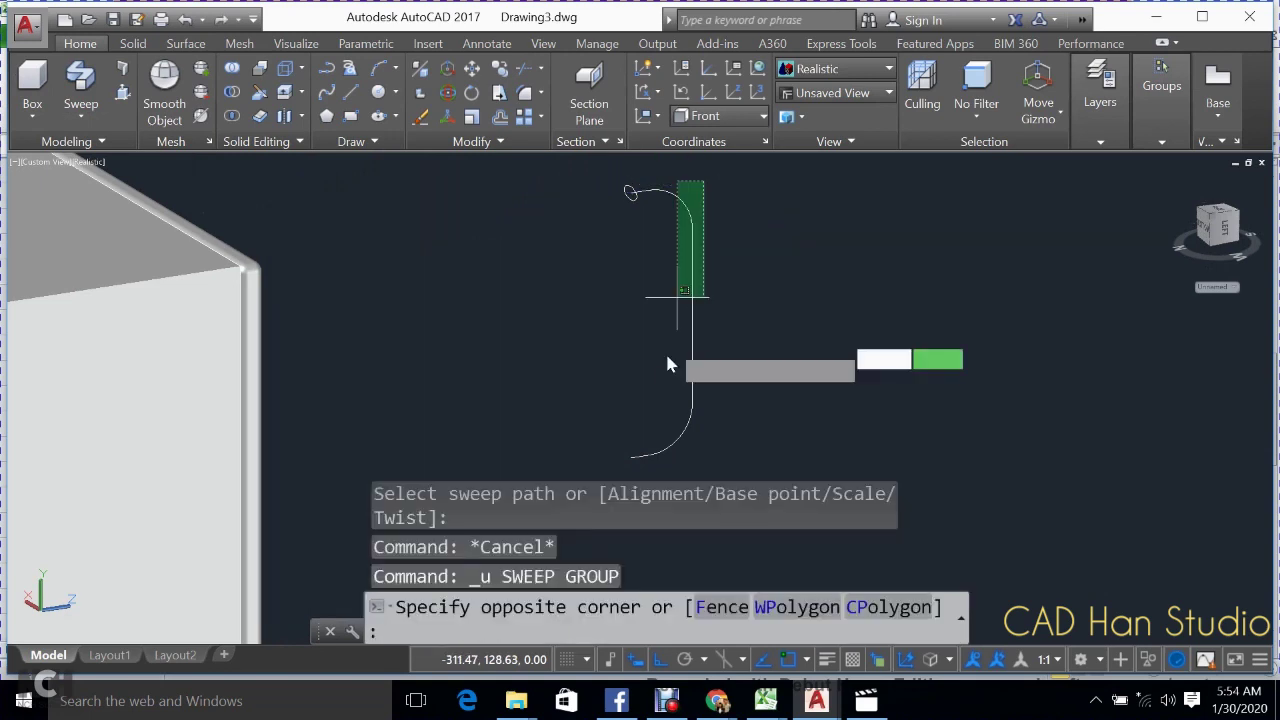
left_click(647, 463)
type("j")
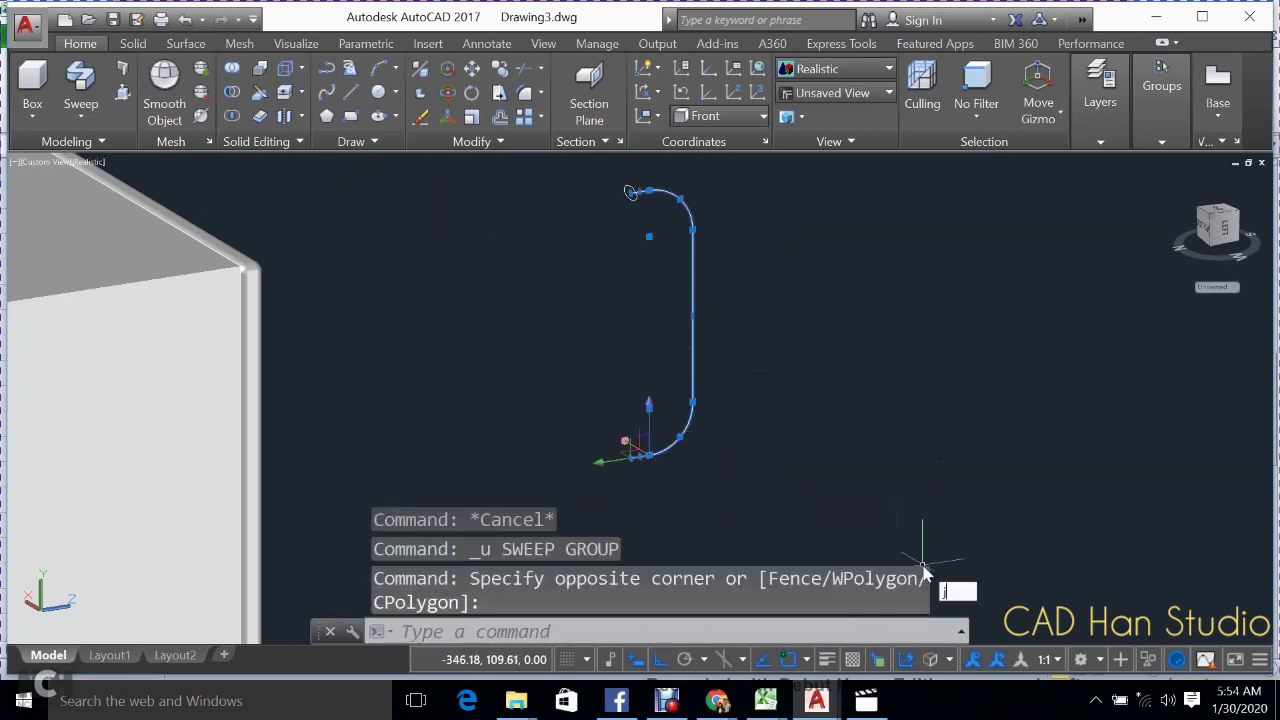
key("Return")
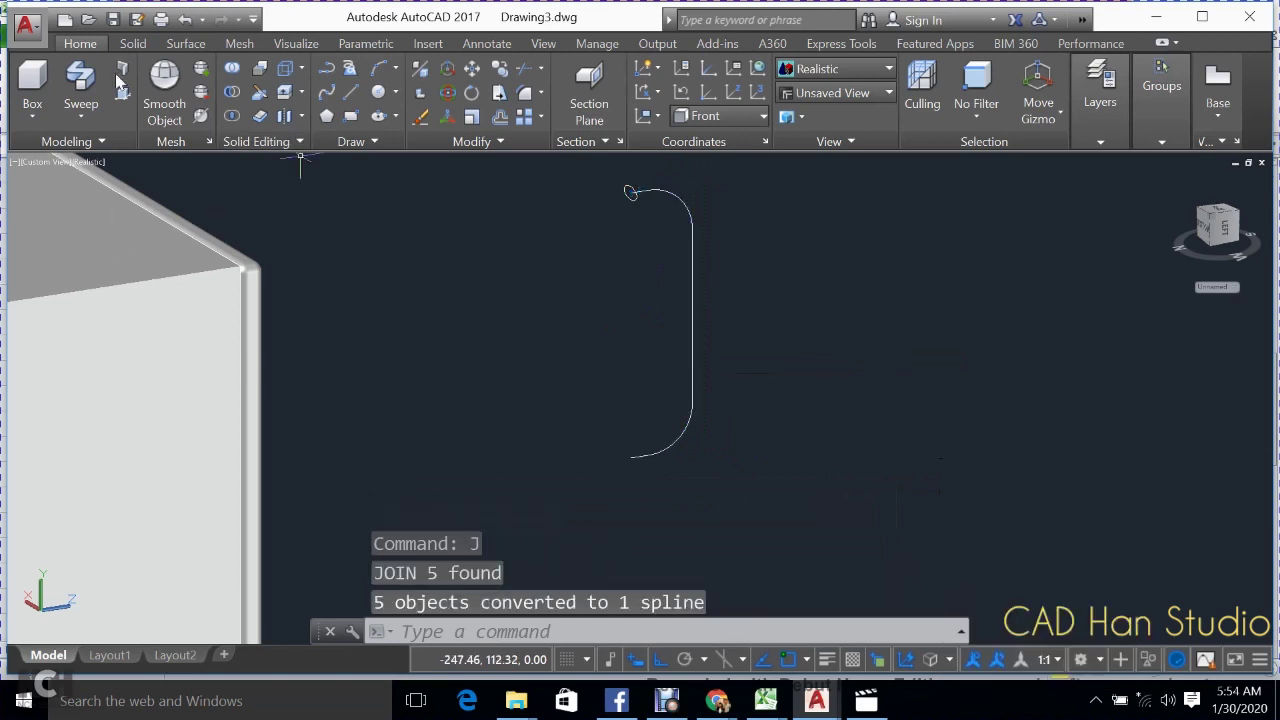
- Sweep the small ellipse along the joined curved spline into a solid tube handle
left_click(81, 80)
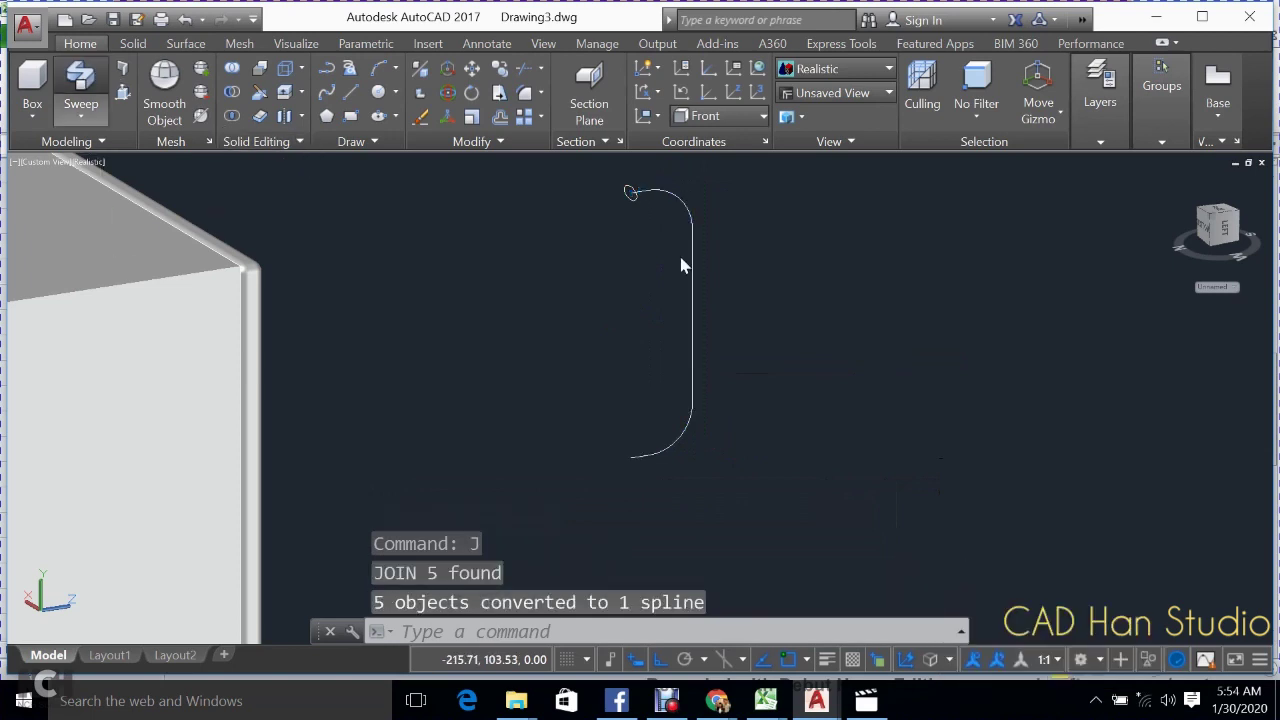
left_click(633, 199)
key("Return")
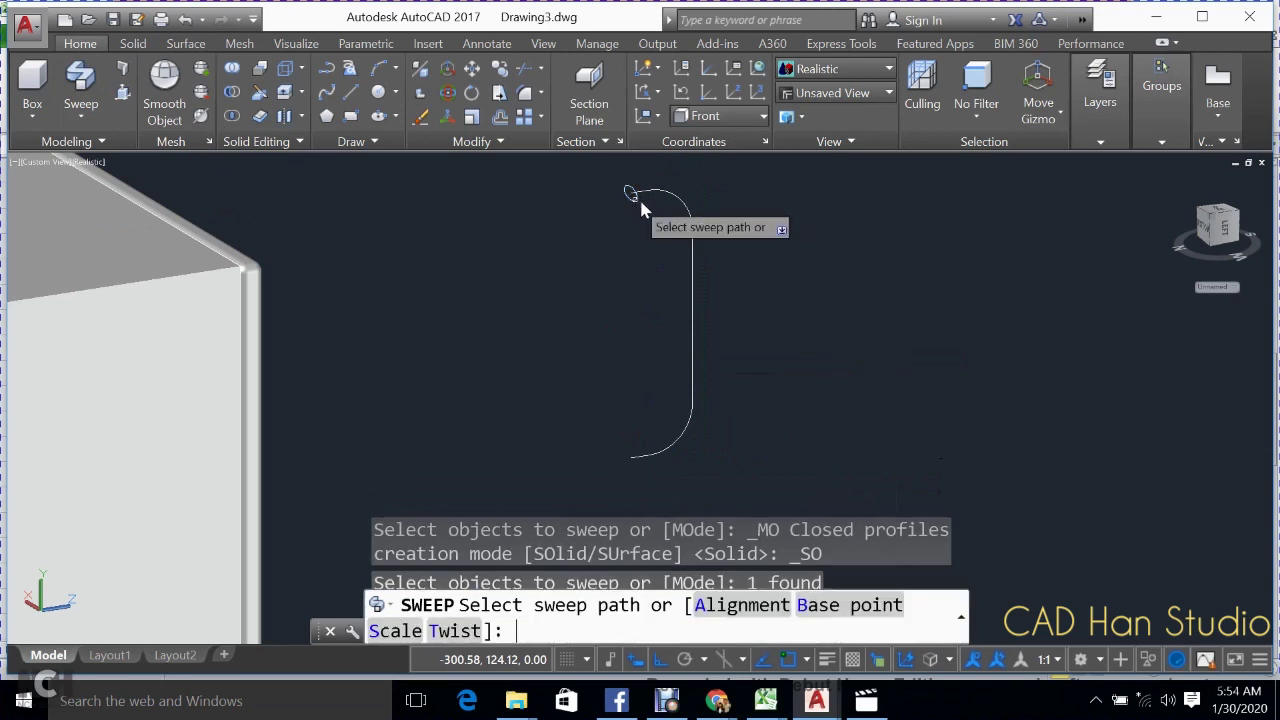
left_click(692, 305)
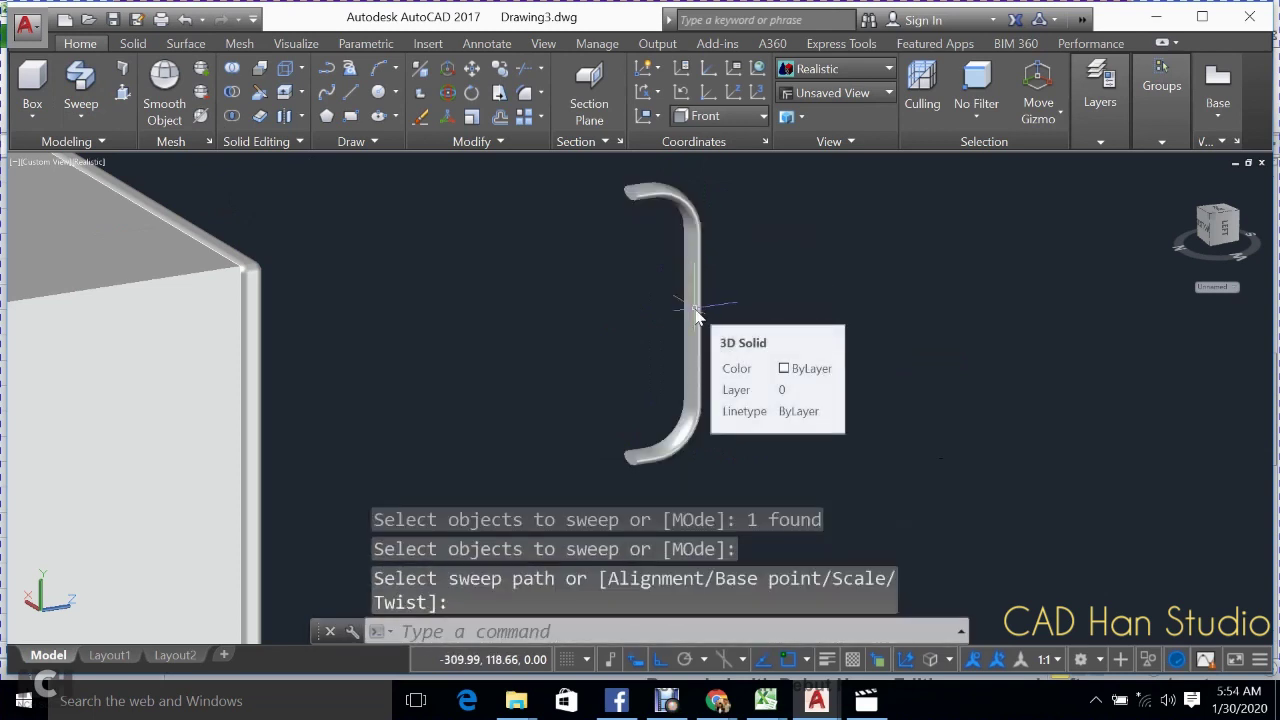
type("orbit")
key("Return")
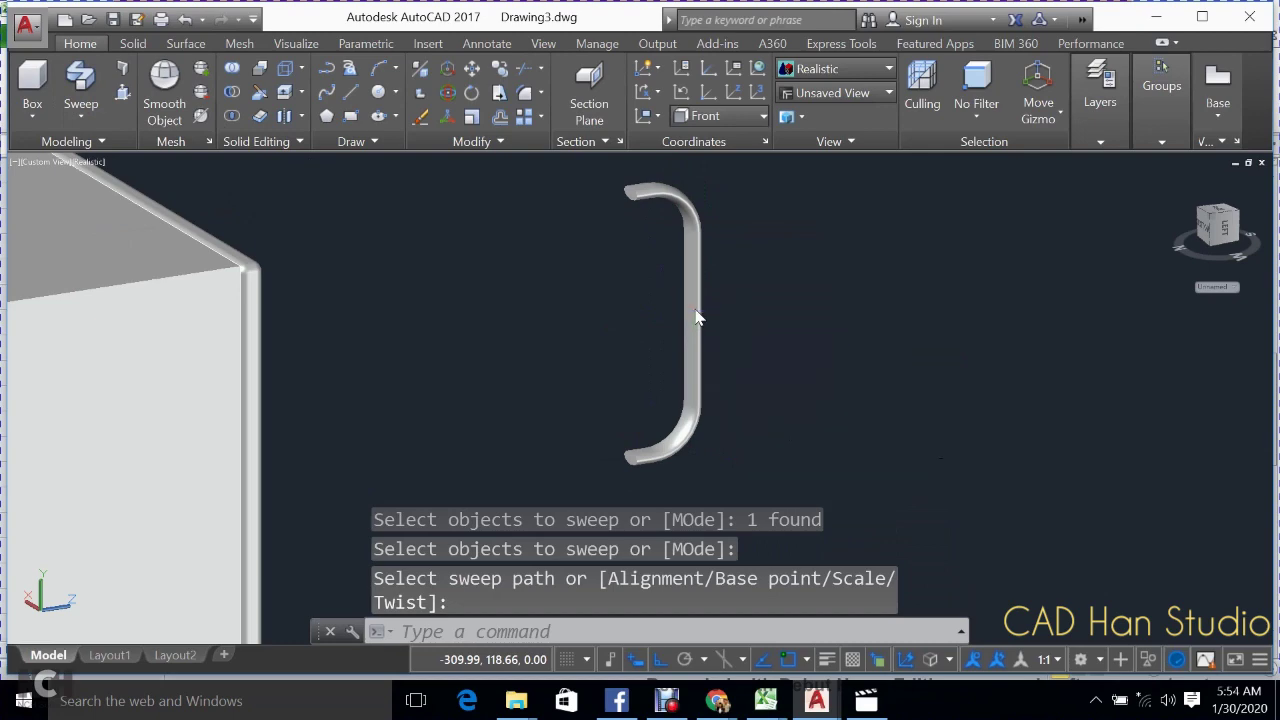
mouse_move(723, 316)
left_mouse_down()
mouse_move(551, 326)
mouse_move(510, 346)
mouse_move(586, 357)
mouse_move(711, 327)
left_mouse_up()
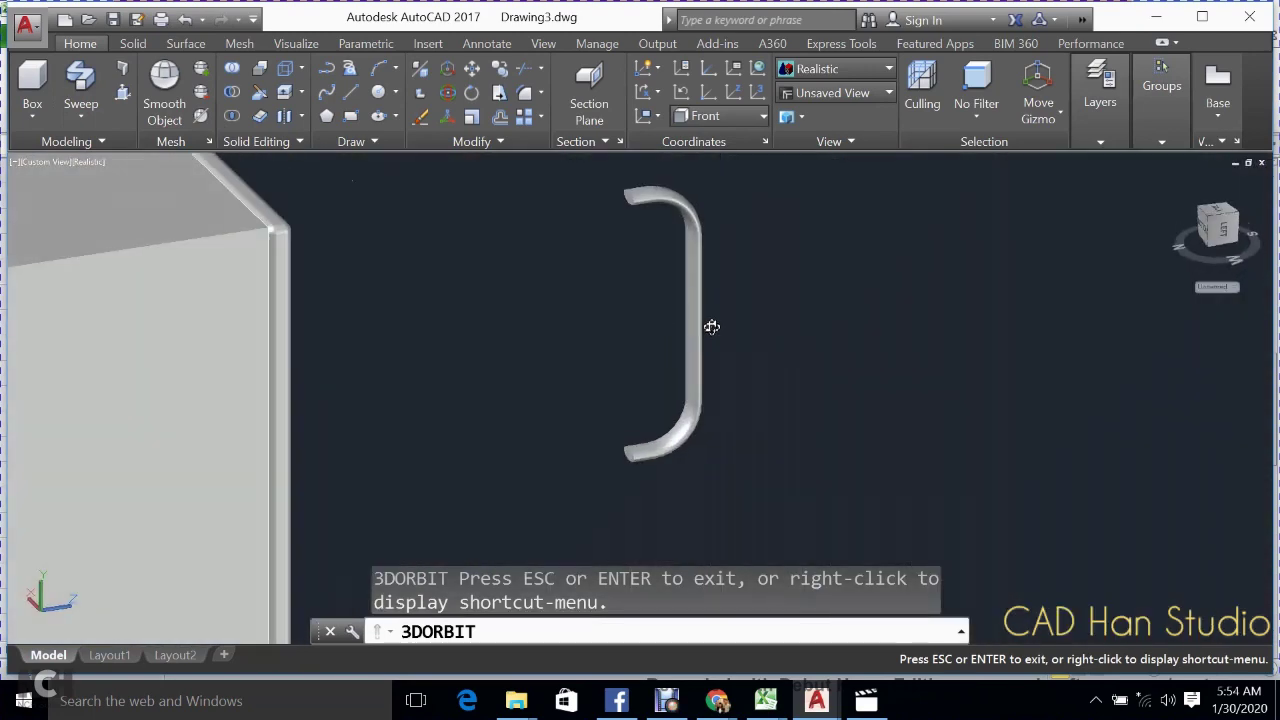
- Exit orbit and dismiss a stray OE command and selection window
key("Escape")
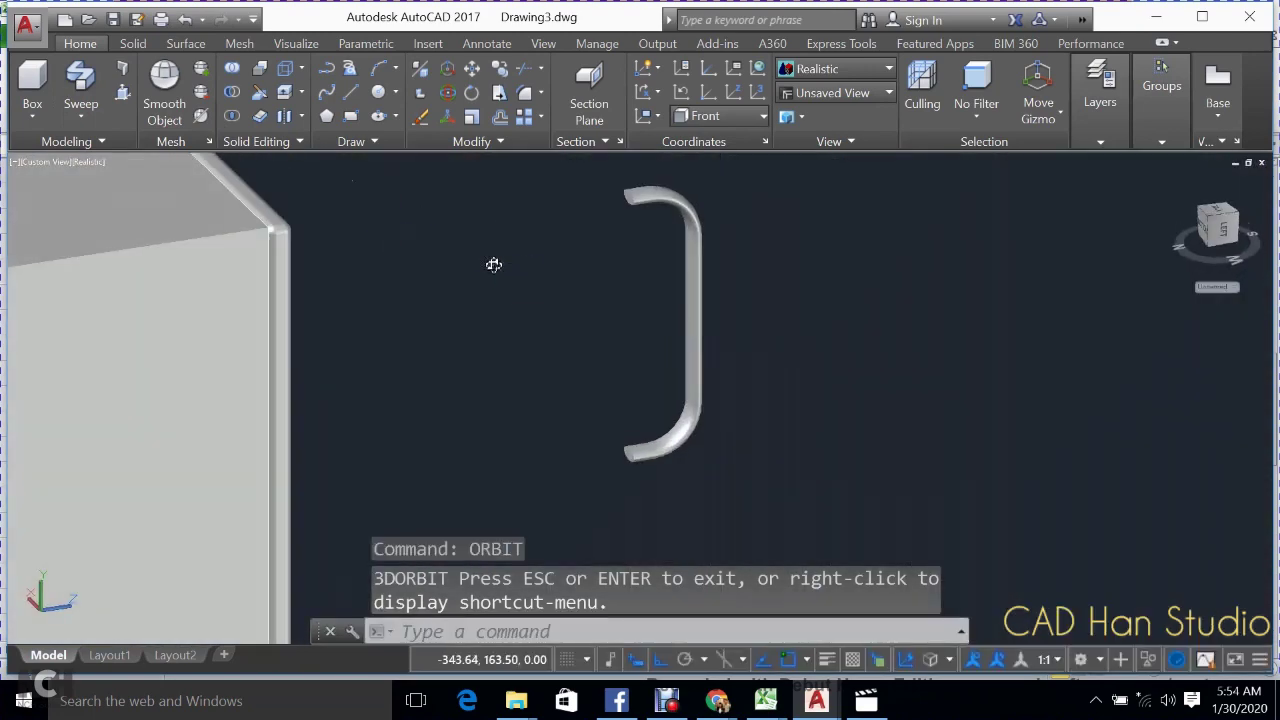
type("oe")
key("Return")
left_click(309, 317)
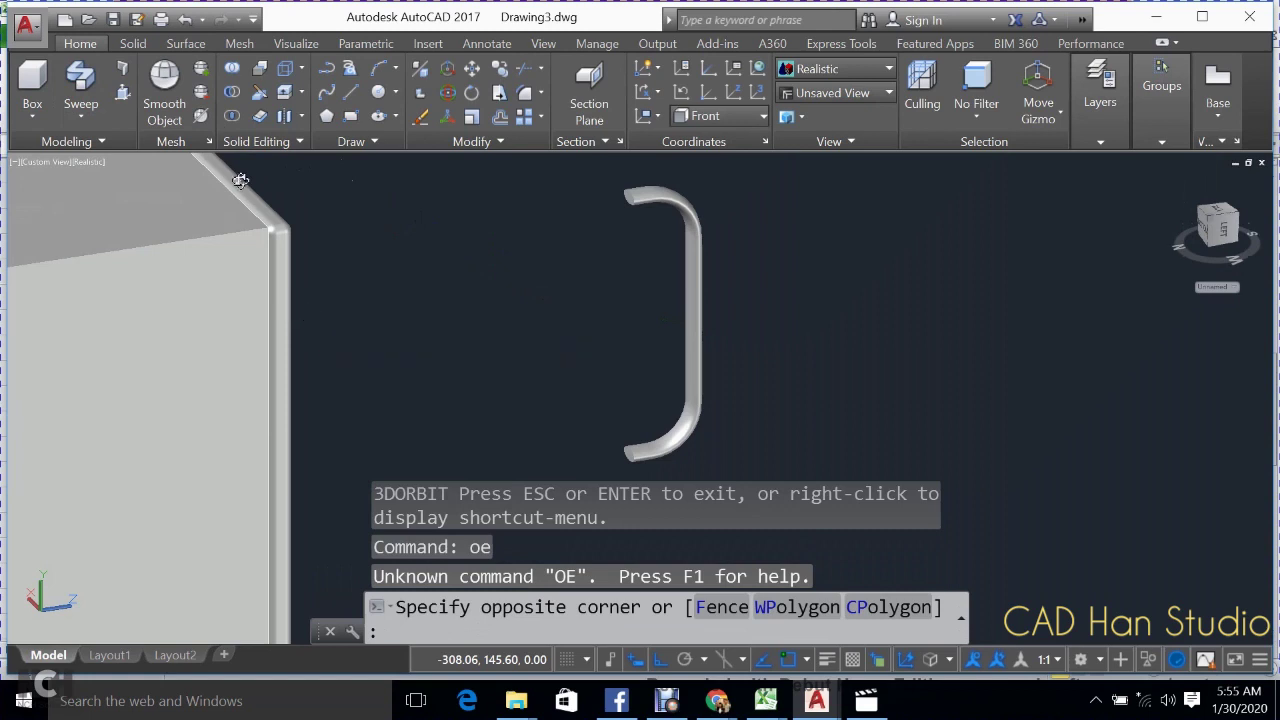
key("Escape")
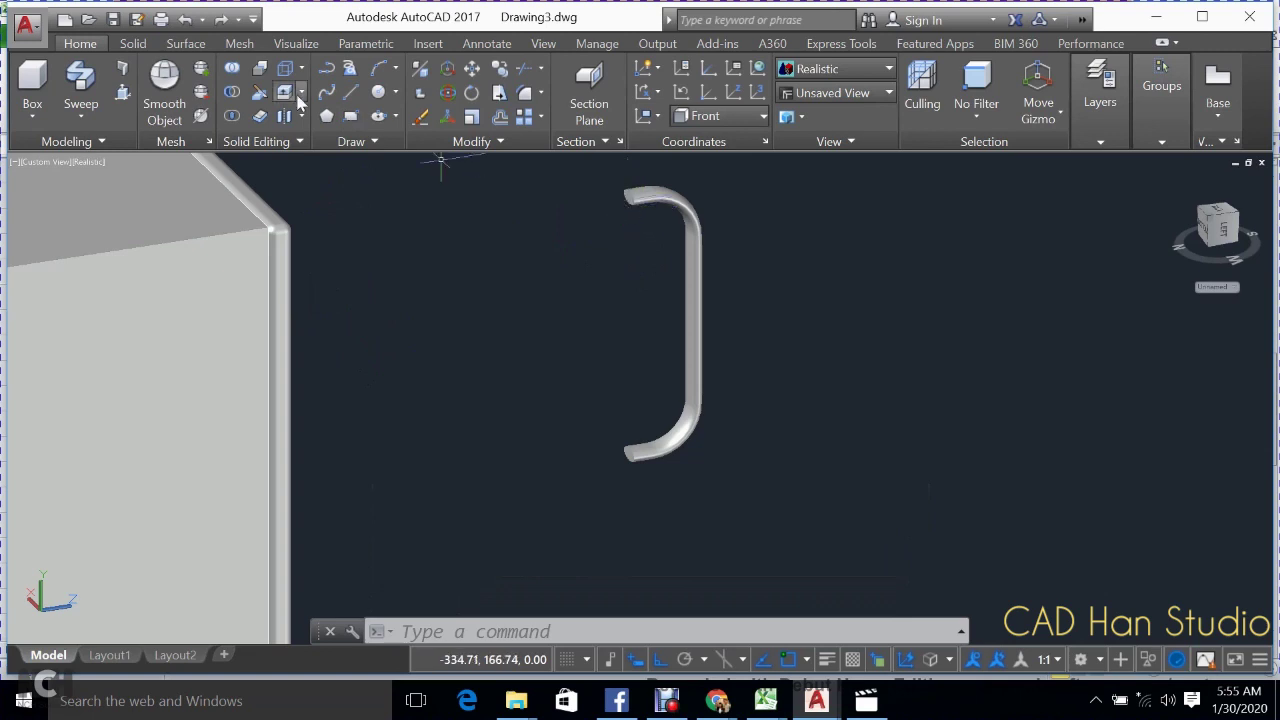
- Draw a vertical line from the handle's upper end to its lower end
left_click(350, 92)
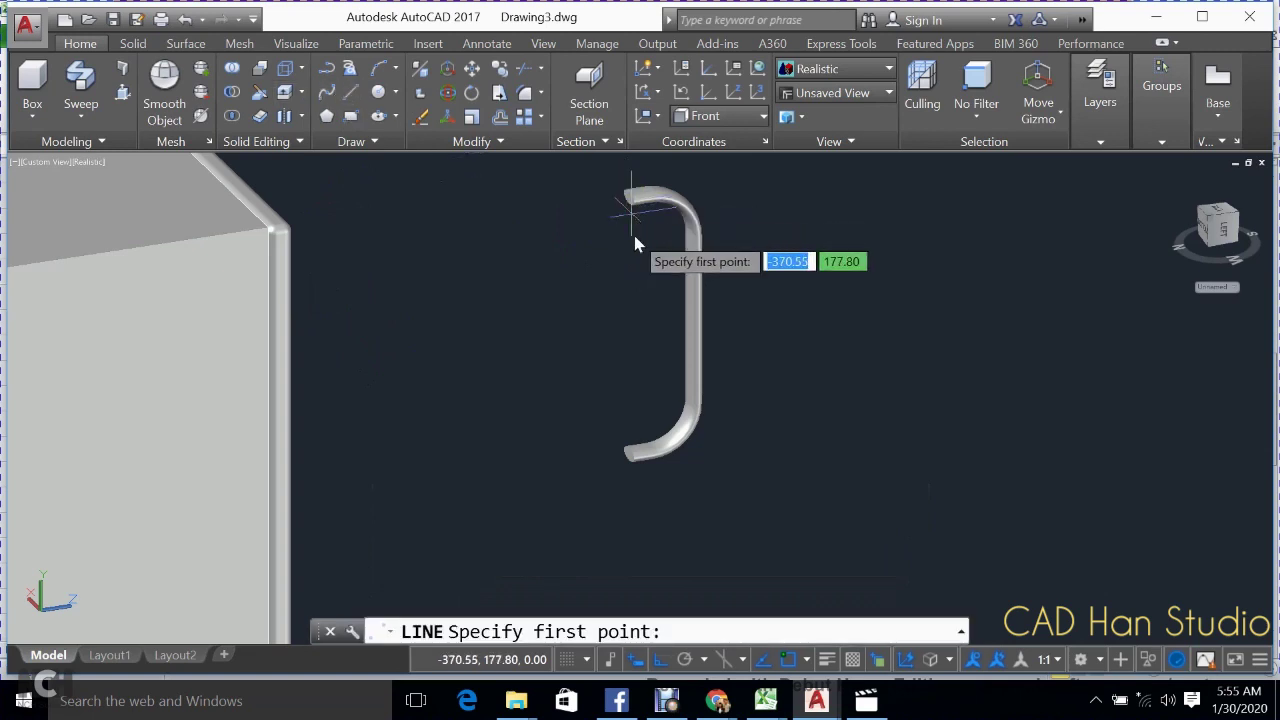
scroll(633, 232, "up", 2)
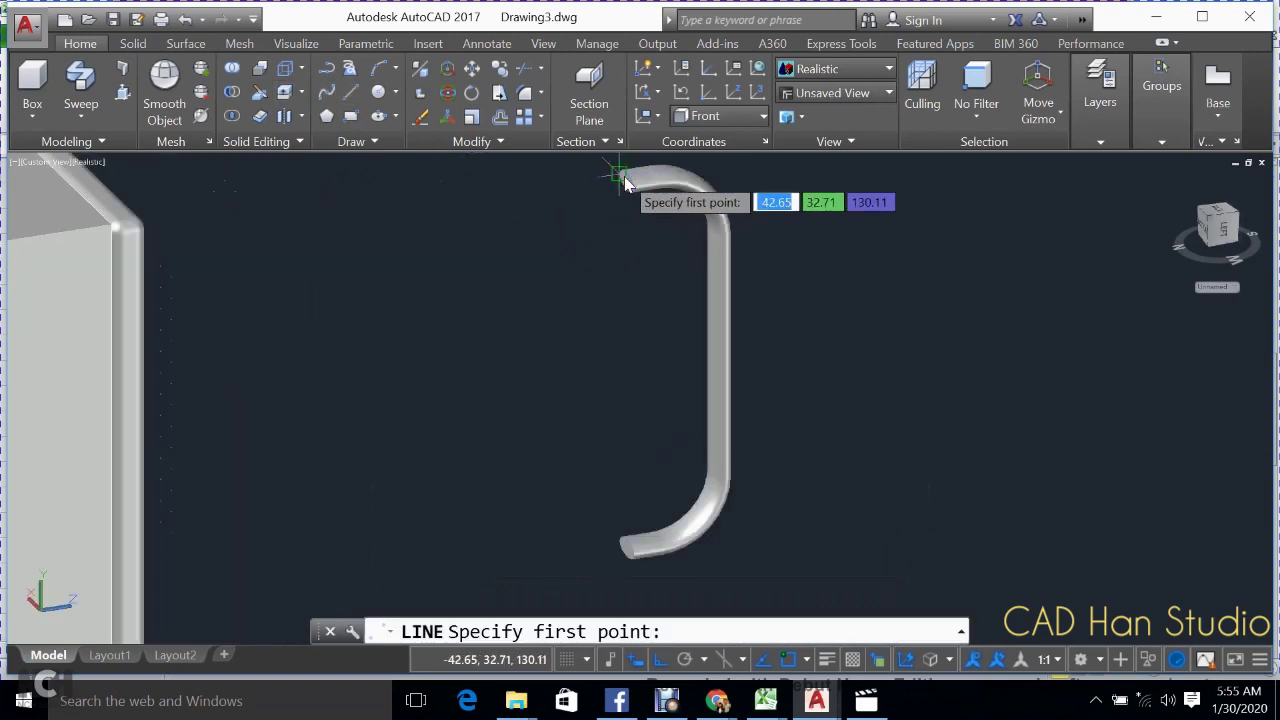
left_click(625, 180)
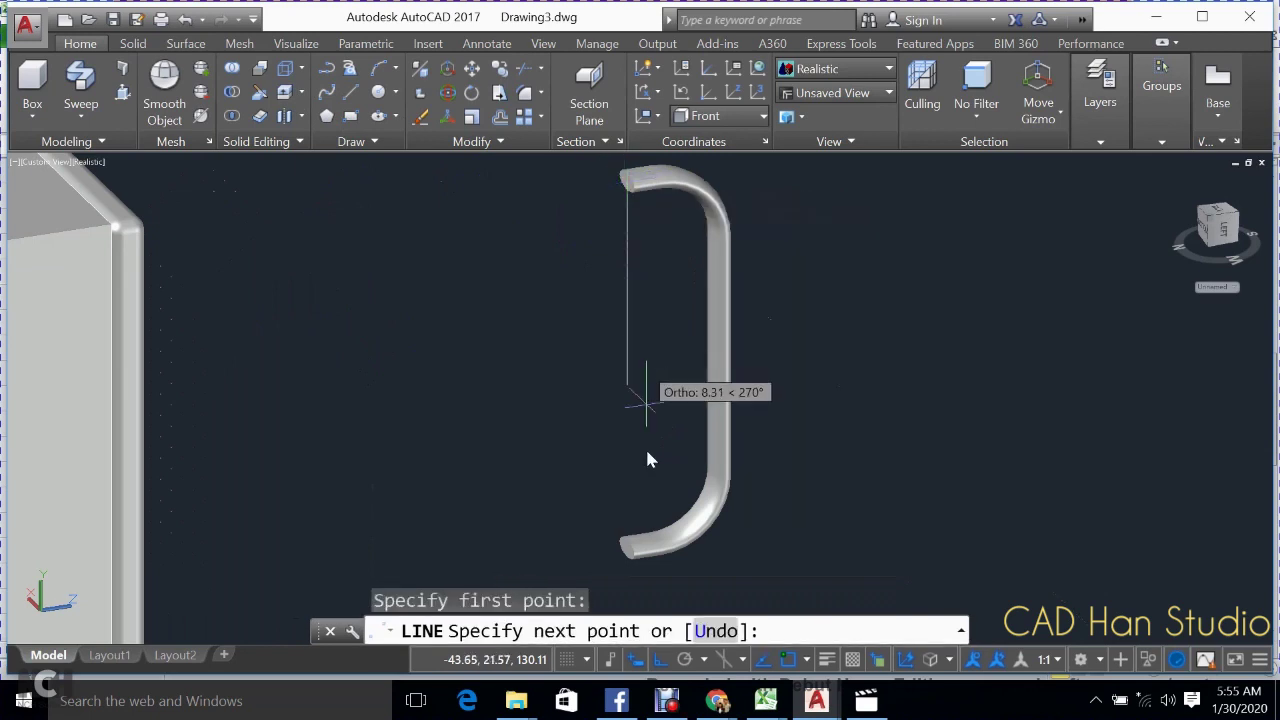
left_click(627, 553)
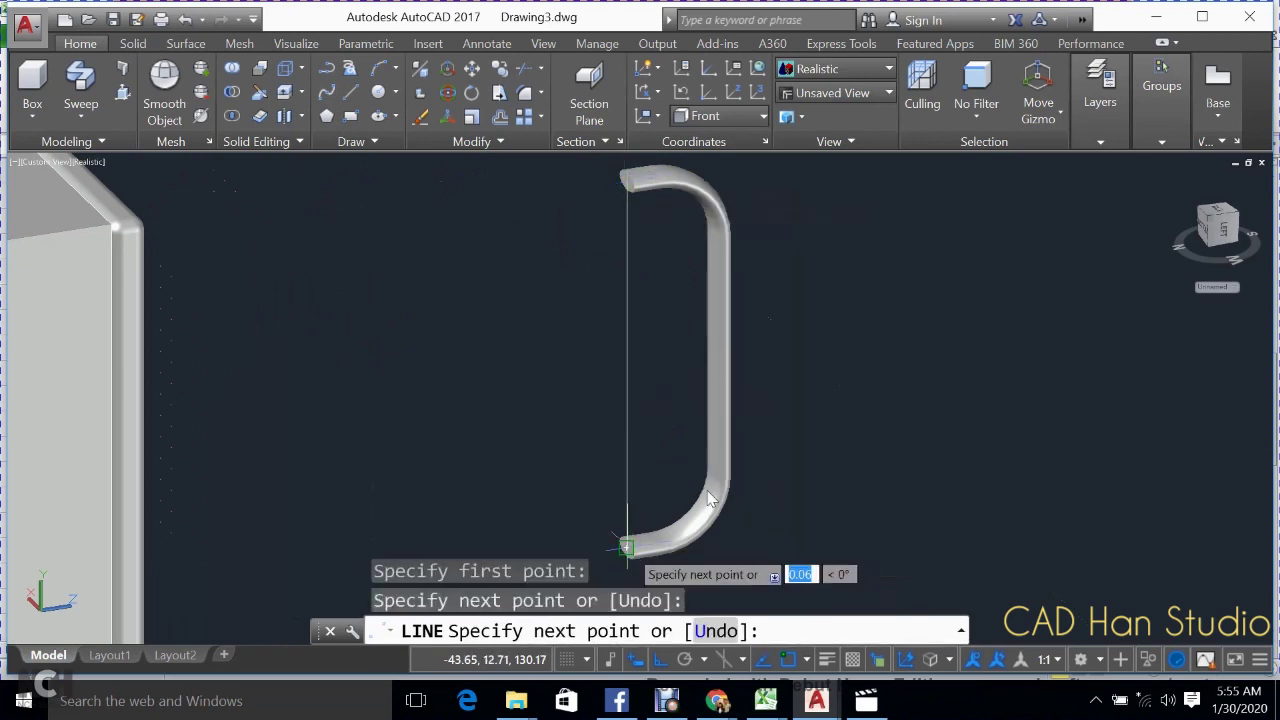
key("Escape")
key("Return")
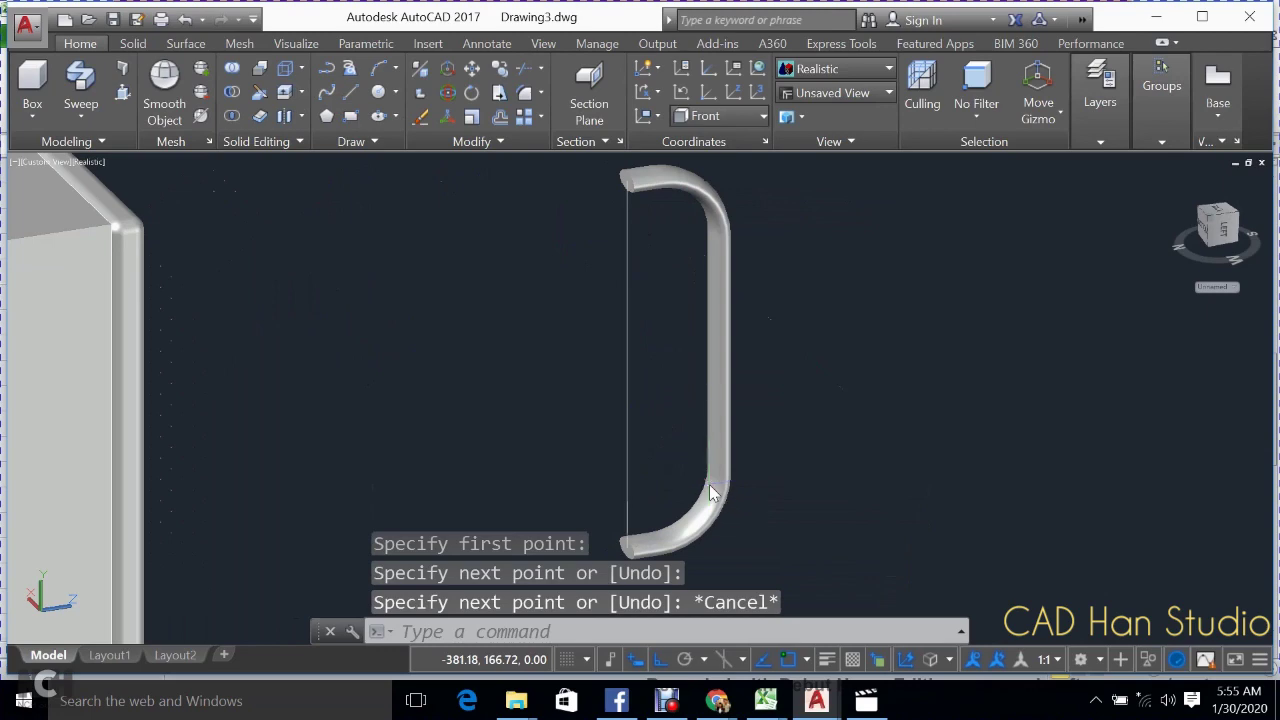
mouse_move(817, 451)
left_mouse_down()
mouse_move(711, 474)
mouse_move(594, 466)
mouse_move(766, 449)
left_mouse_up()
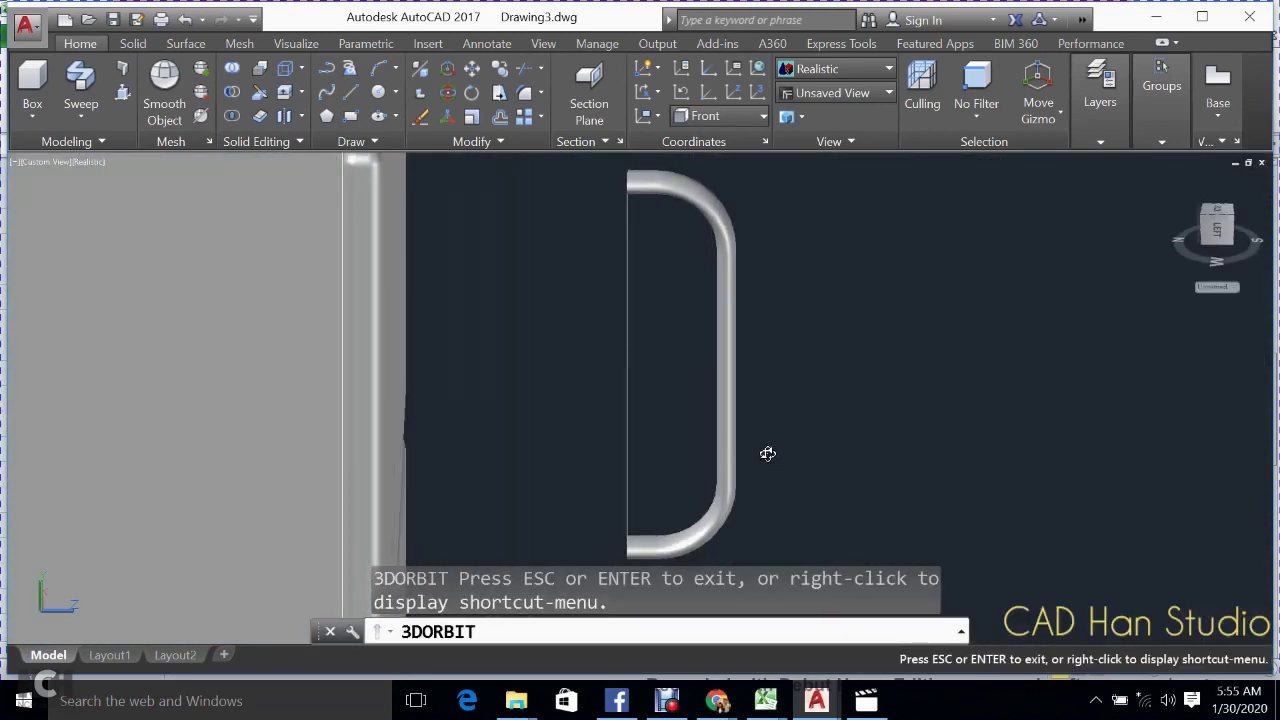
- Zoom out, orbit to an isometric view of the fridge, and window-select the loose handle
scroll(767, 453, "down", 2)
scroll(767, 453, "down", 4)
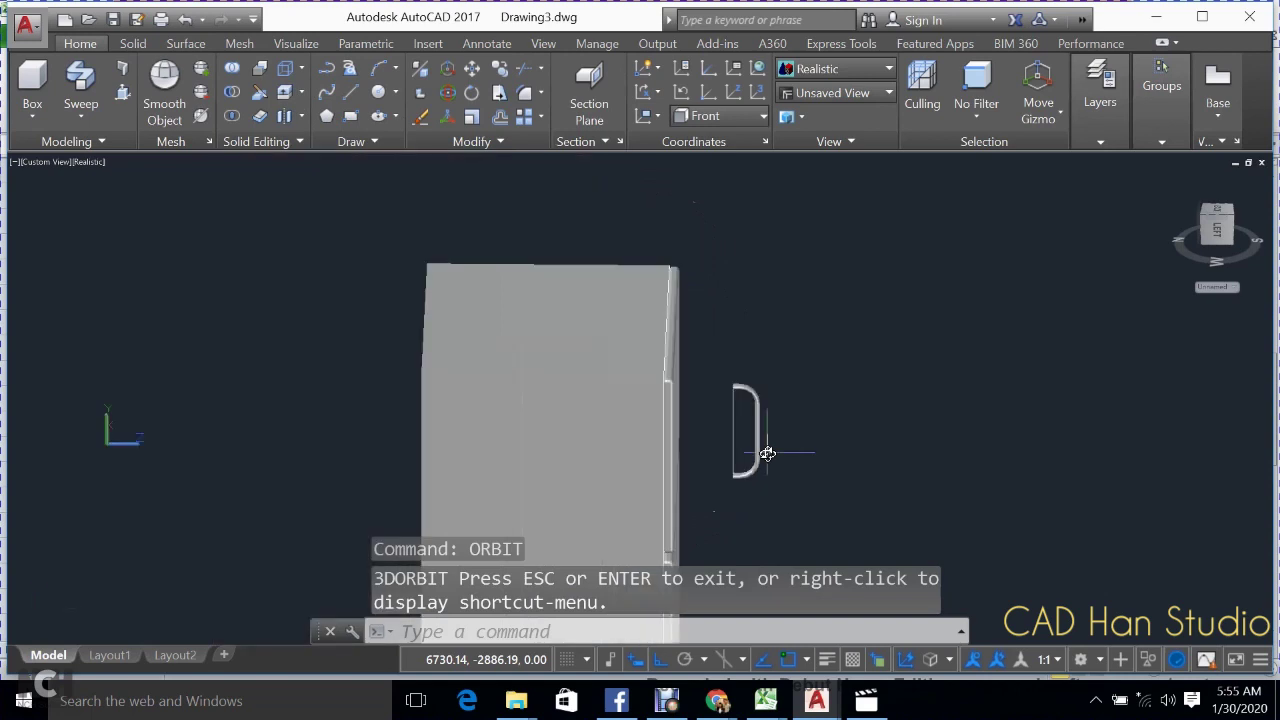
type("or")
key("Return")
mouse_move(766, 451)
left_mouse_down()
mouse_move(800, 451)
mouse_move(694, 457)
left_mouse_up()
key("Escape")
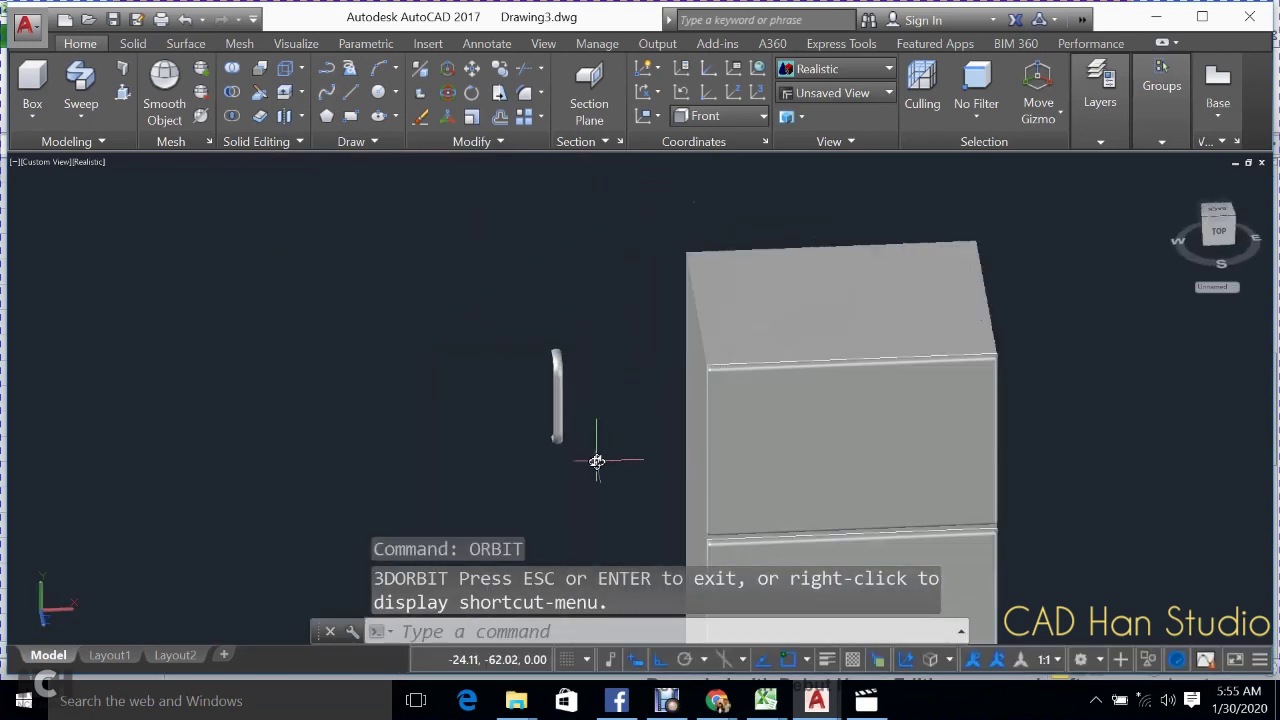
key("Return")
left_click_drag(597, 463, 619, 452)
key("Escape")
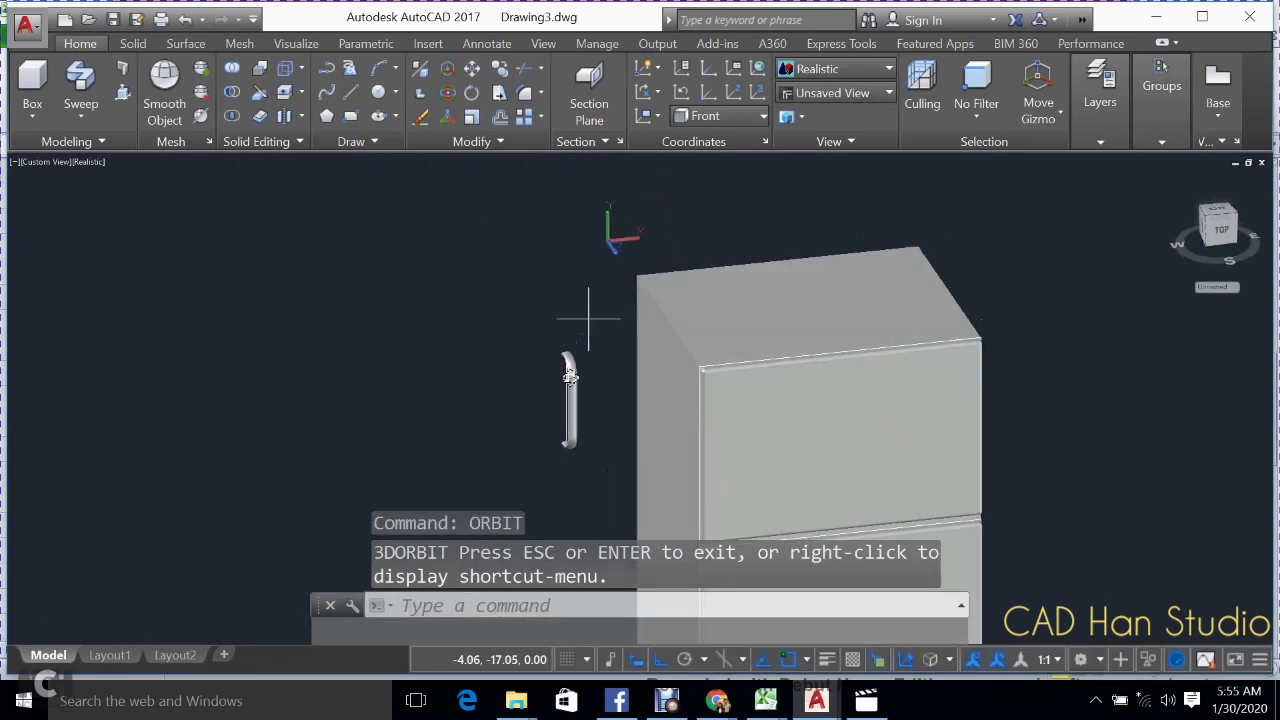
left_click(588, 320)
left_click(547, 465)
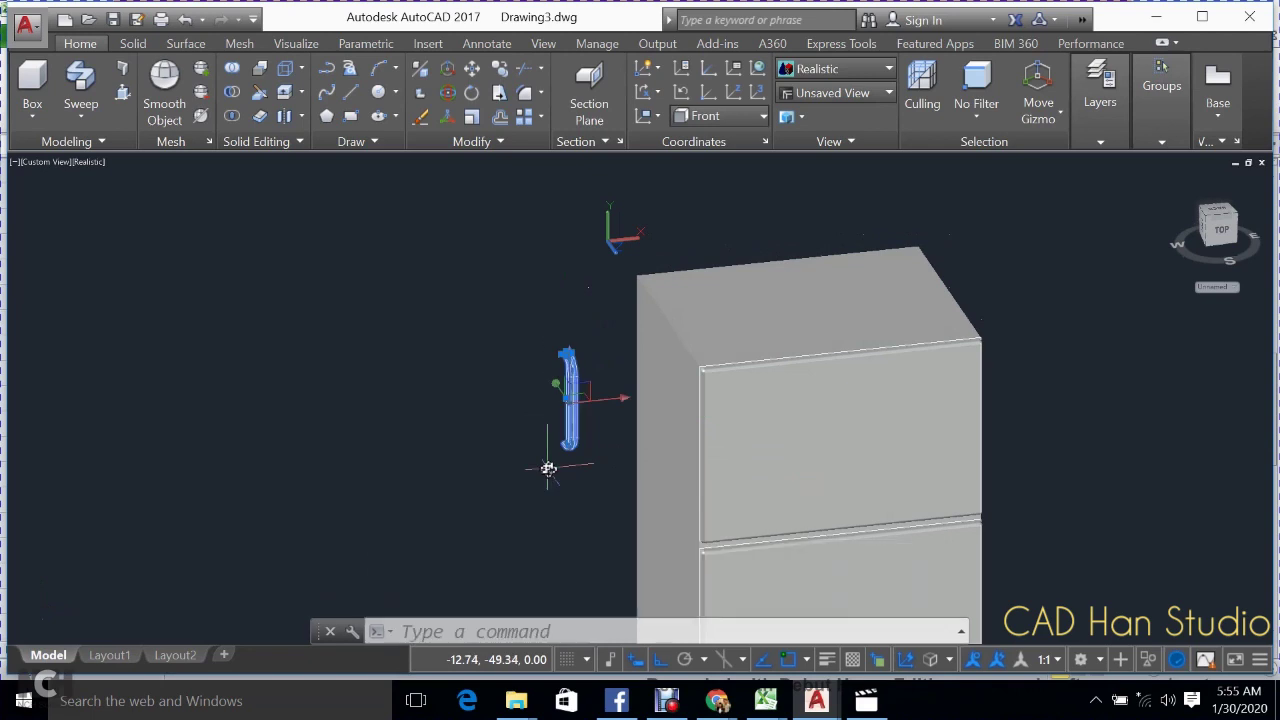
type("M")
- Move the swept handle from a base point on it onto the upper door's left edge
key("Return")
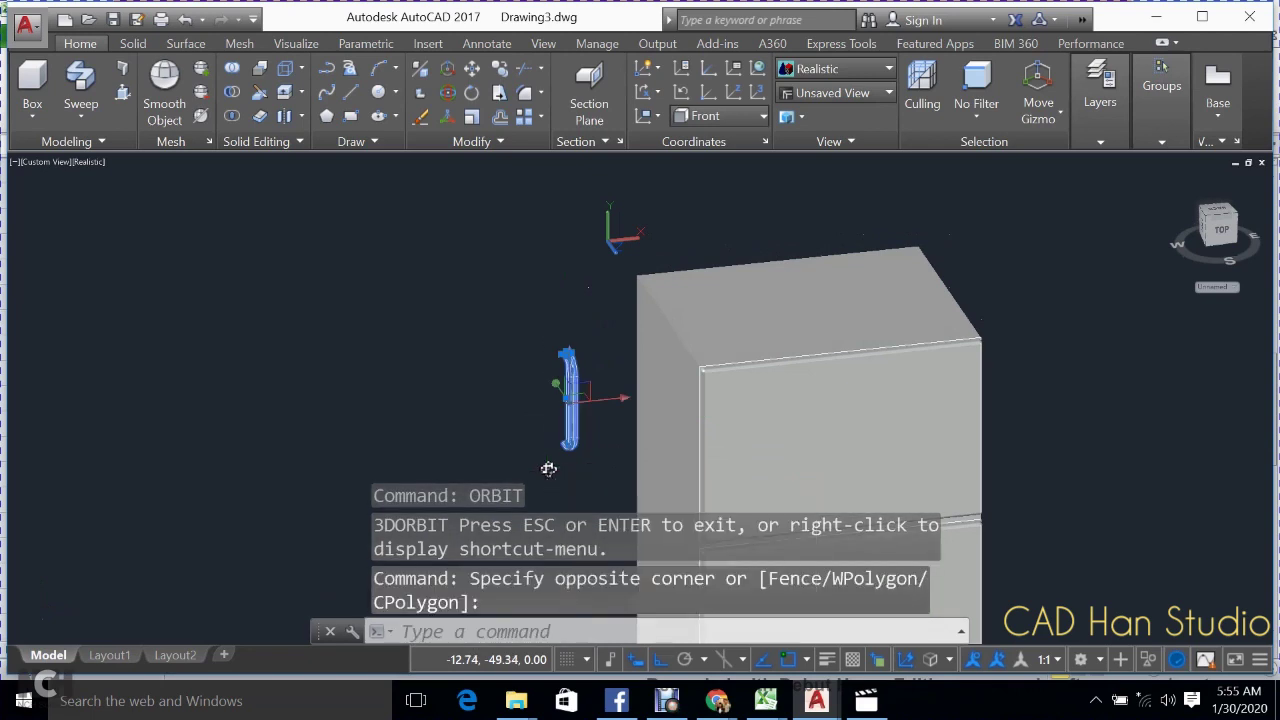
left_click(565, 404)
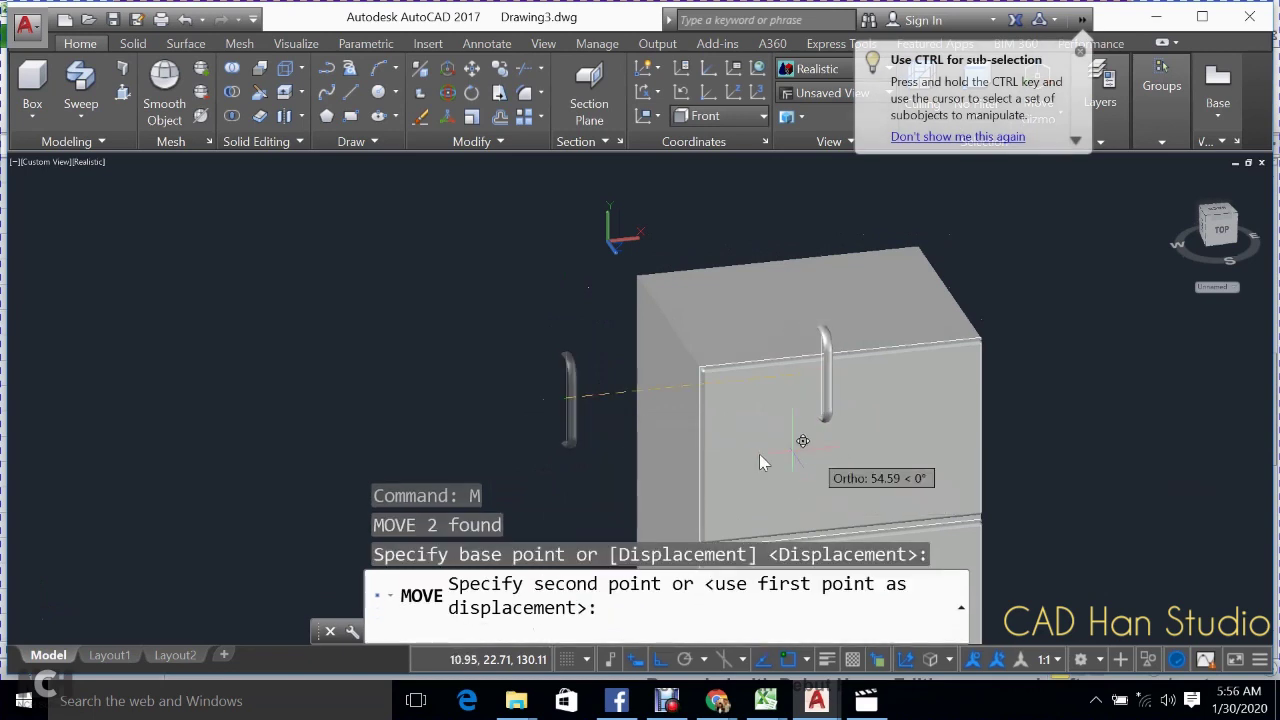
left_click(710, 468)
key("Return")
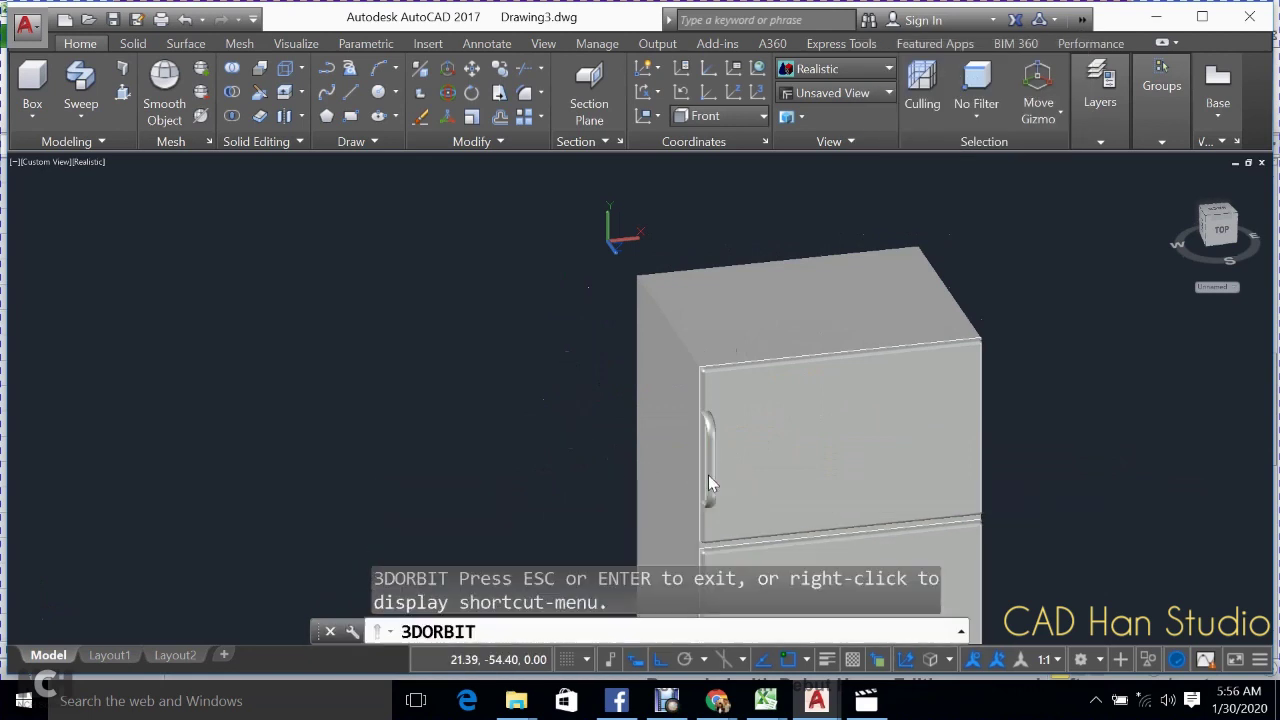
left_click_drag(855, 454, 983, 428)
key("Escape")
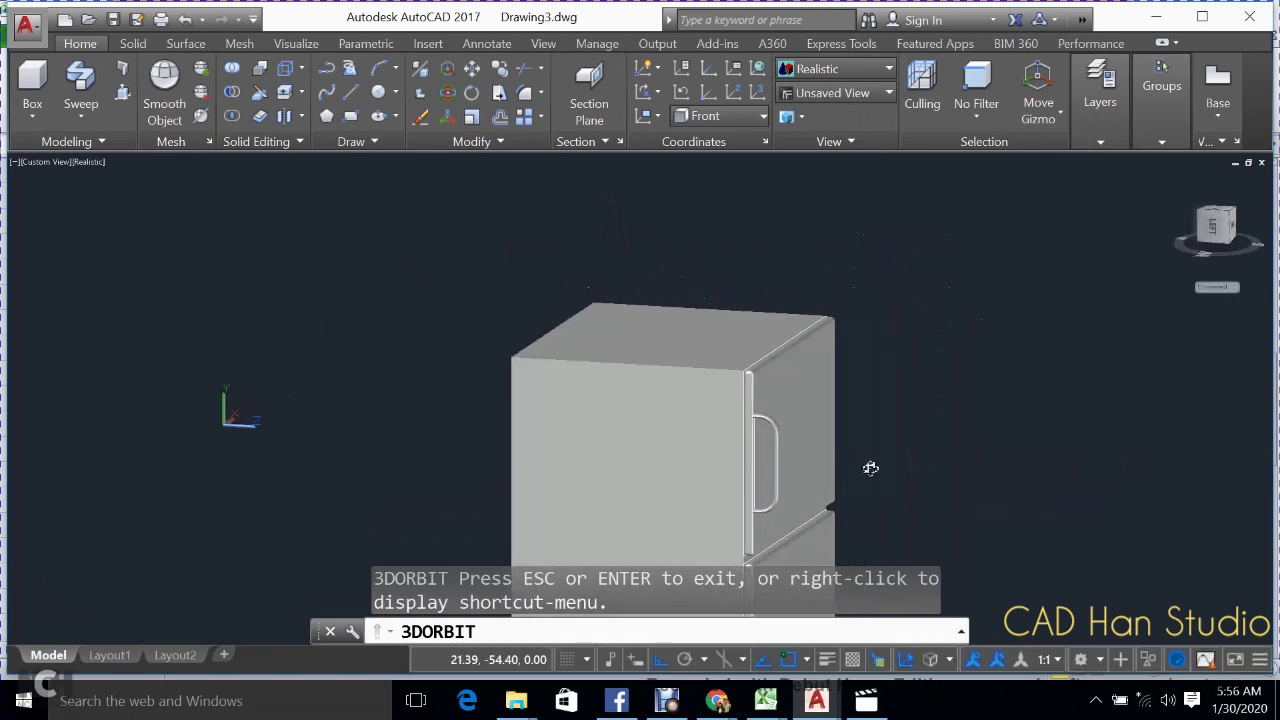
scroll(829, 460, "up", 2)
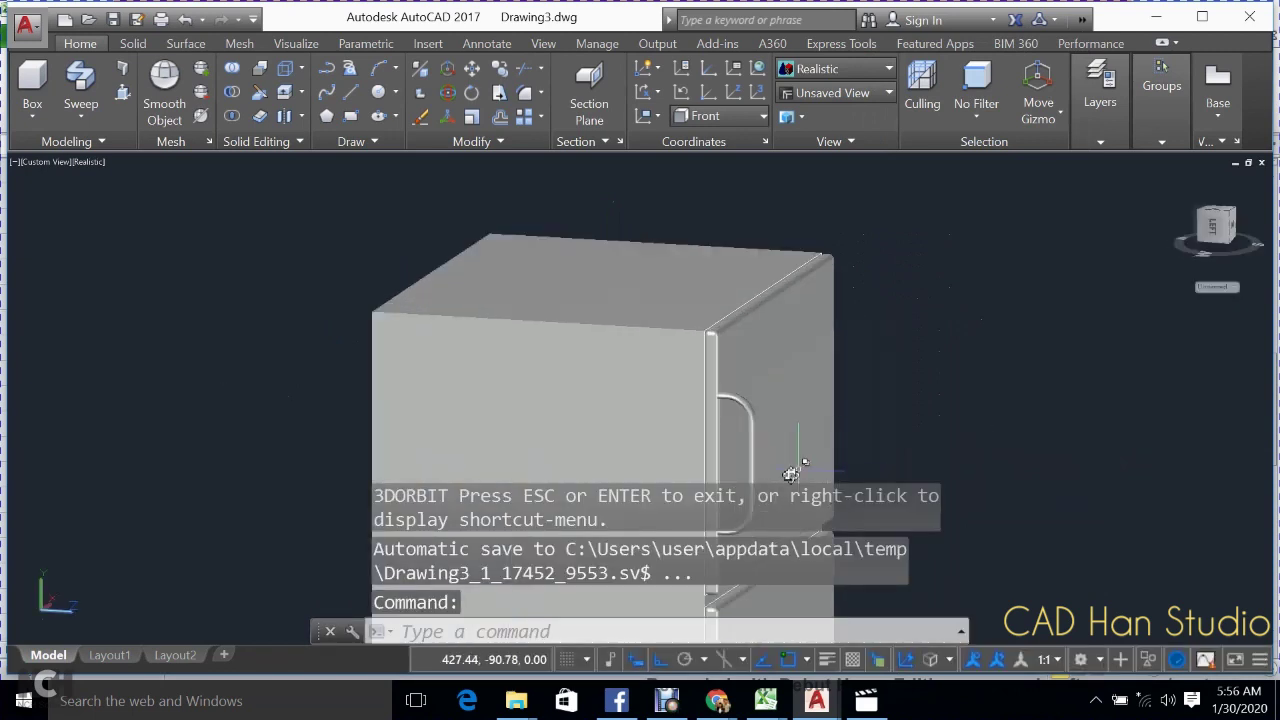
type("o")
key("Return")
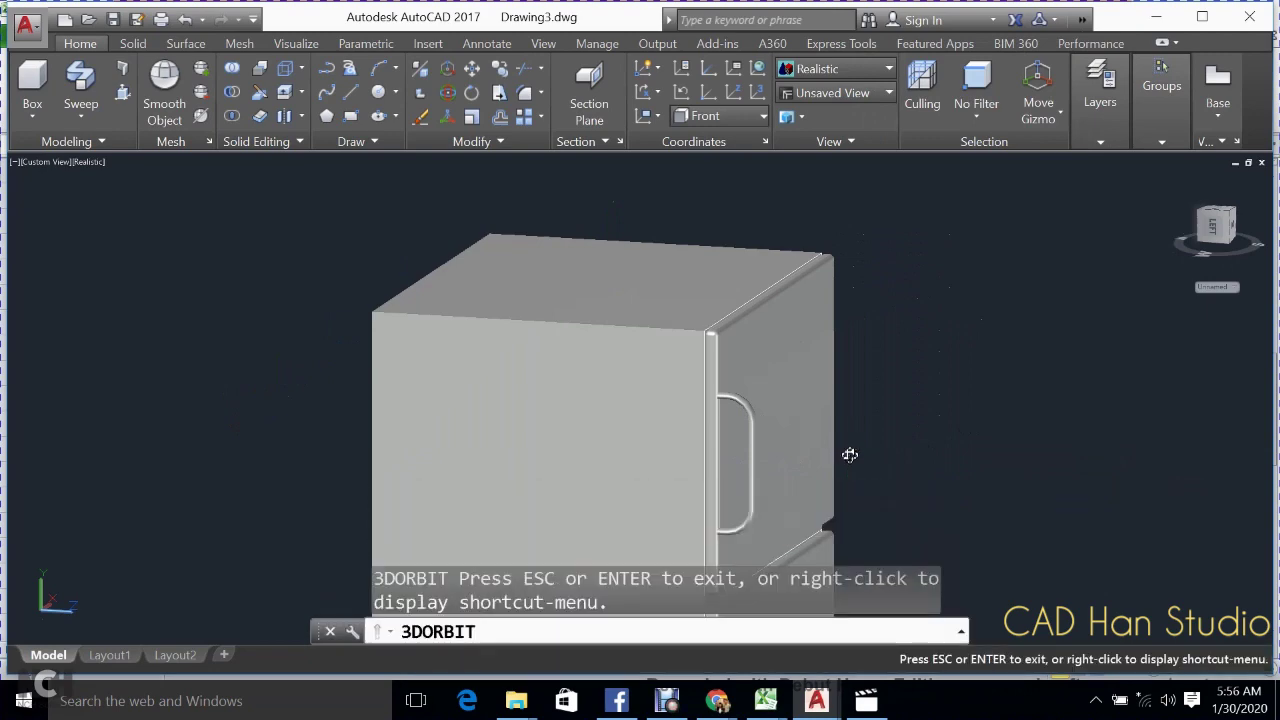
mouse_move(849, 451)
left_mouse_down()
mouse_move(754, 475)
mouse_move(738, 463)
left_mouse_up()
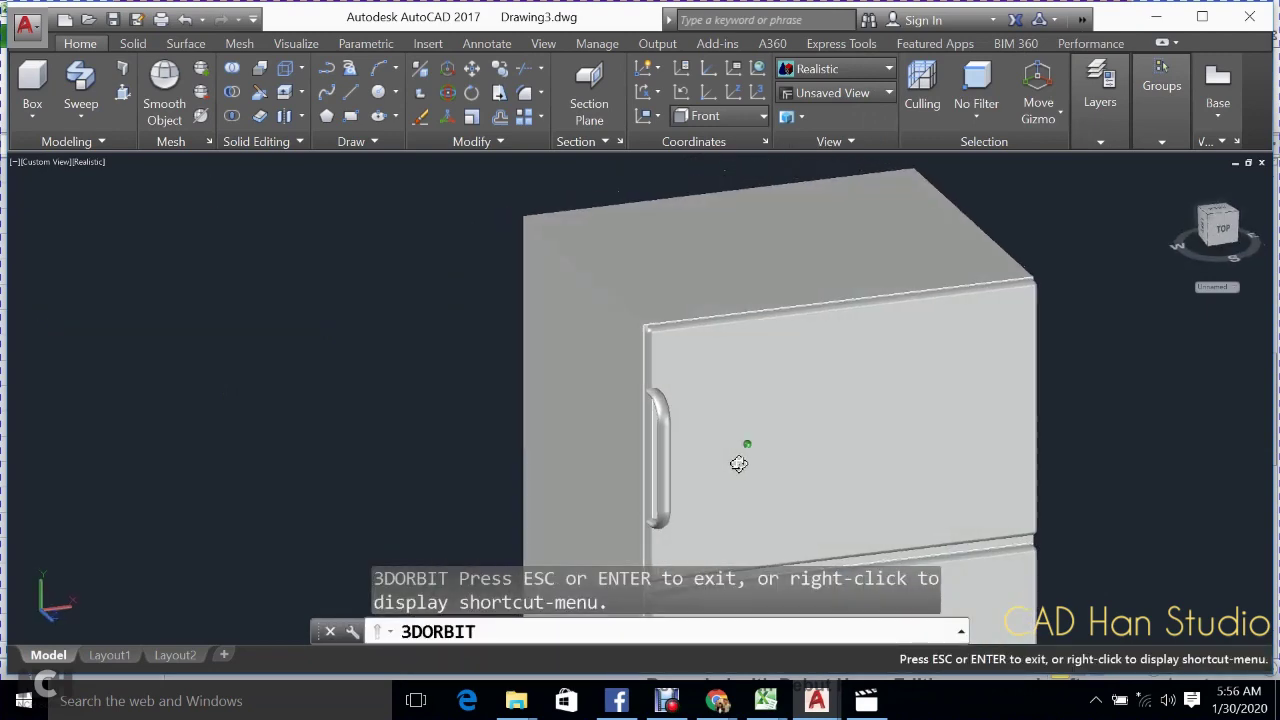
scroll(738, 463, "down", 1)
key("Escape")
type("M")
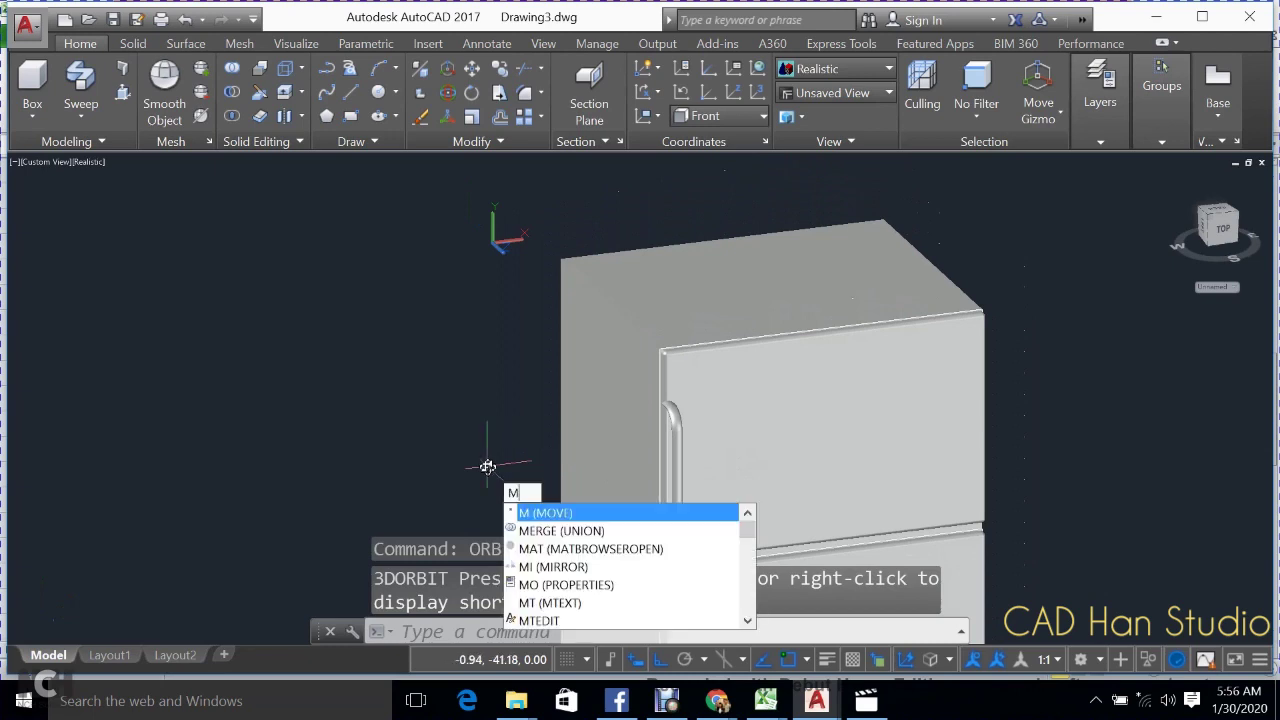
- Shift the curved handle slightly rightward onto the upper door's face, clear of its left edge
middle_click_drag(487, 467, 506, 467, "shift")
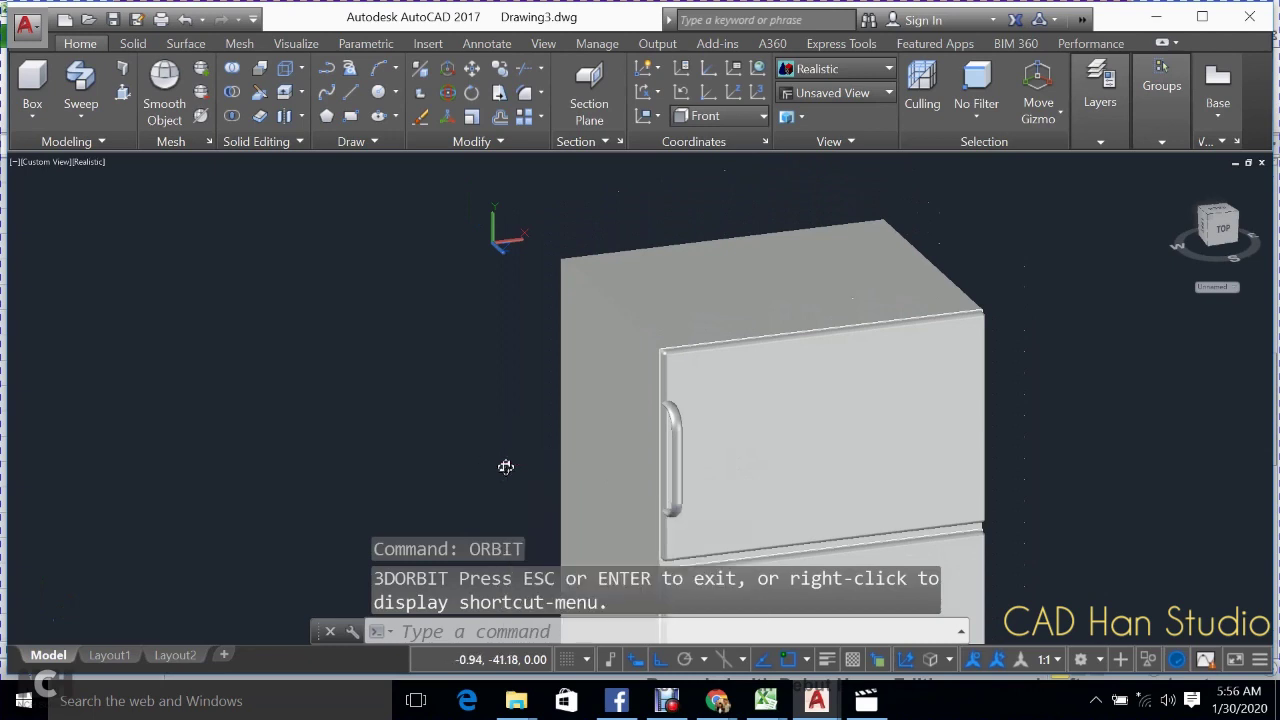
left_click(674, 454)
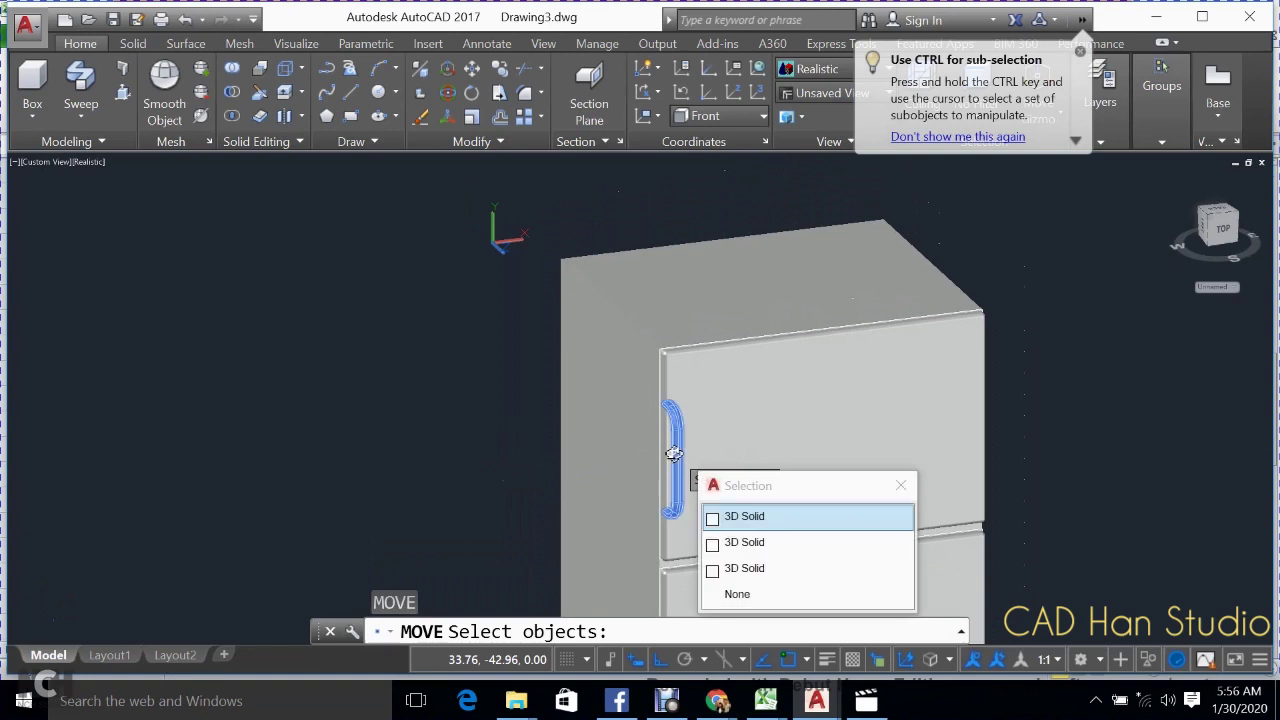
key("Return")
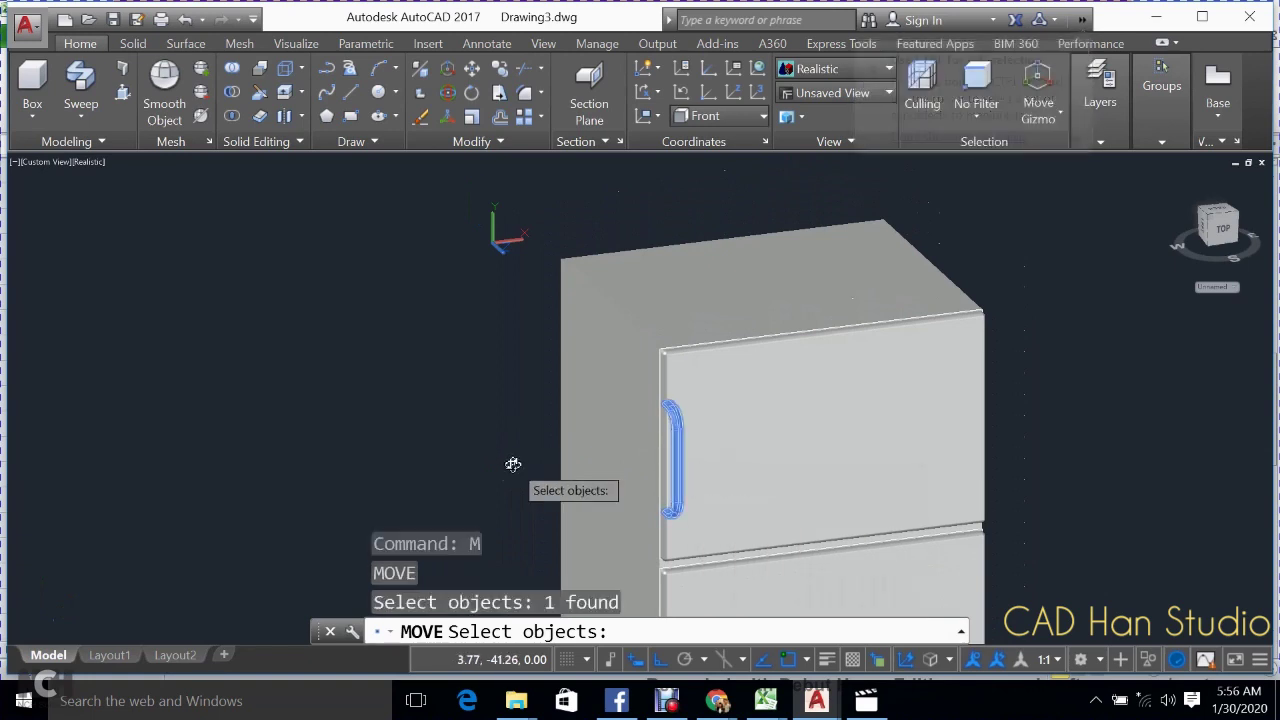
key("Return")
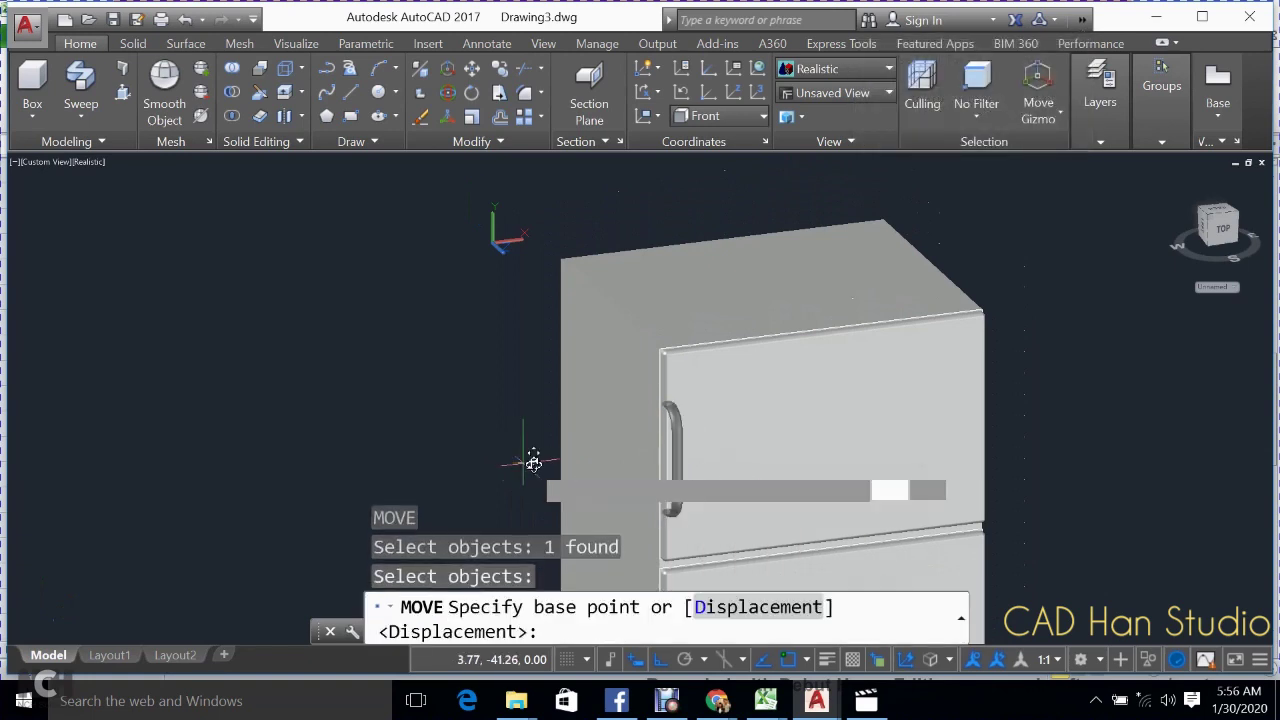
left_click(522, 462)
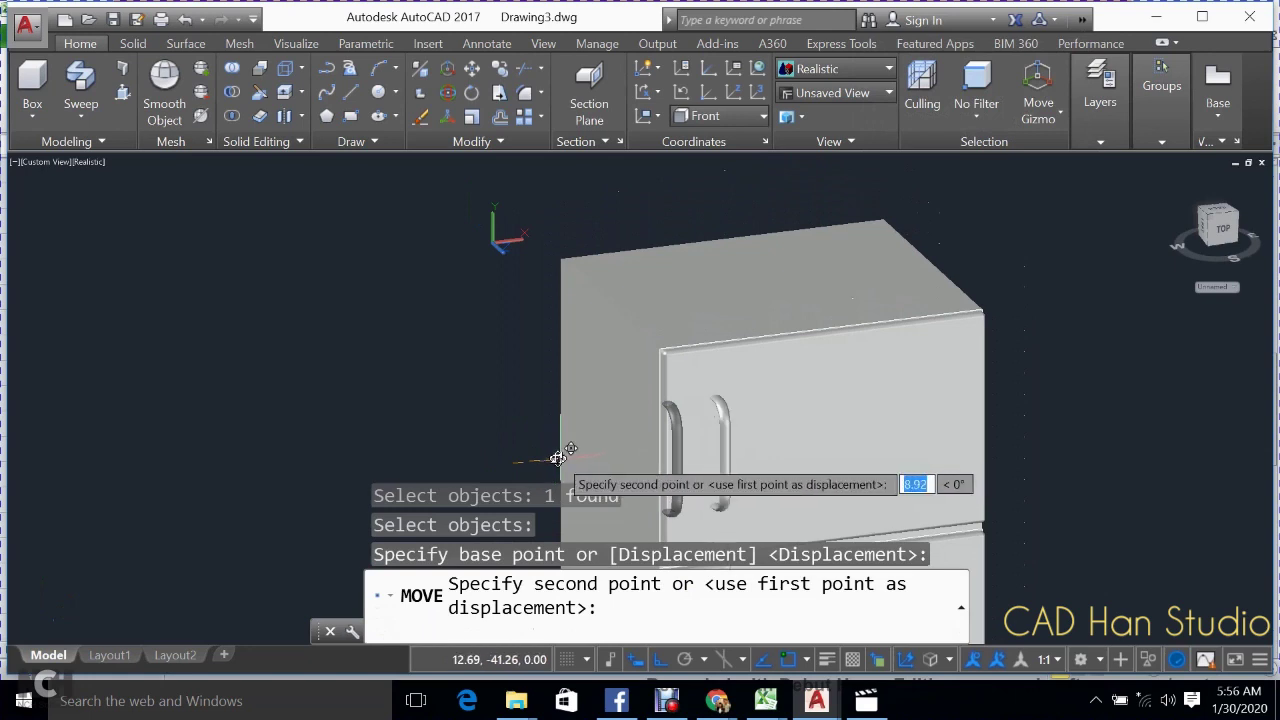
left_click(548, 456)
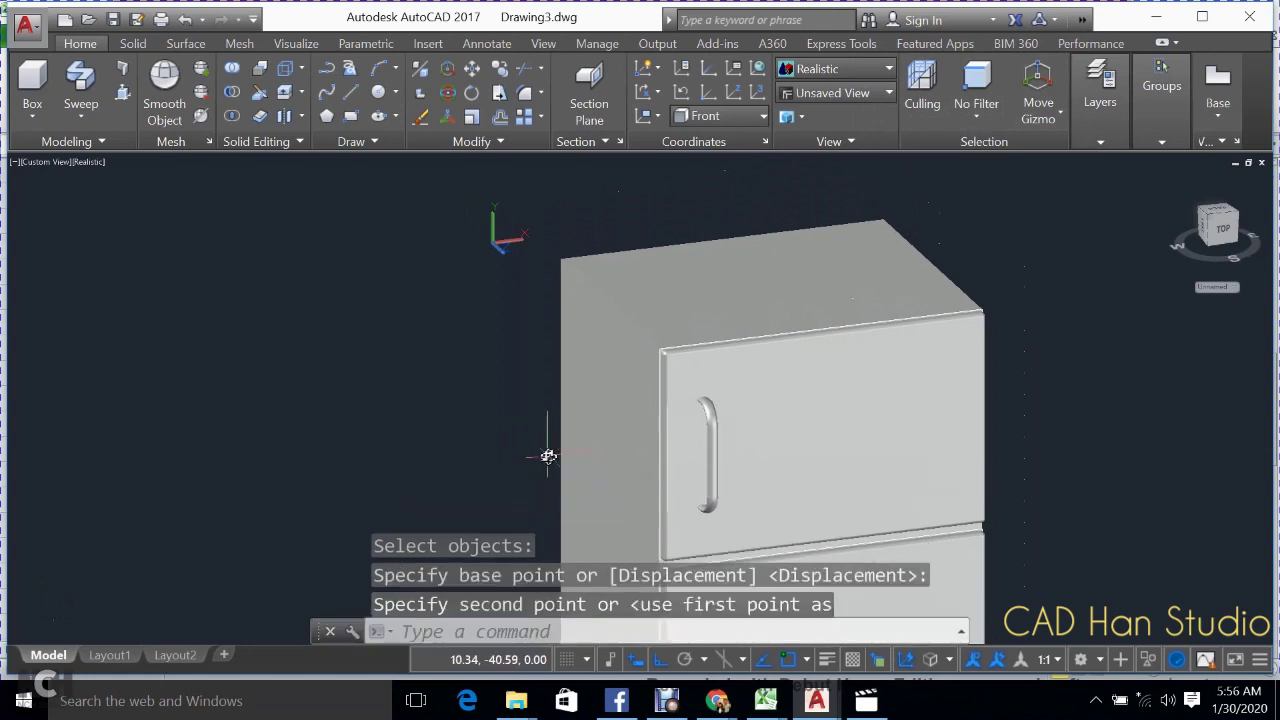
- Orbit to face the fridge front and start a copy of the upper handle, then cancel it
mouse_move(548, 456)
middle_mouse_down("shift")
mouse_move(500, 422)
mouse_move(537, 460)
mouse_move(571, 323)
mouse_move(614, 287)
middle_mouse_up("shift")
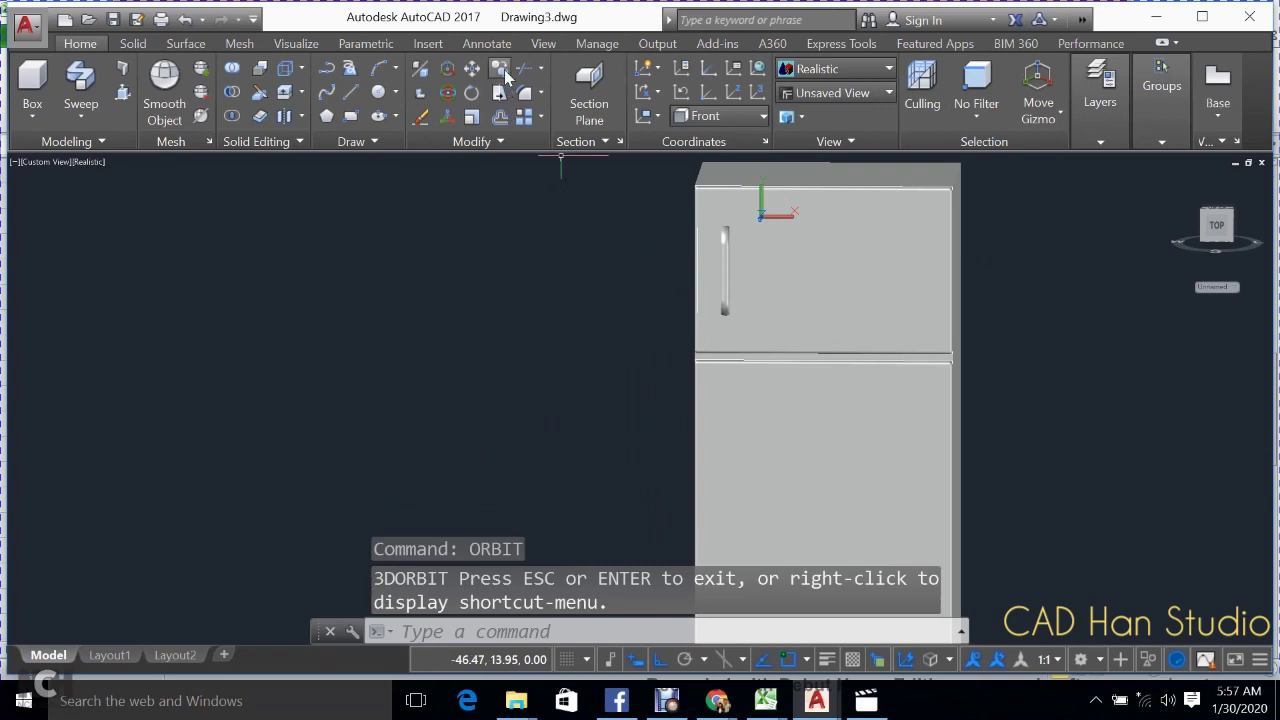
type("co")
key("Return")
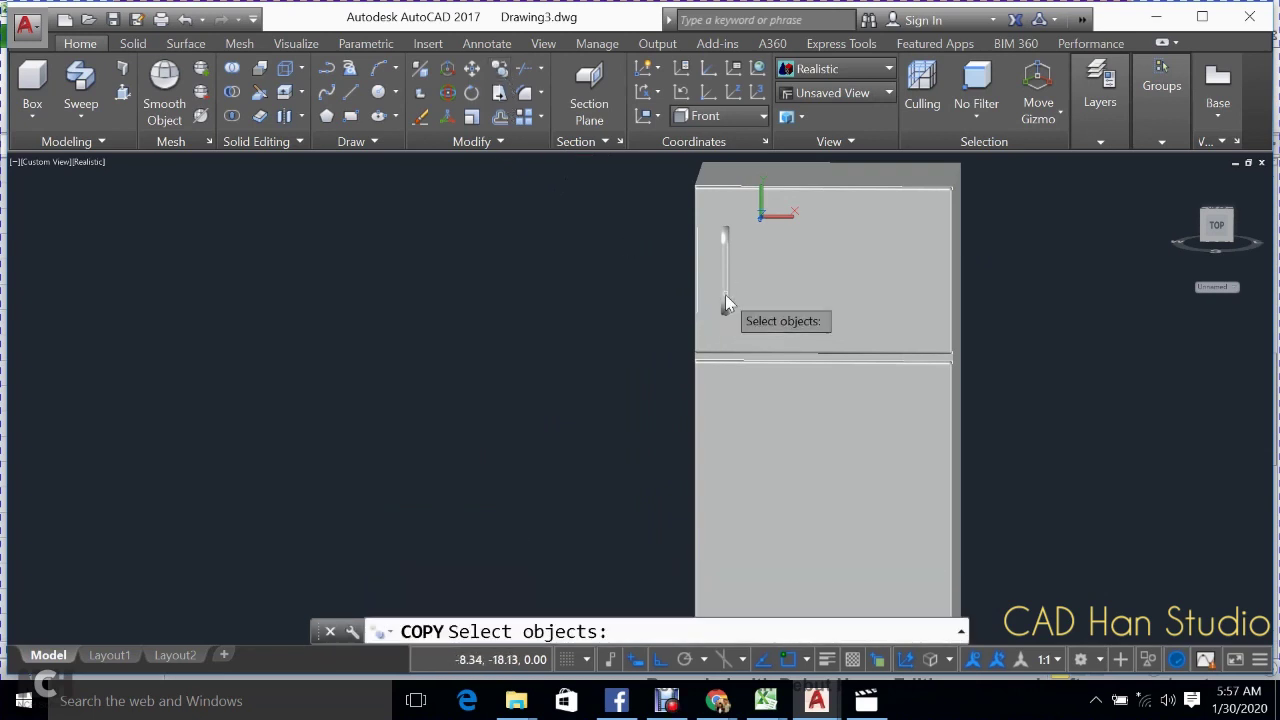
left_click(725, 294)
key("Return")
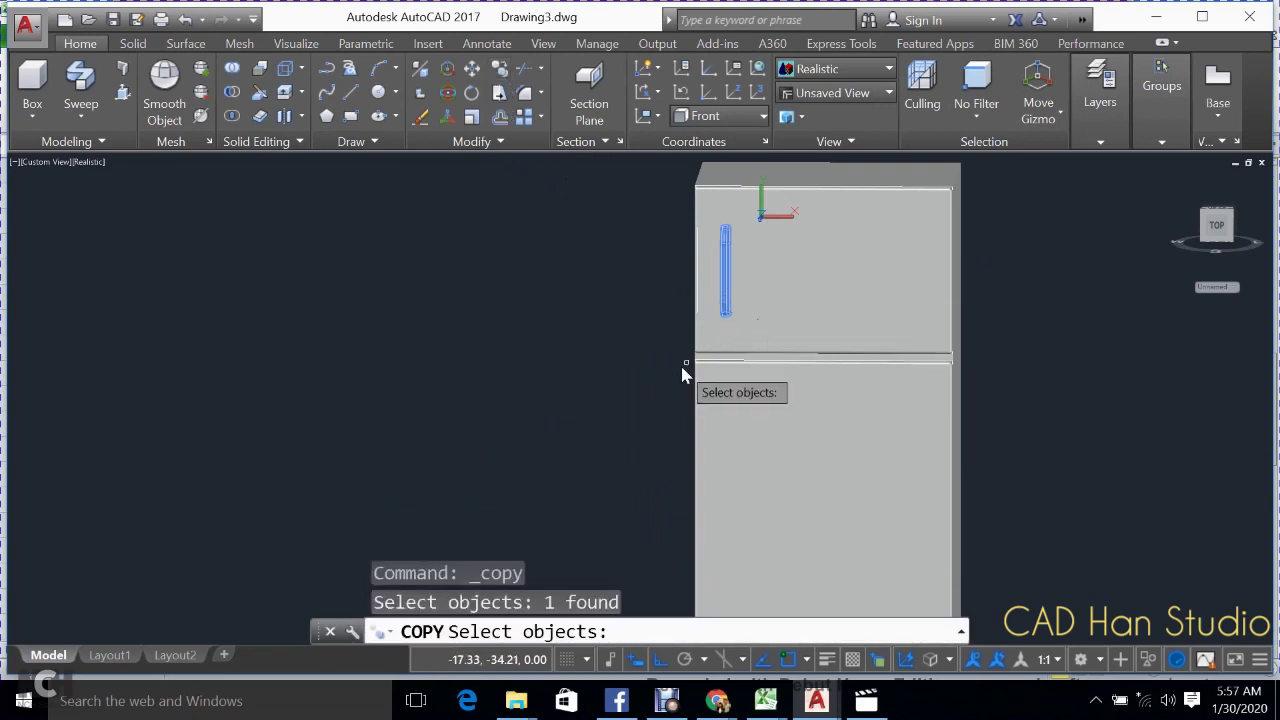
key("Return")
left_click(675, 368)
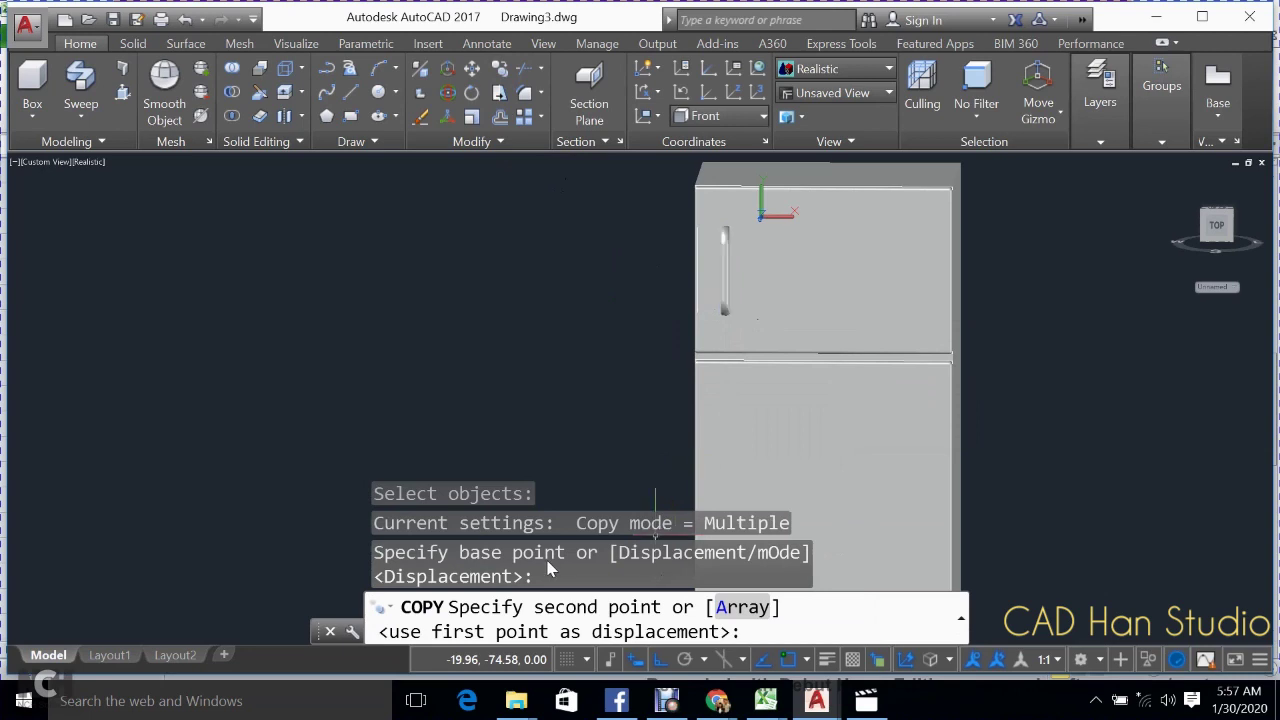
key("Escape")
- Copy the upper door handle straight down onto the lower door
scroll(613, 488, "down", 2)
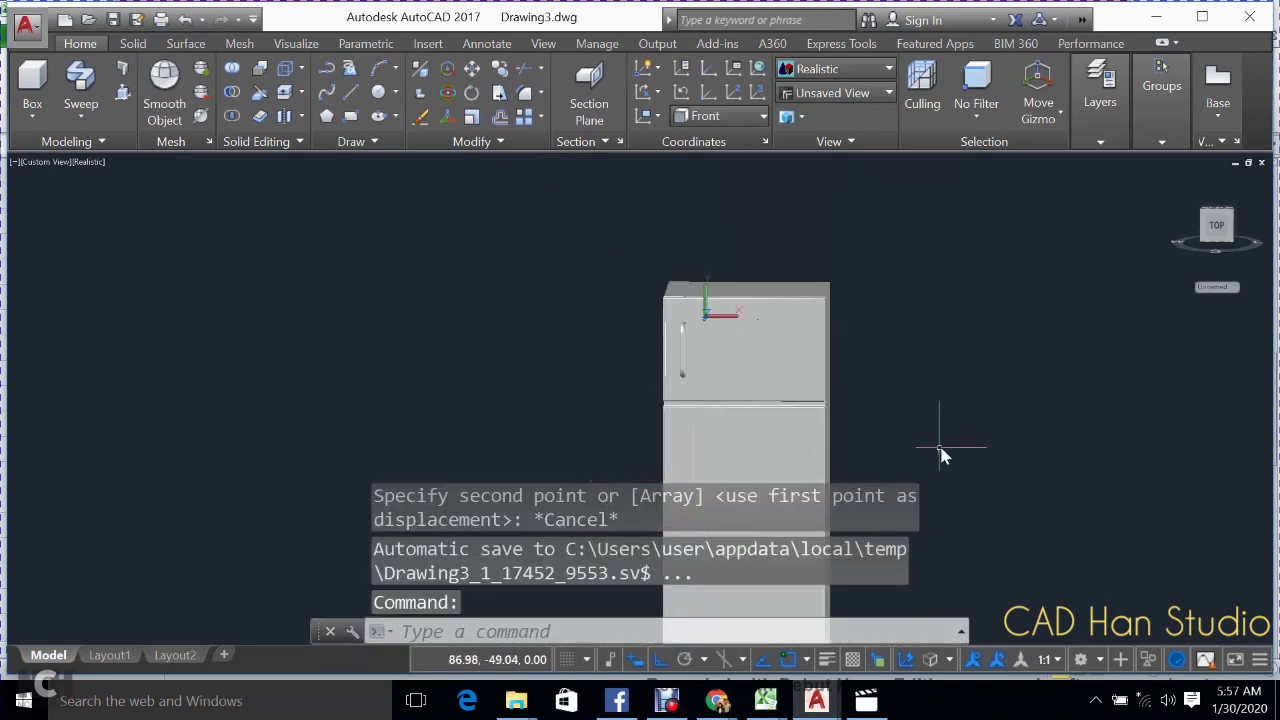
middle_click_drag(940, 455, 990, 378)
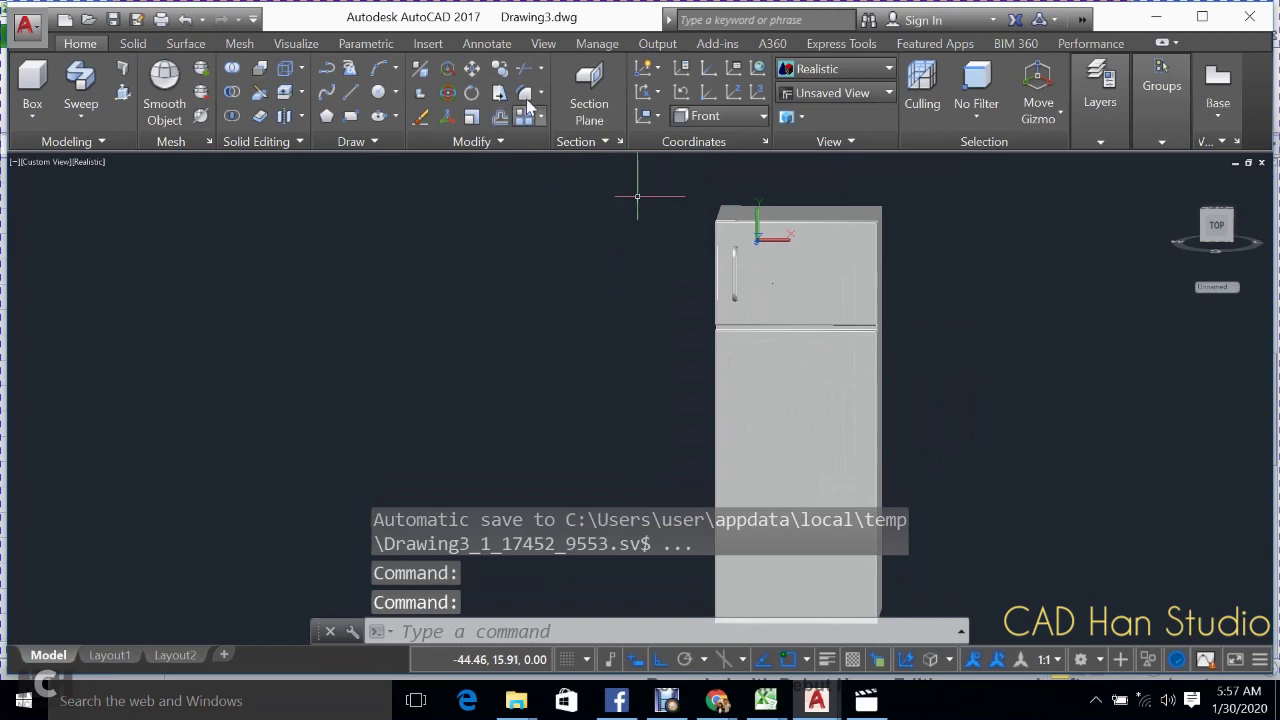
key("Return")
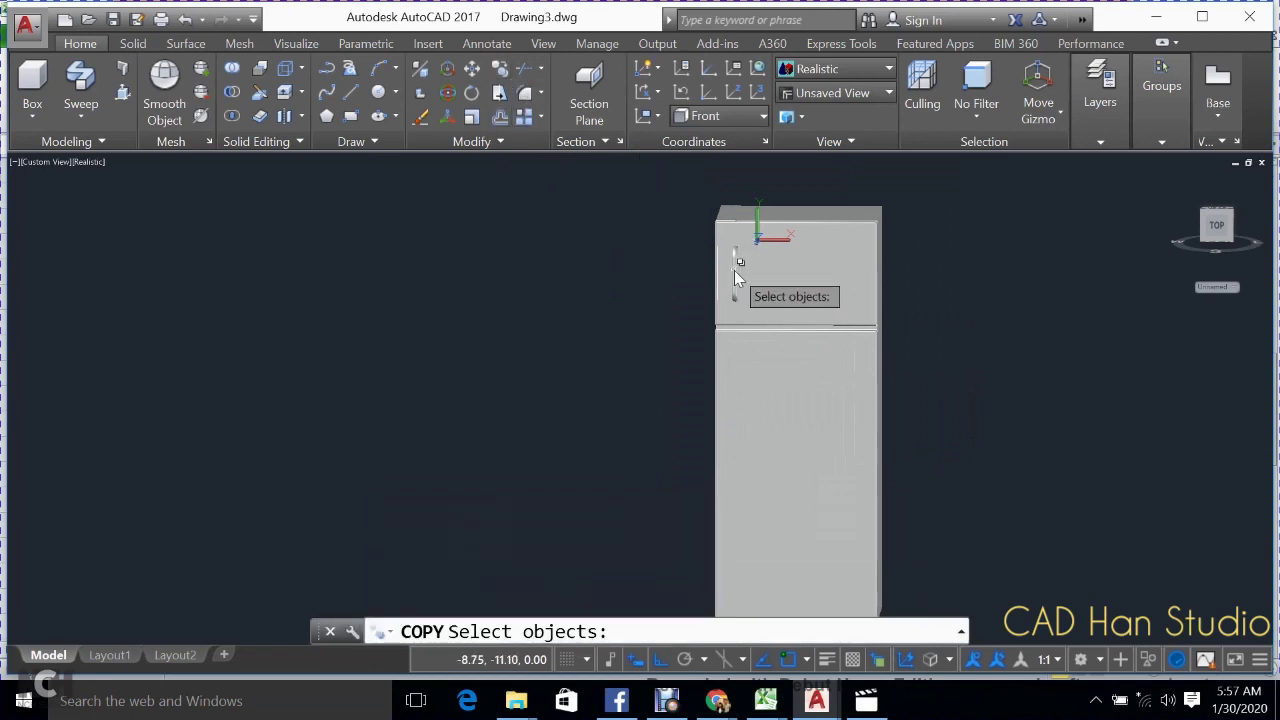
left_click(734, 270)
key("Return")
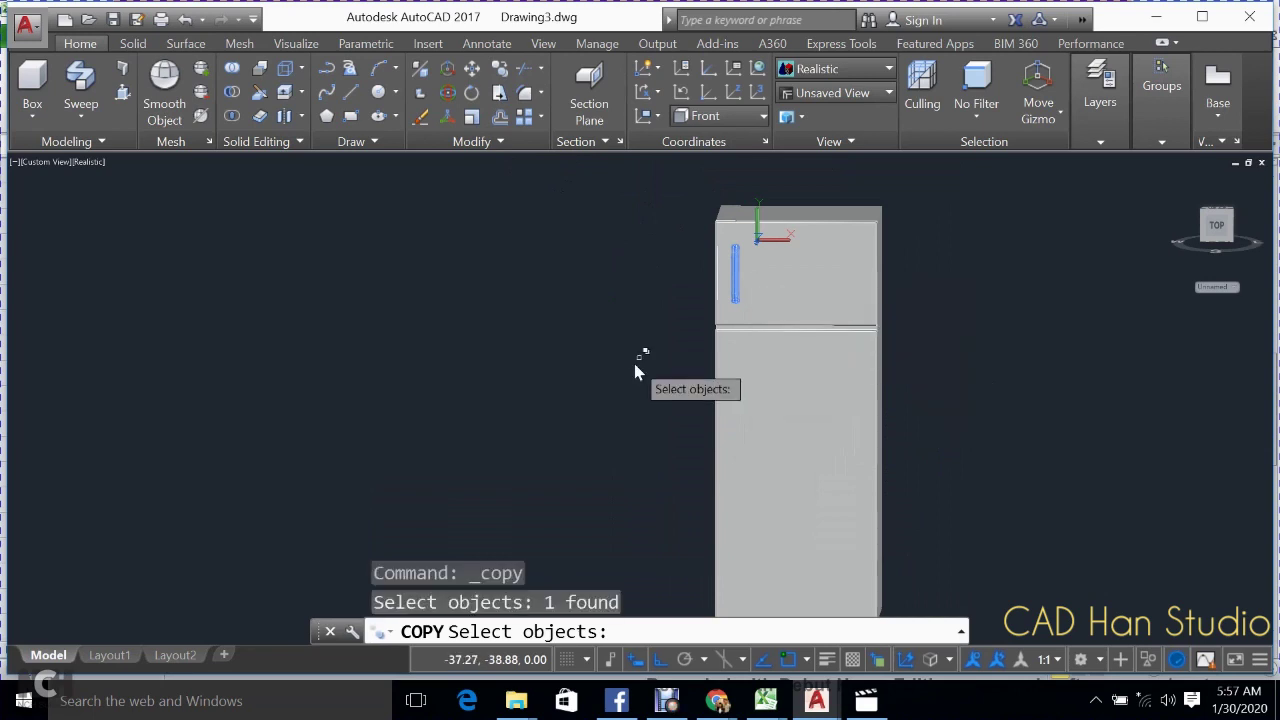
key("Return")
left_click(634, 363)
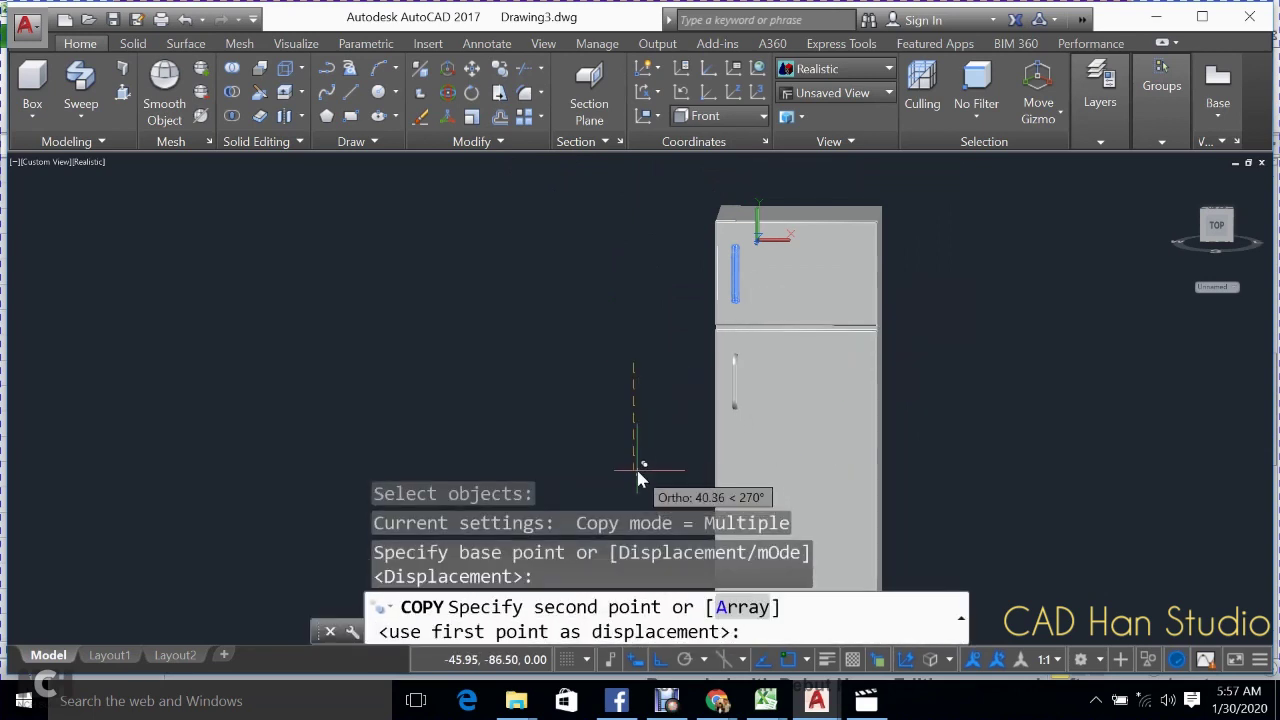
left_click(637, 470)
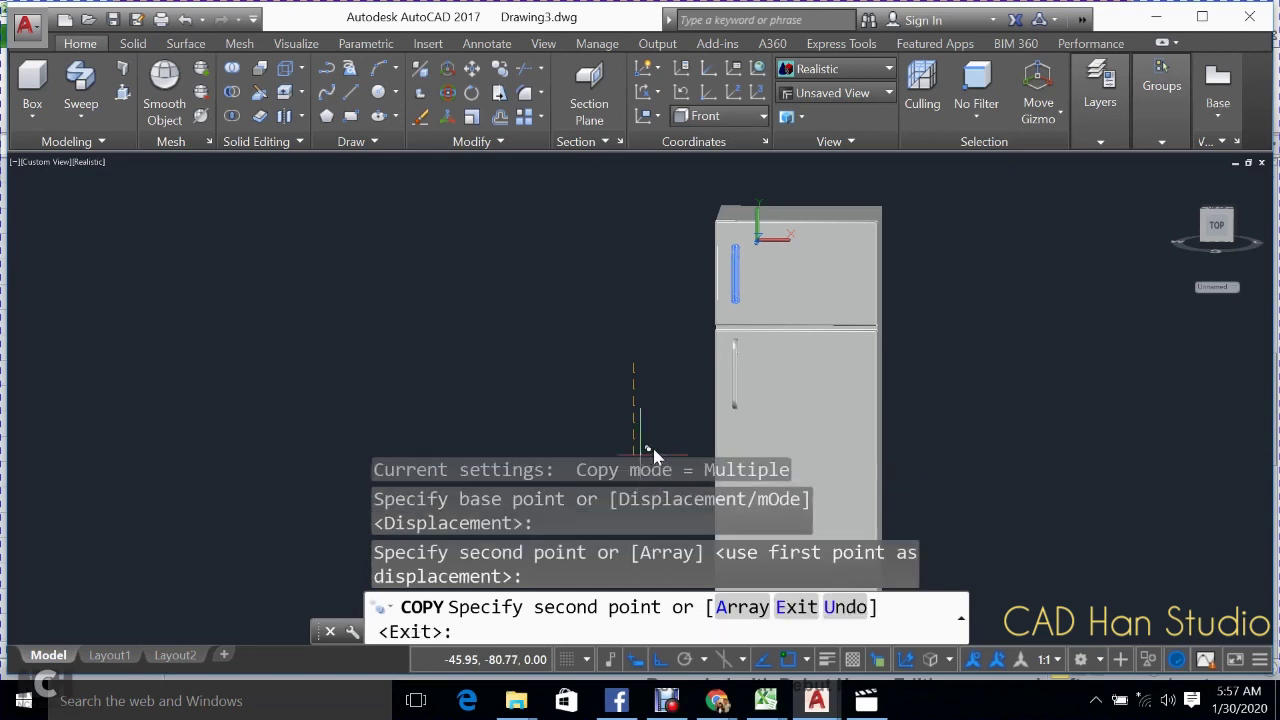
key("Return")
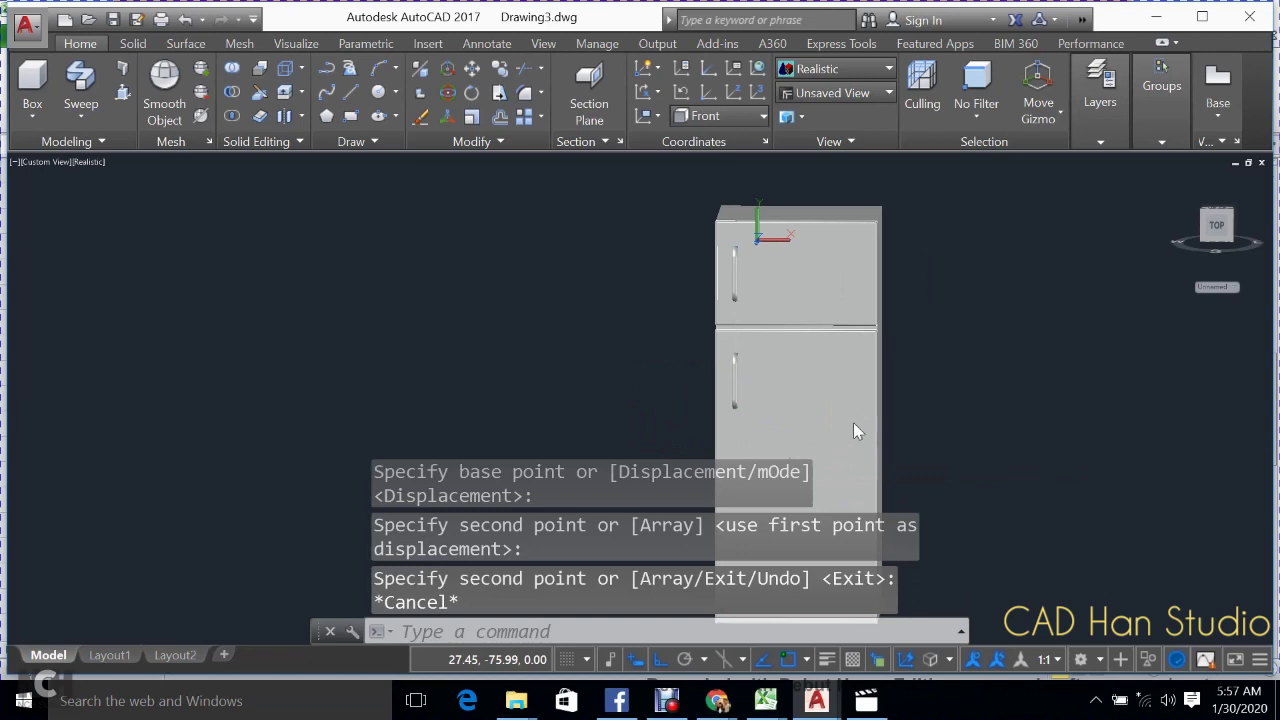
type("oe")
key("Return")
key("Escape")
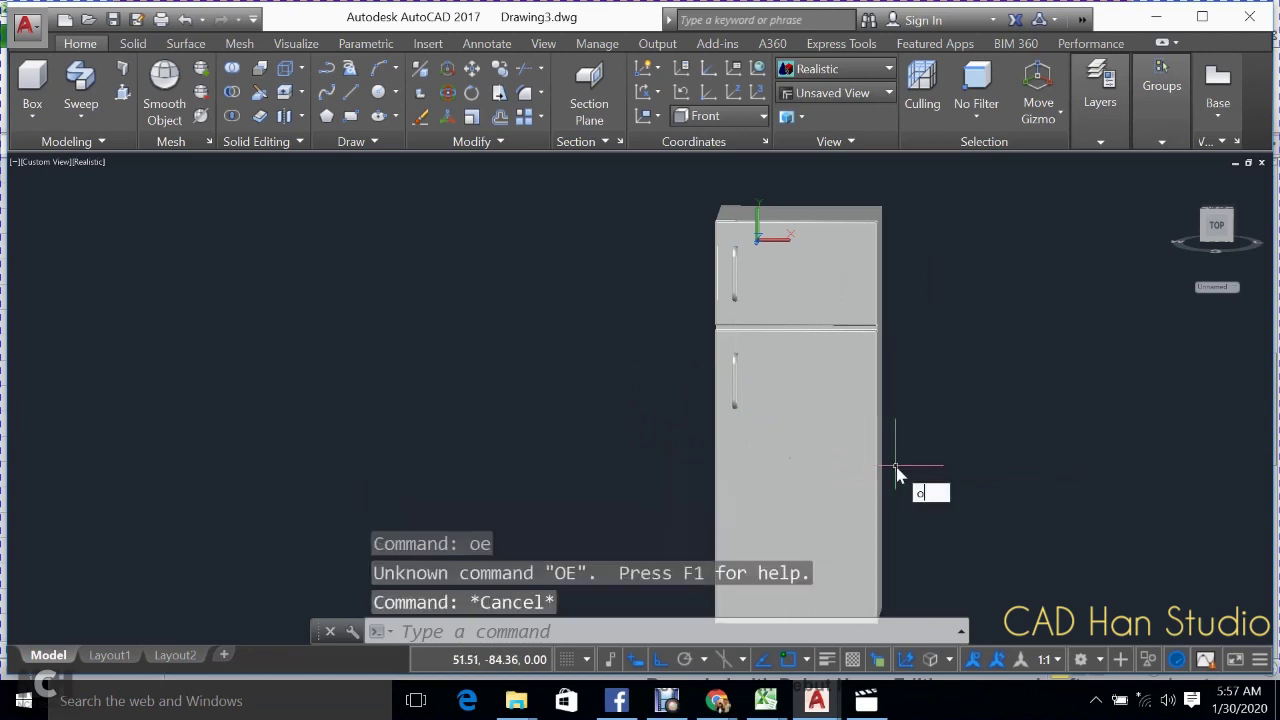
- Orbit the fridge to a three-quarter view and bring up the Materials Browser
key("Return")
mouse_move(895, 463)
left_mouse_down()
mouse_move(963, 461)
mouse_move(1009, 517)
mouse_move(985, 489)
left_mouse_up()
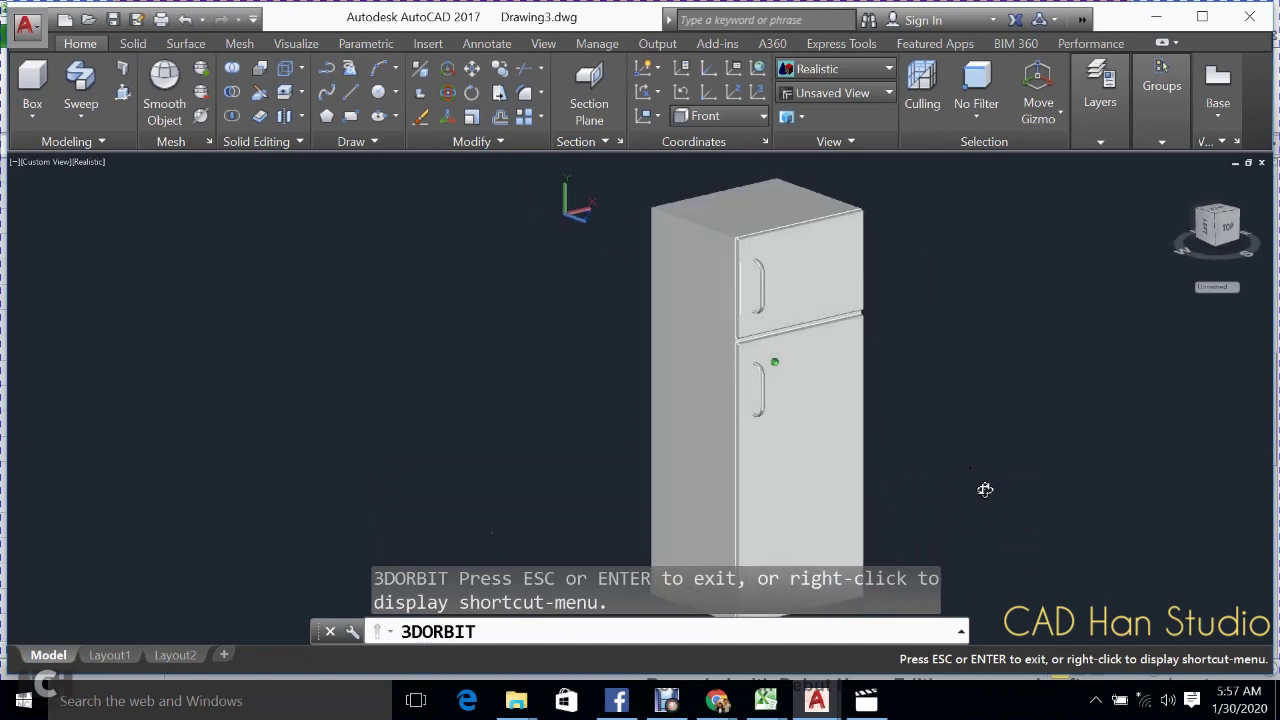
key("Escape")
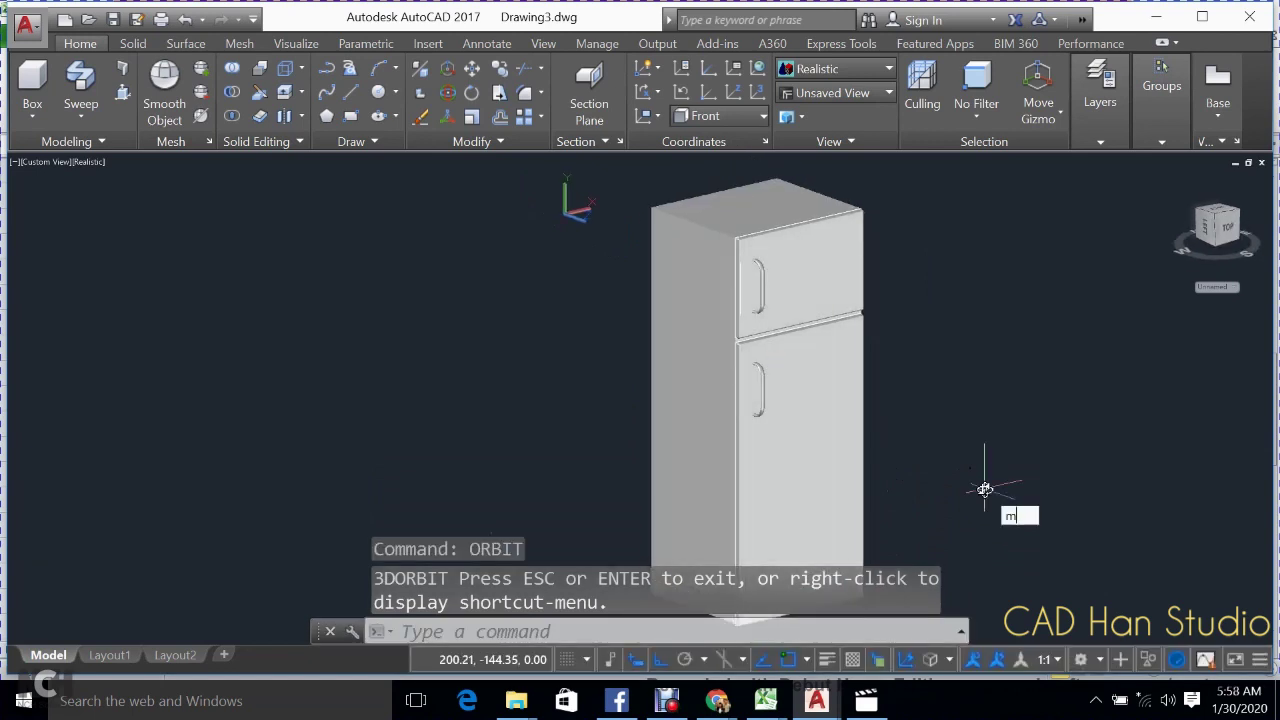
key("Escape")
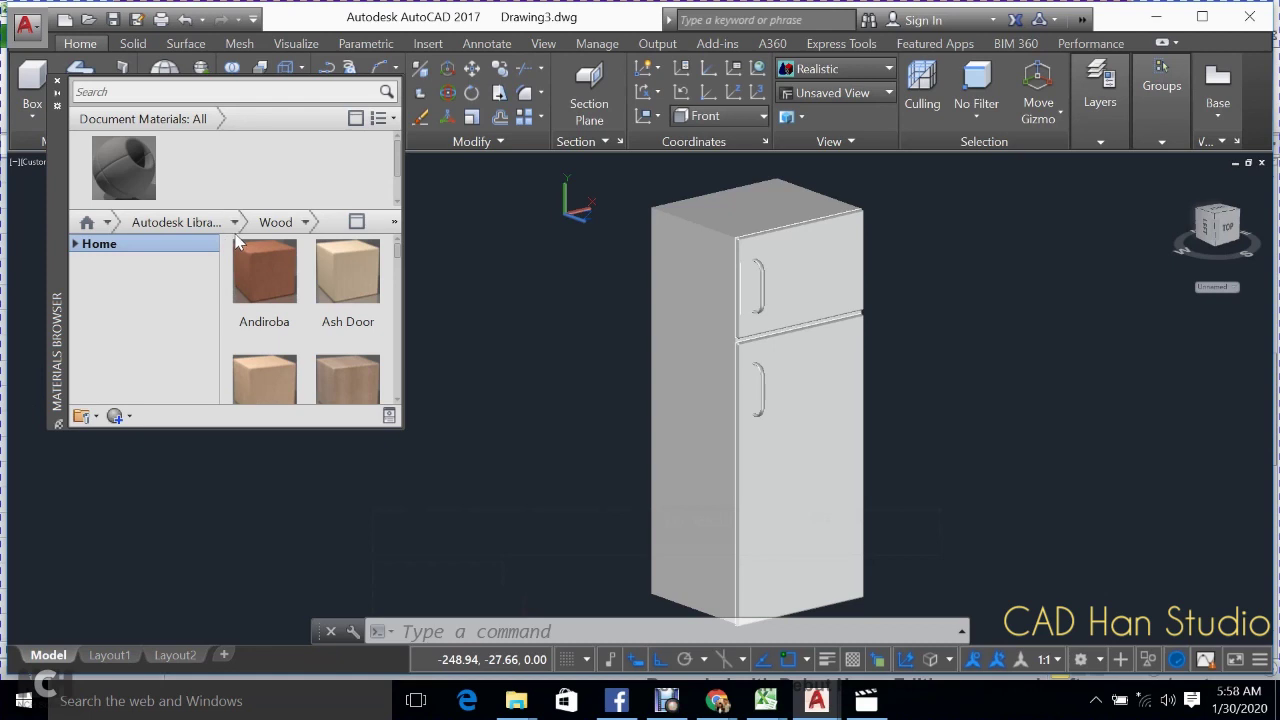
- Add Coarse Textured - Dark Gray from the library's Plastic category to the document materials
left_click(236, 222)
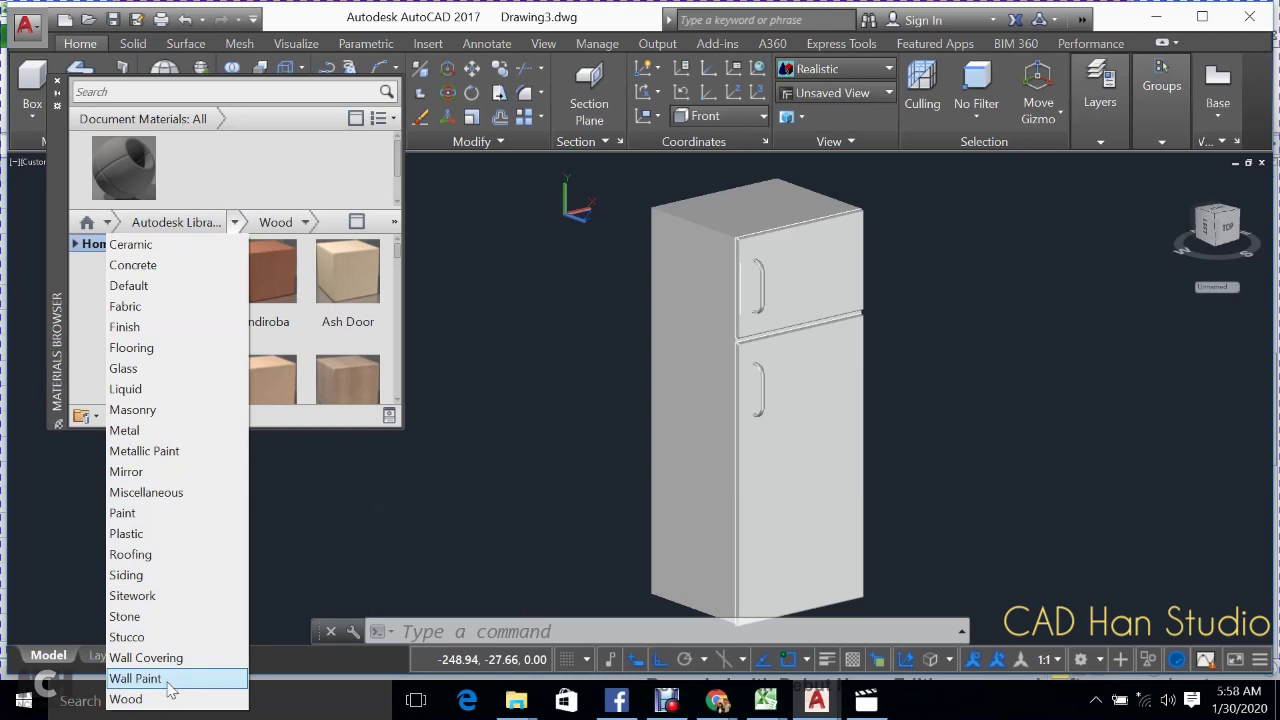
left_click(165, 535)
scroll(265, 375, "down", 1)
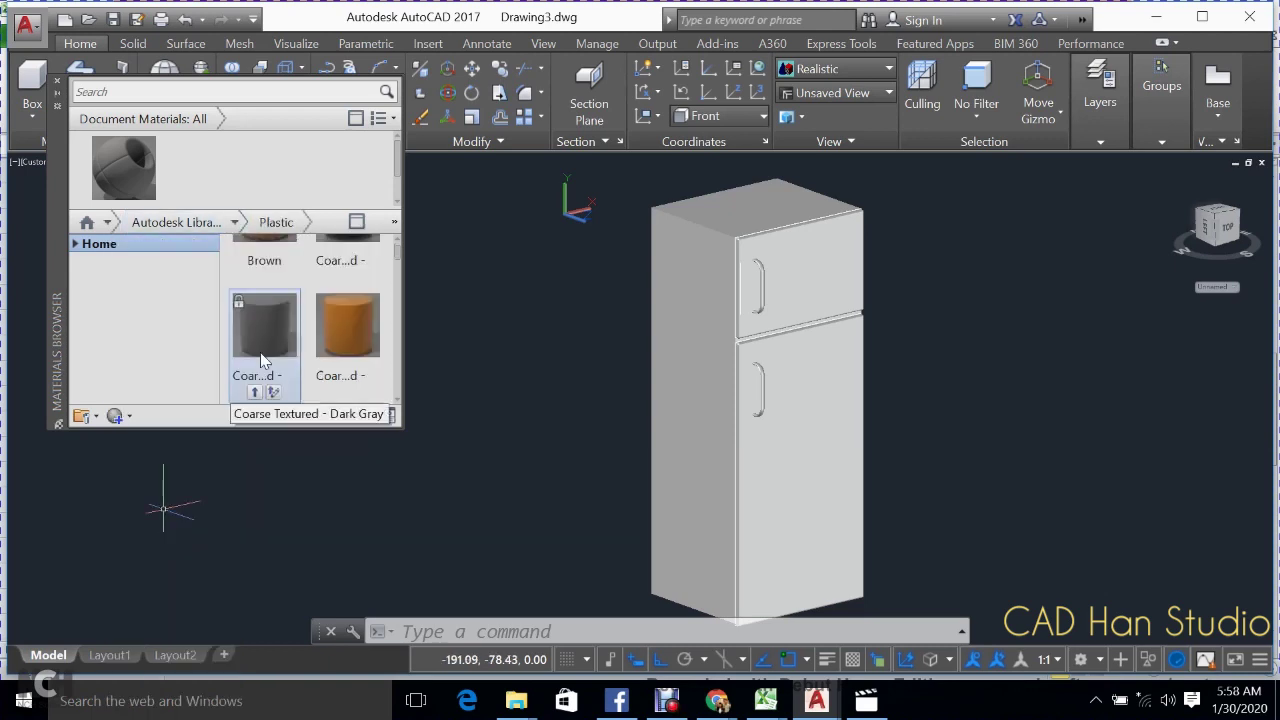
left_click(263, 390)
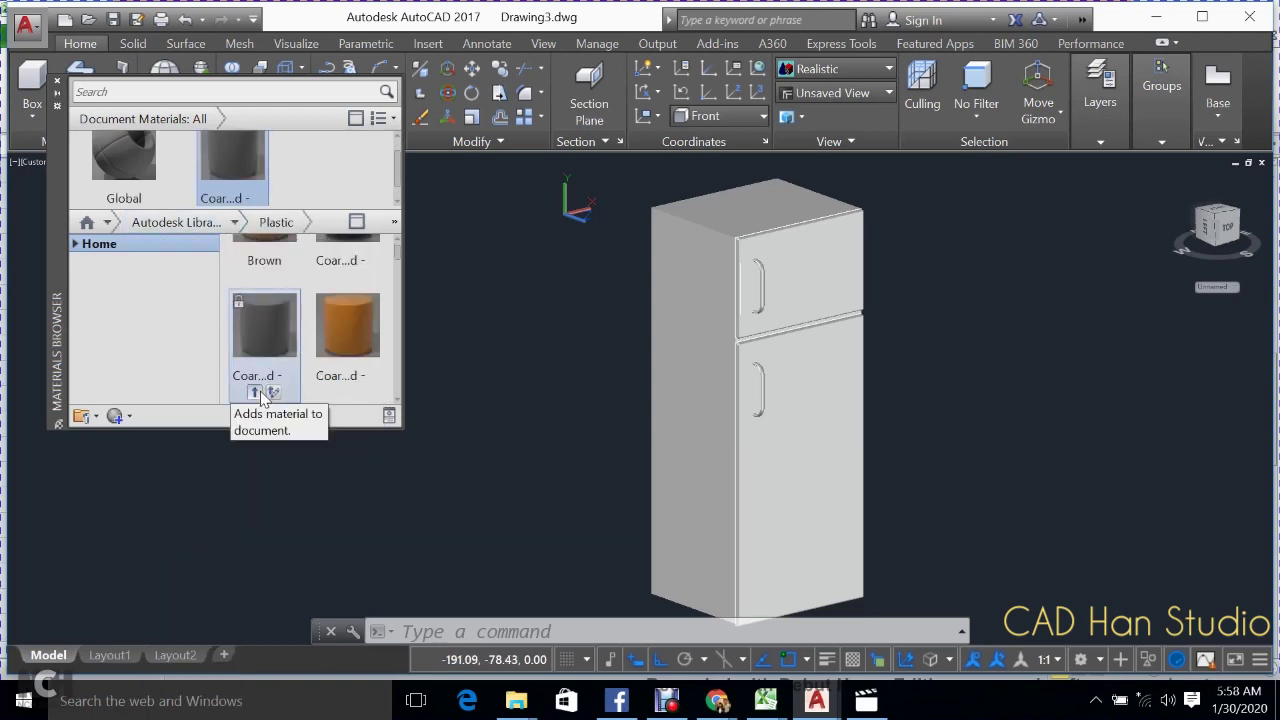
scroll(300, 330, "up", 1)
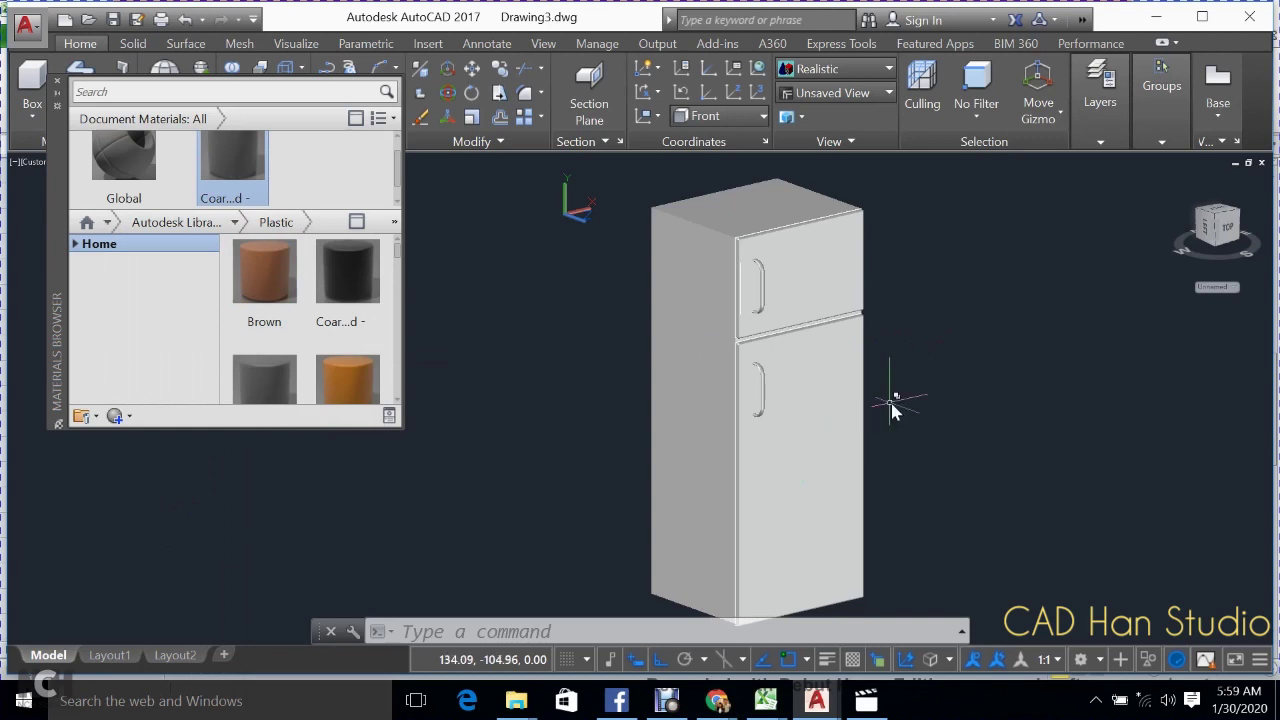
scroll(893, 410, "up", 2)
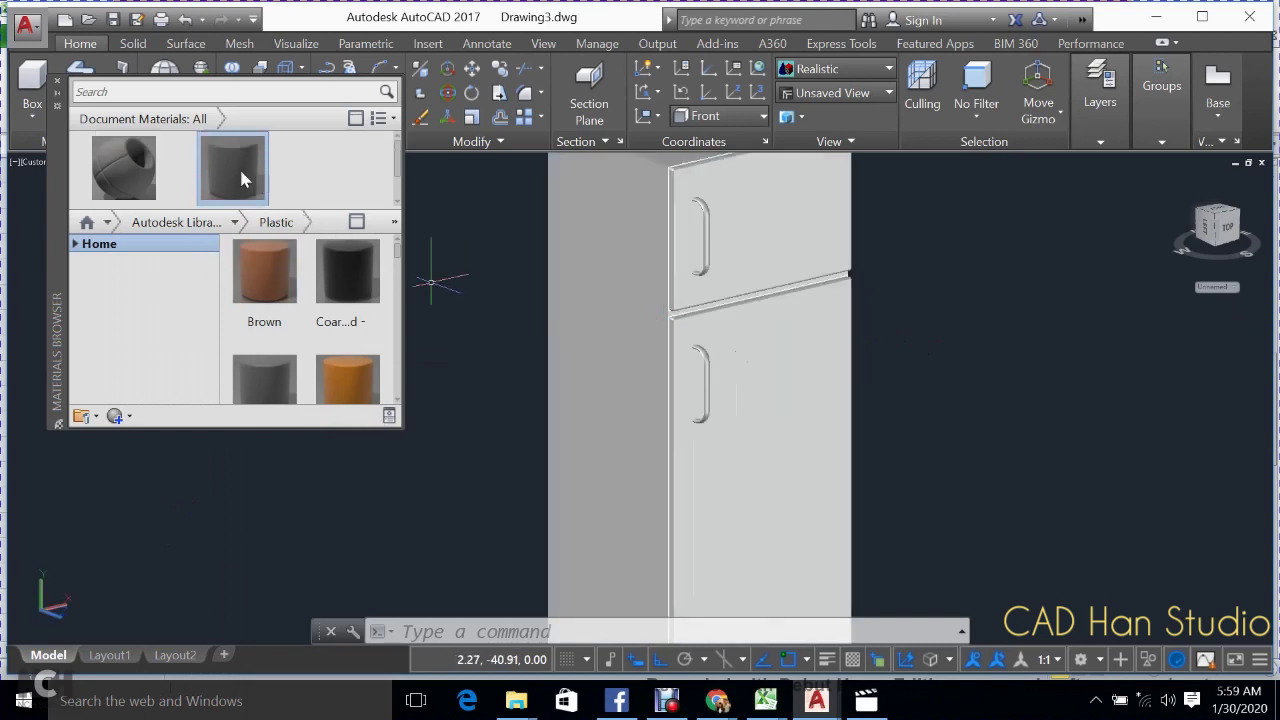
- Apply Coarse Textured - Dark Gray to the upper and lower handles, orbit to check, and close the browser
mouse_move(239, 166)
left_mouse_down()
mouse_move(661, 232)
mouse_move(706, 277)
left_mouse_up()
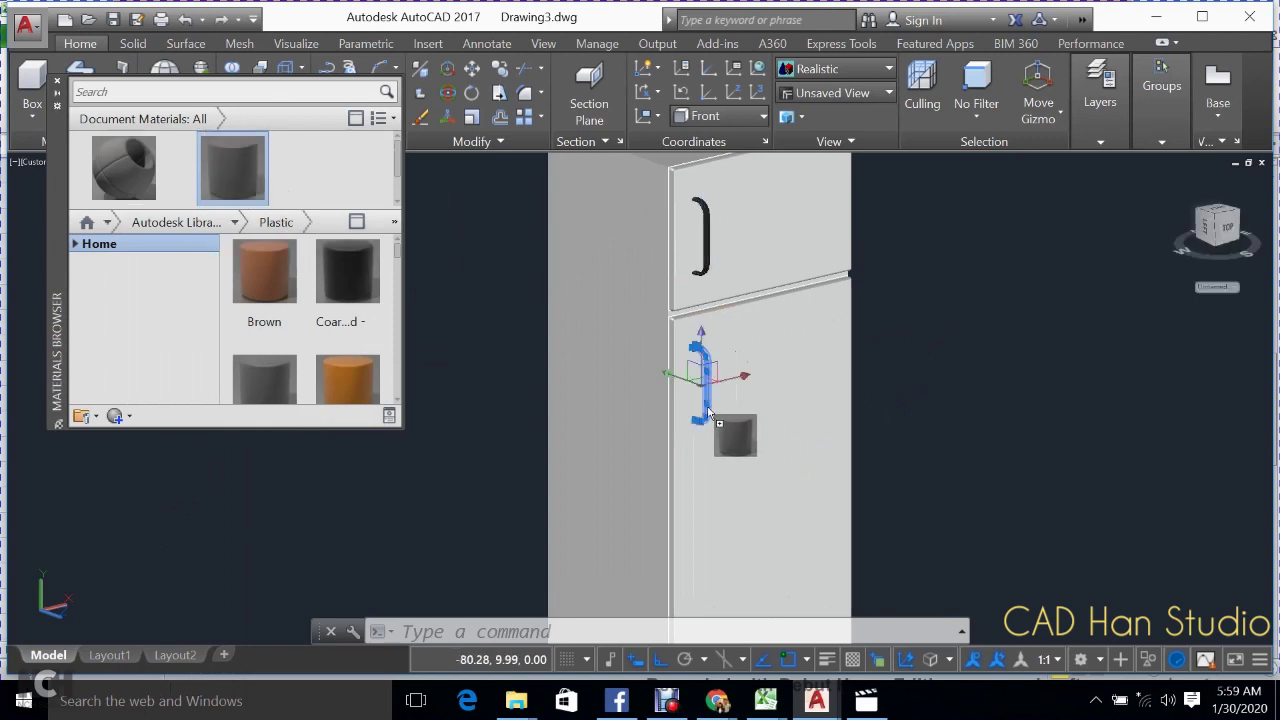
left_click_drag(712, 413, 708, 410)
type("3do")
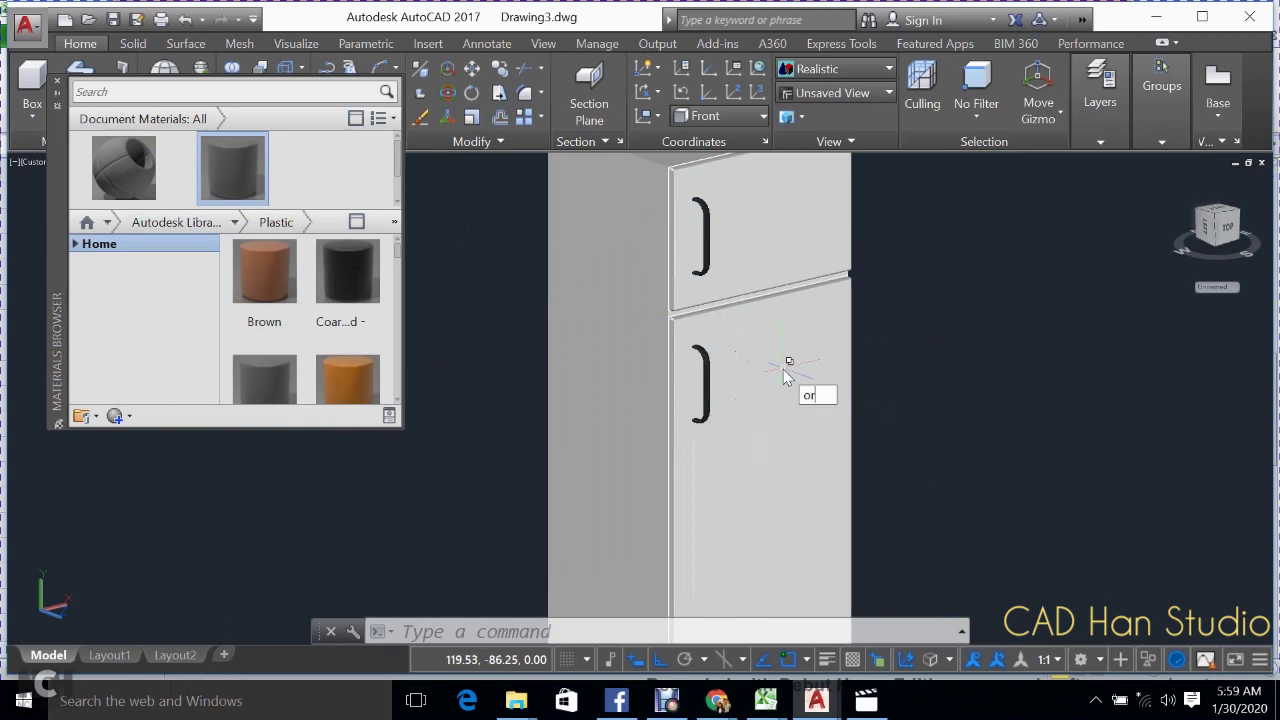
key("Return")
mouse_move(859, 360)
left_mouse_down()
mouse_move(711, 374)
mouse_move(638, 306)
mouse_move(629, 314)
mouse_move(900, 331)
mouse_move(594, 534)
mouse_move(503, 509)
mouse_move(412, 508)
mouse_move(520, 491)
mouse_move(519, 538)
left_mouse_up()
scroll(519, 538, "down", 2)
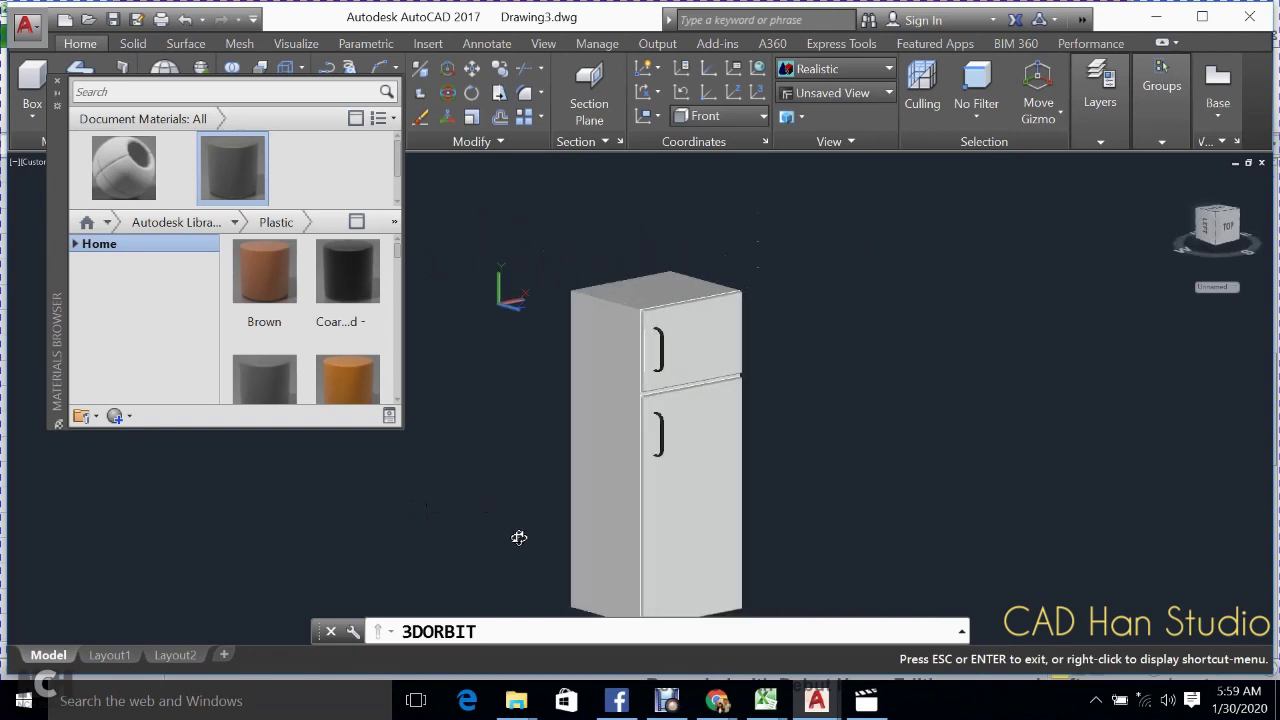
key("Escape")
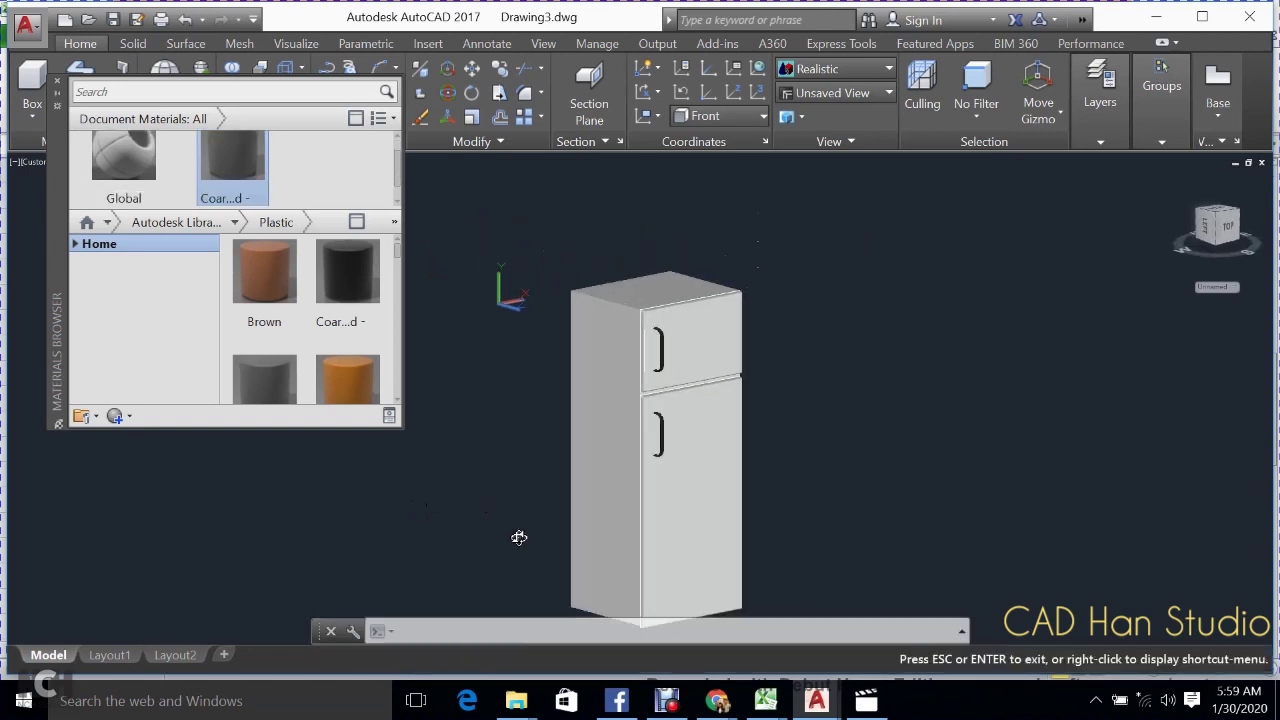
left_click(57, 84)
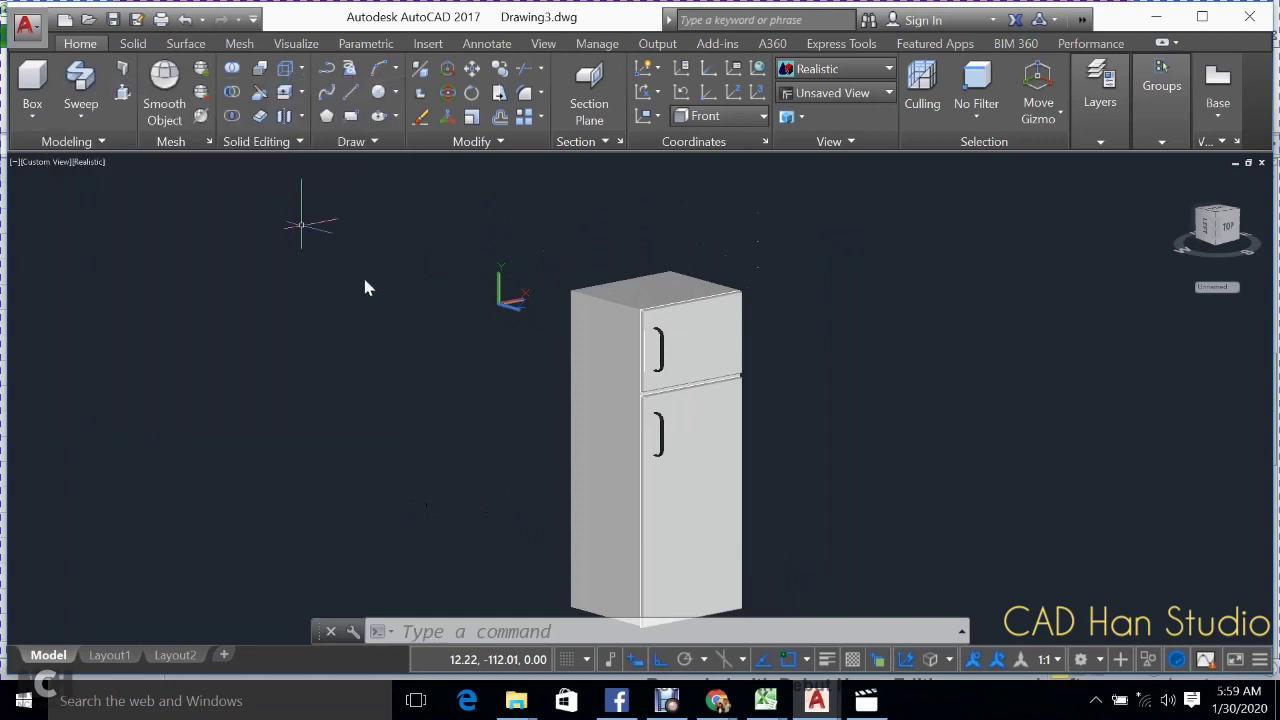
middle_click_drag(363, 340, 320, 312, "shift")
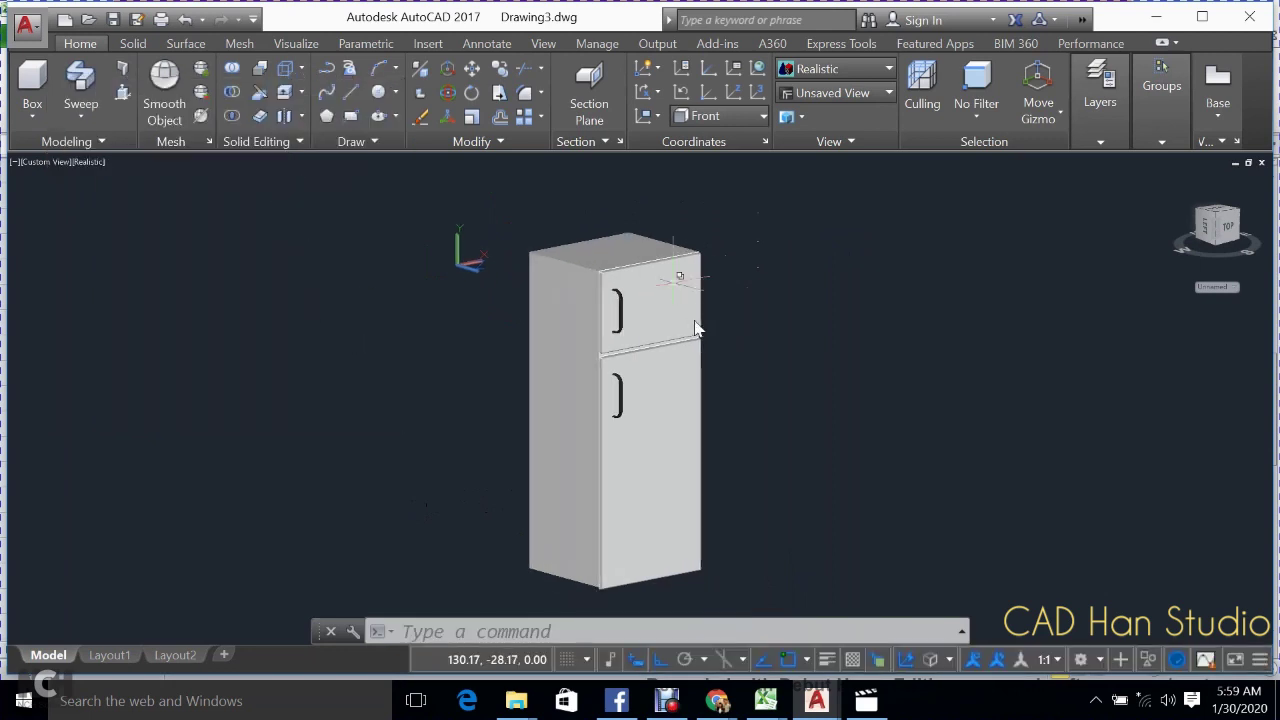